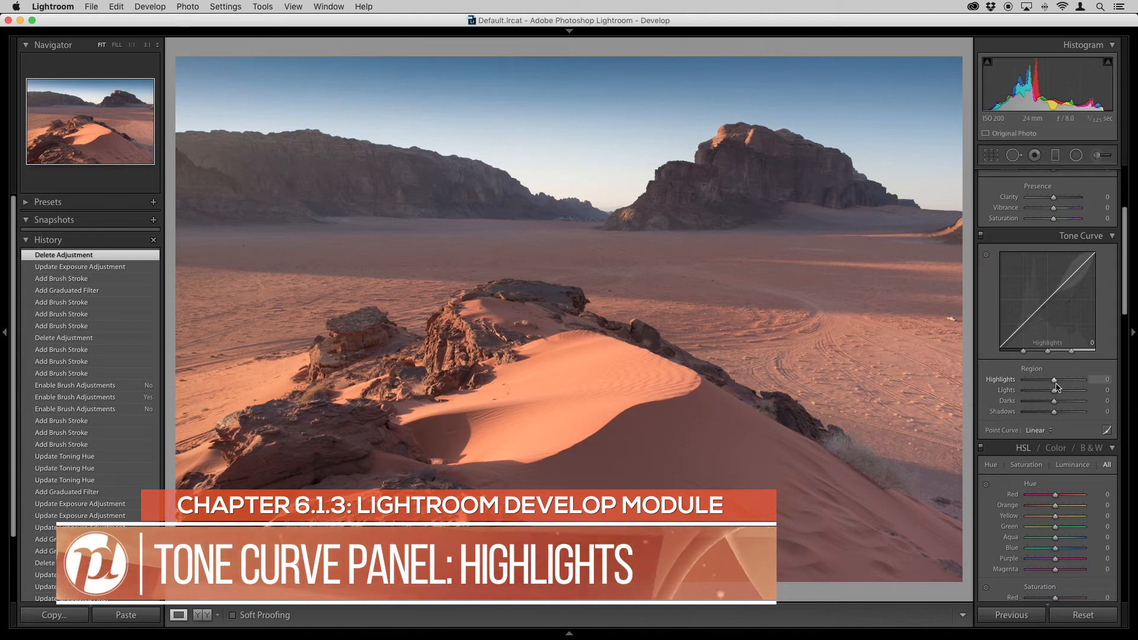
# Try the tone curve's Highlights at +100 and at -100, and reset the value to 0.
pyautogui.moveTo(1056, 382); pyautogui.dragTo(1089, 384)
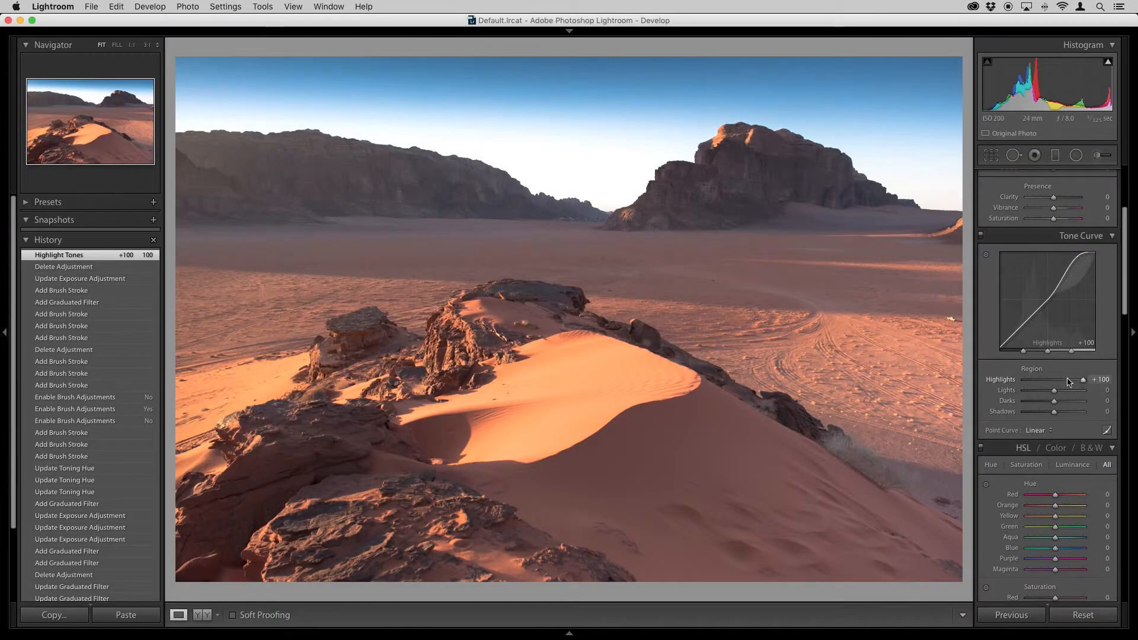
pyautogui.moveTo(1070, 382); pyautogui.dragTo(1026, 385)
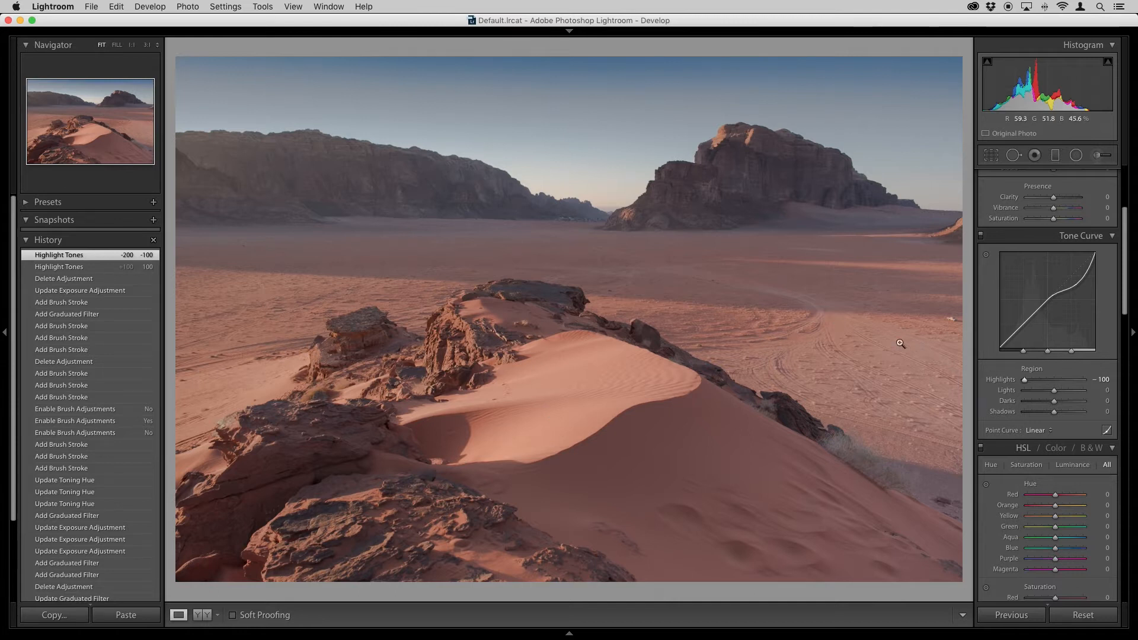
pyautogui.doubleClick(1006, 381)
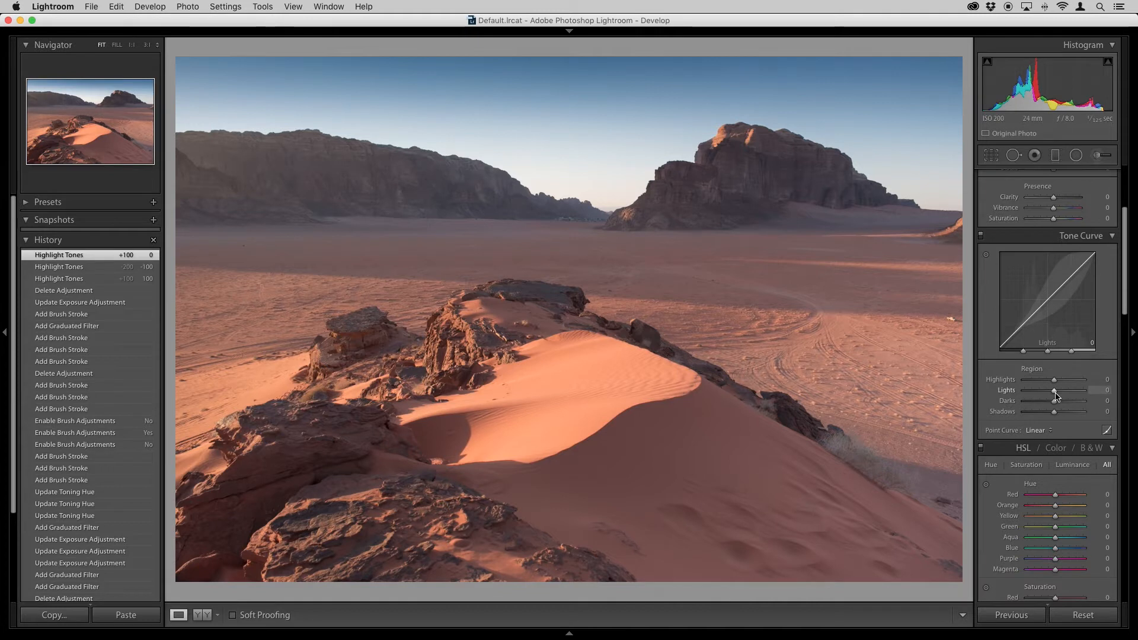
# Push the tone curve's Lights to +100 and Darks to -100, and ease them back to +17 and -21.
pyautogui.moveTo(1057, 396); pyautogui.dragTo(1084, 392)
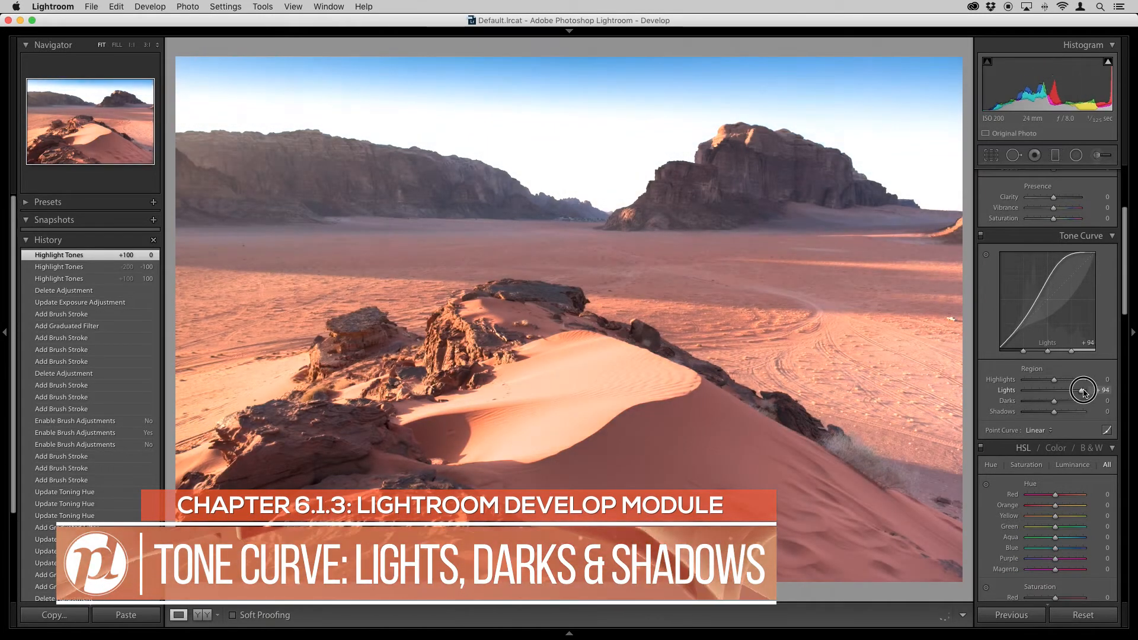
pyautogui.moveTo(1056, 403); pyautogui.dragTo(1024, 402)
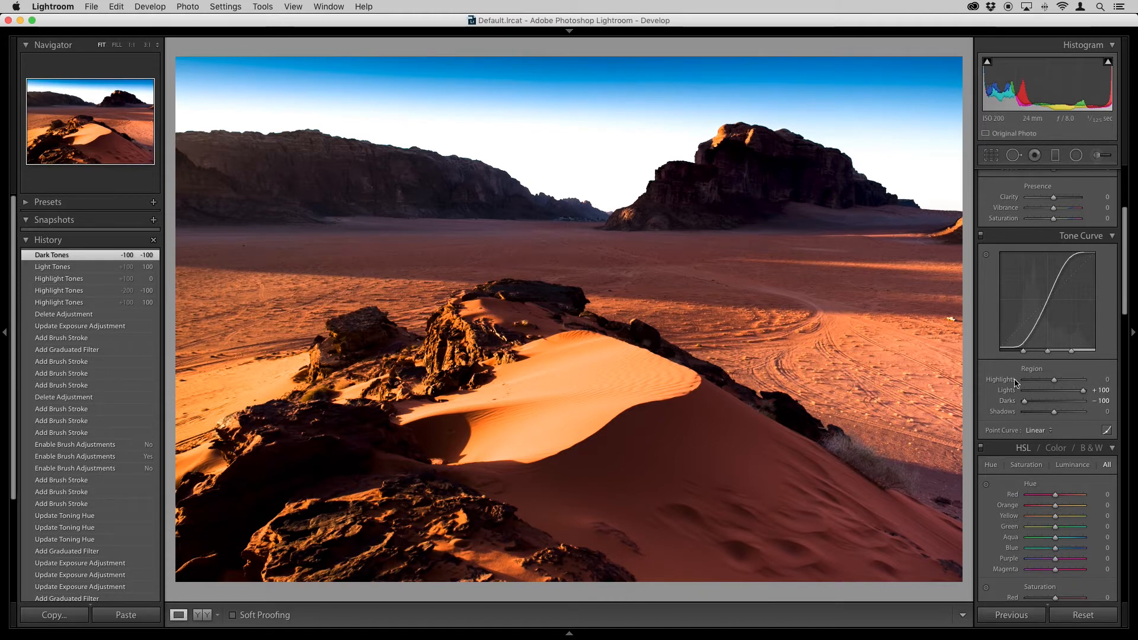
pyautogui.moveTo(1024, 401); pyautogui.dragTo(1050, 404)
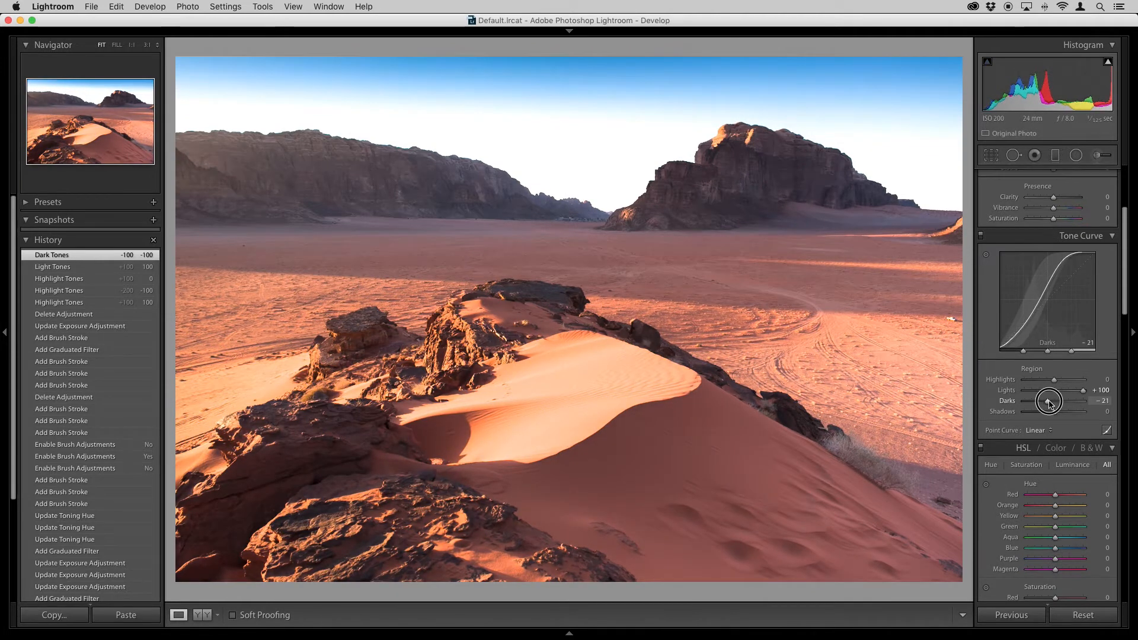
pyautogui.moveTo(1082, 391); pyautogui.dragTo(1061, 392)
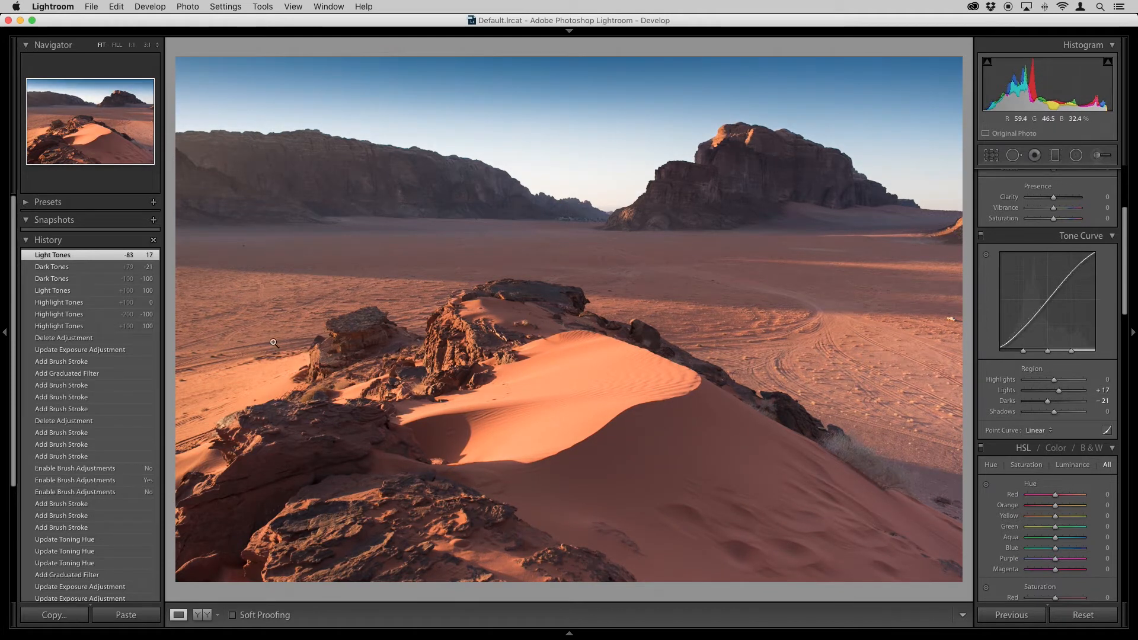
# Compare the photo with and without the tone curve edits using earlier history states and by disabling and re-enabling the Tone Curve.
pyautogui.click(98, 341)
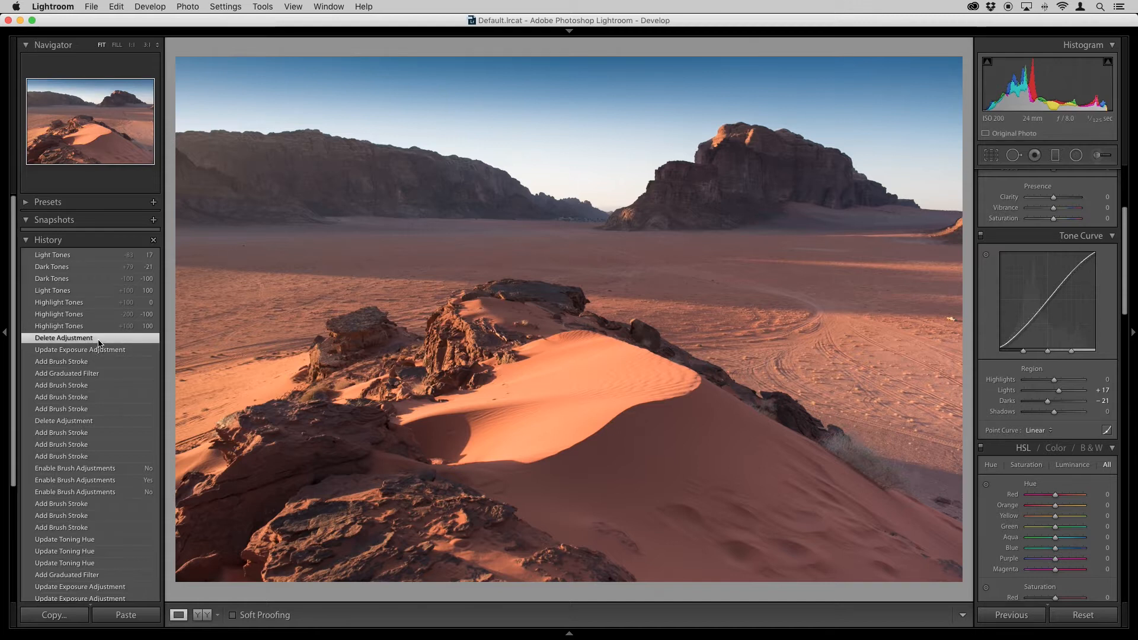
pyautogui.click(97, 255)
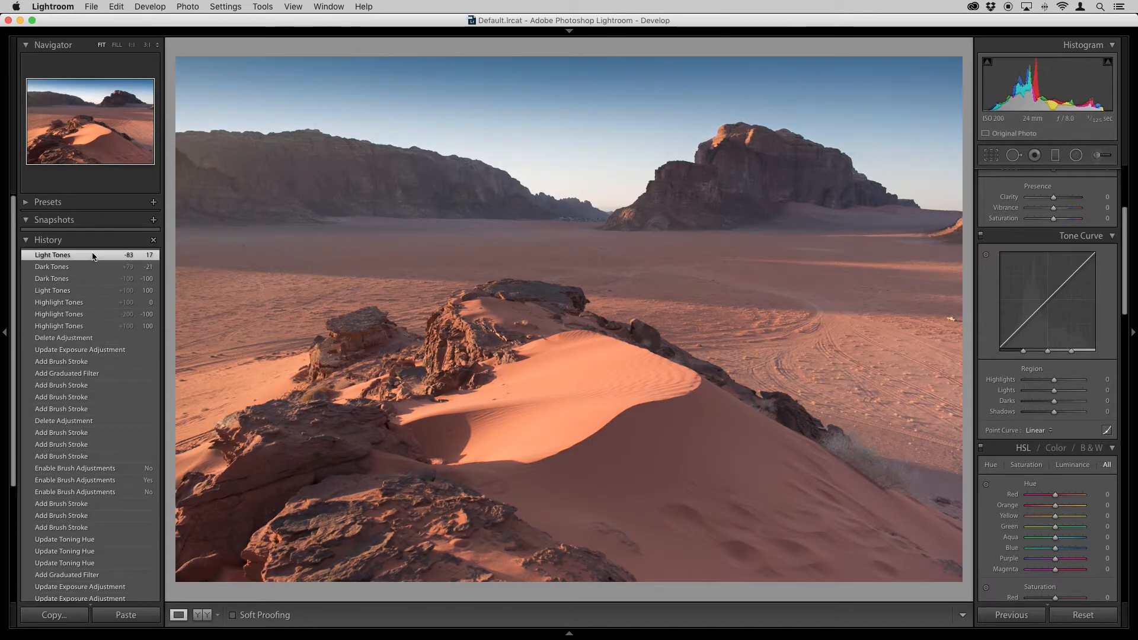
pyautogui.click(92, 340)
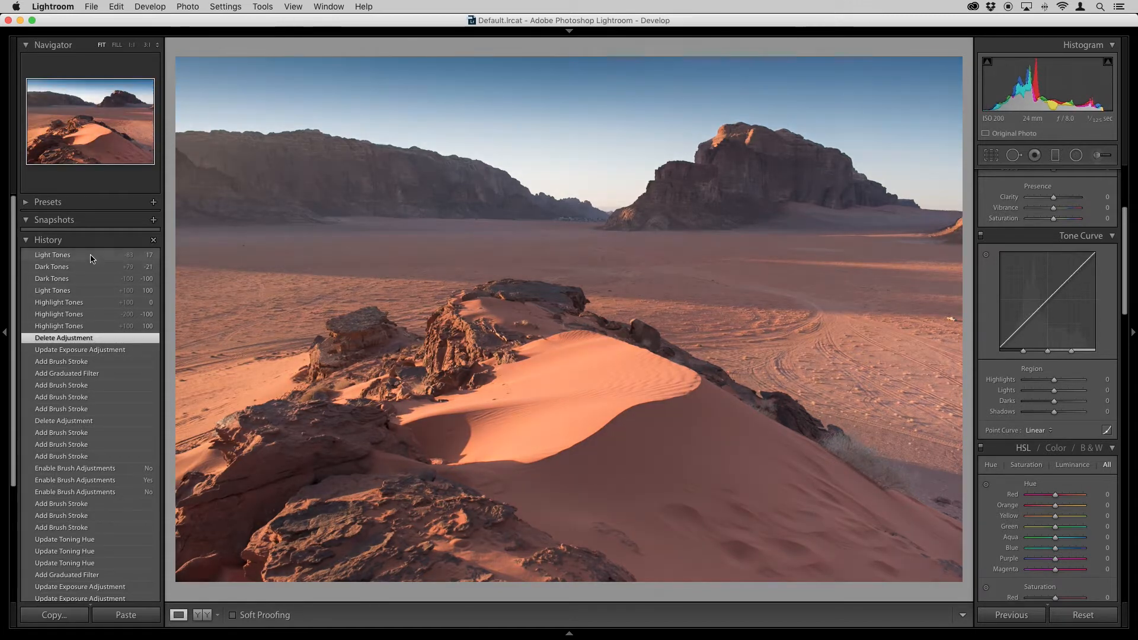
pyautogui.click(92, 255)
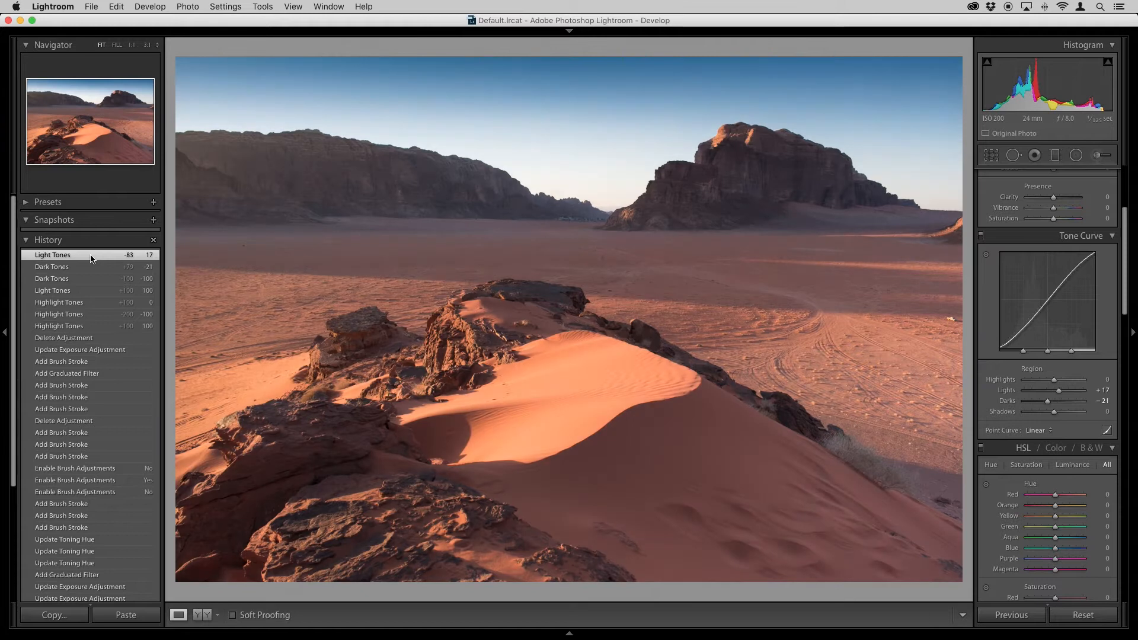
pyautogui.click(981, 236)
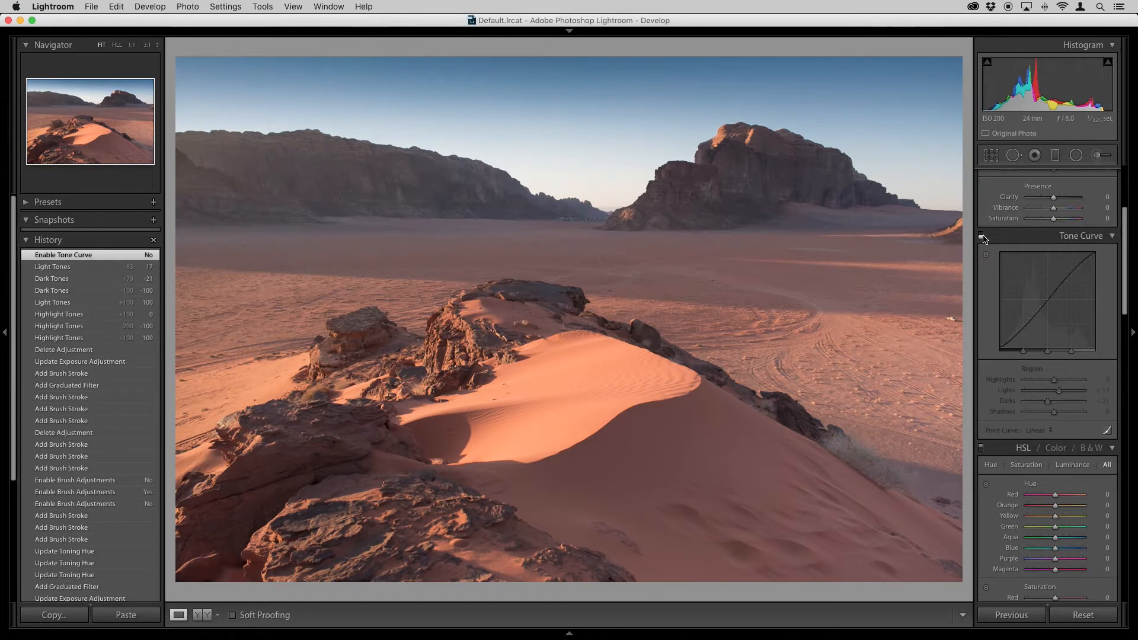
pyautogui.click(981, 236)
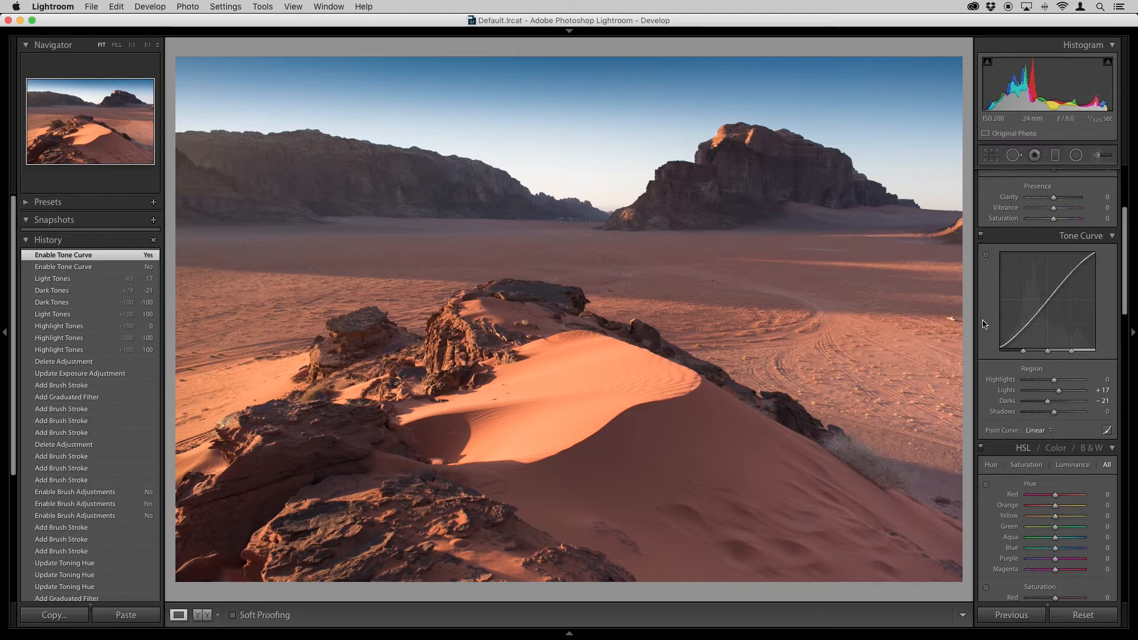
# Adjust the shaded cliffs directly on the photo with the tone curve's targeted adjustment tool, bringing Darks to -28, and exit the tool.
pyautogui.click(987, 257)
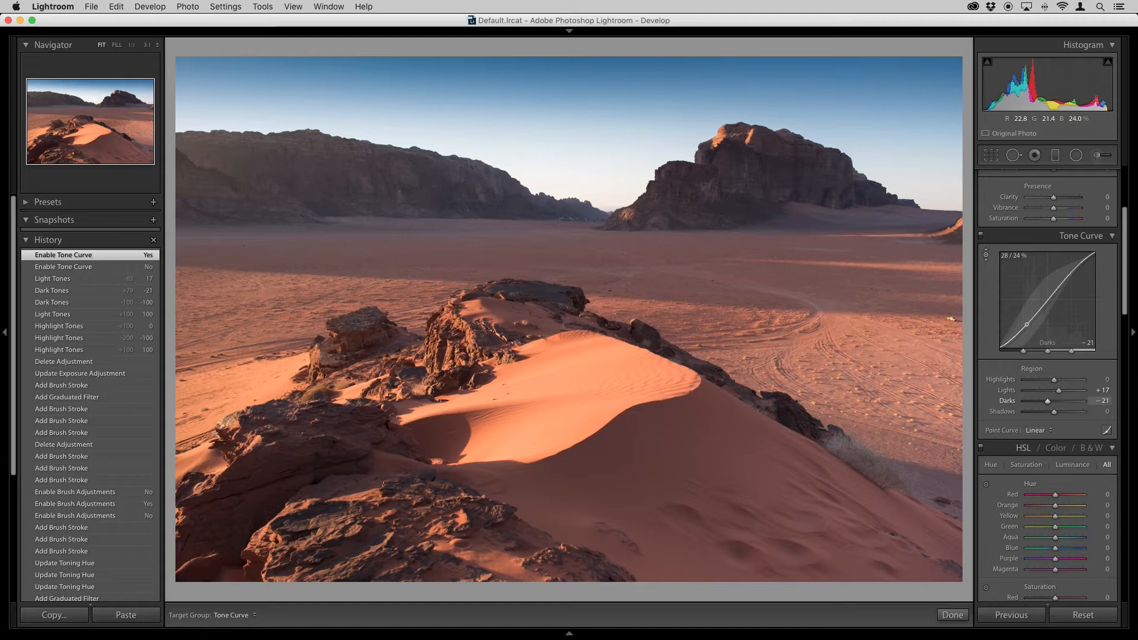
pyautogui.moveTo(410, 188); pyautogui.dragTo(409, 208)
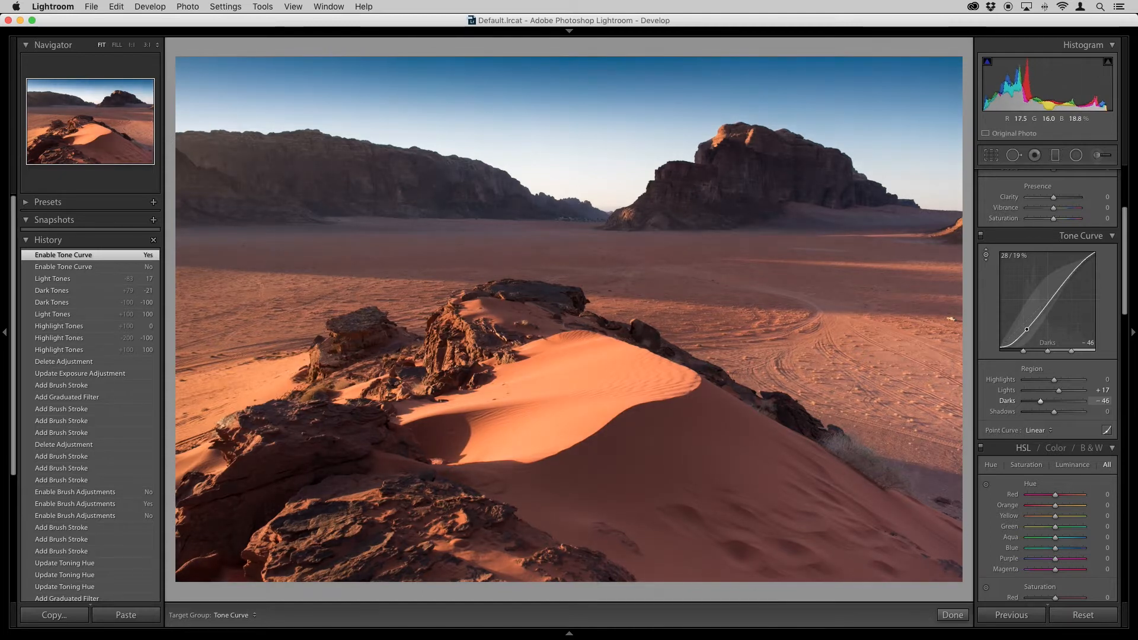
pyautogui.moveTo(409, 209)
pyautogui.mouseDown()
pyautogui.moveTo(410, 166)
pyautogui.moveTo(409, 197)
pyautogui.mouseUp()
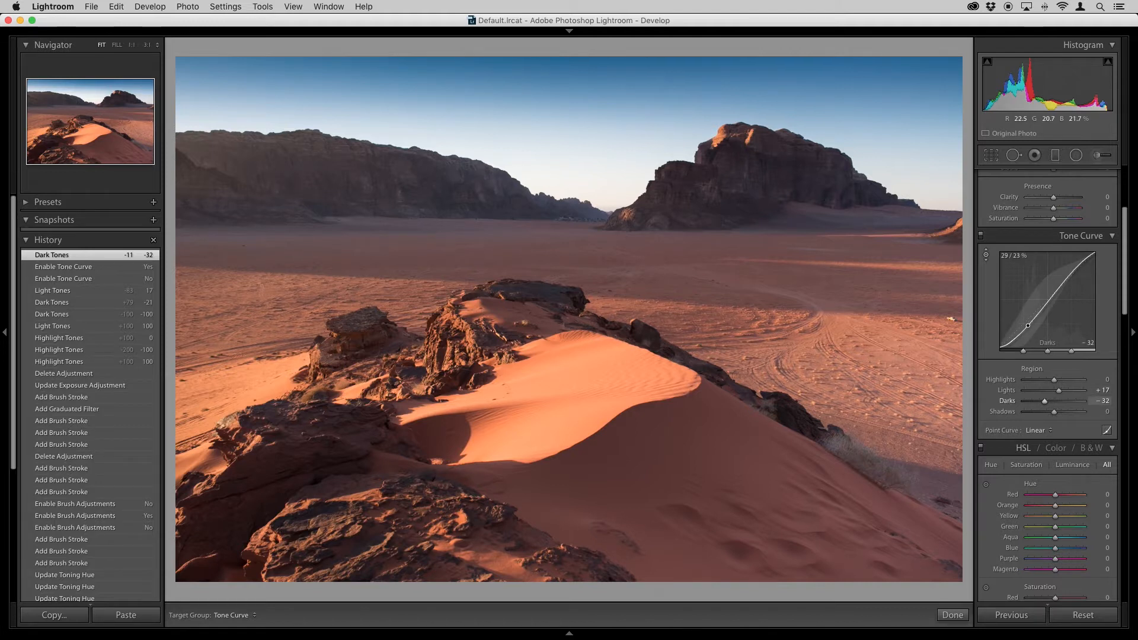
pyautogui.moveTo(729, 189); pyautogui.dragTo(729, 187)
pyautogui.moveTo(282, 191); pyautogui.dragTo(282, 190)
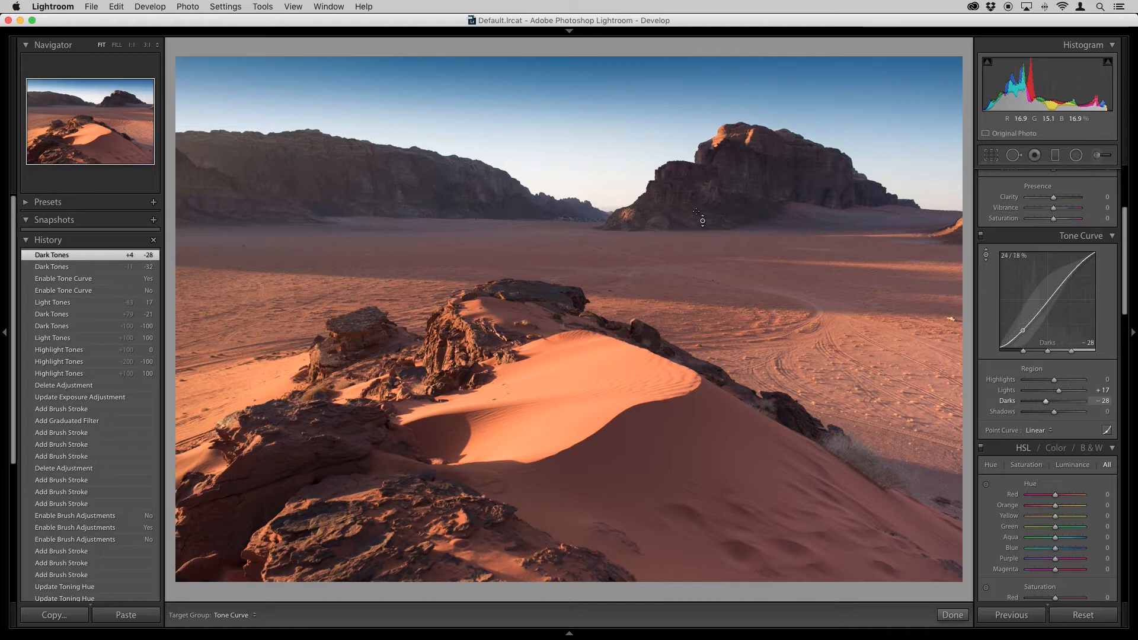
pyautogui.click(987, 257)
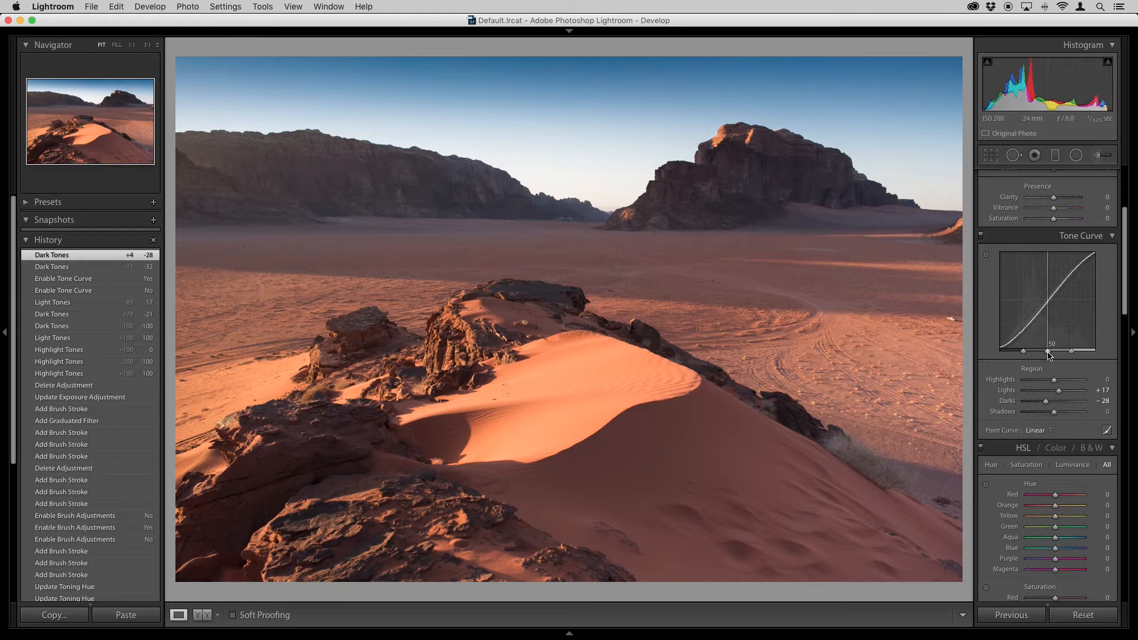
# Shift the tone curve's midtone split to 51.
pyautogui.moveTo(1048, 353); pyautogui.dragTo(1056, 351)
pyautogui.moveTo(1047, 351); pyautogui.dragTo(1049, 352)
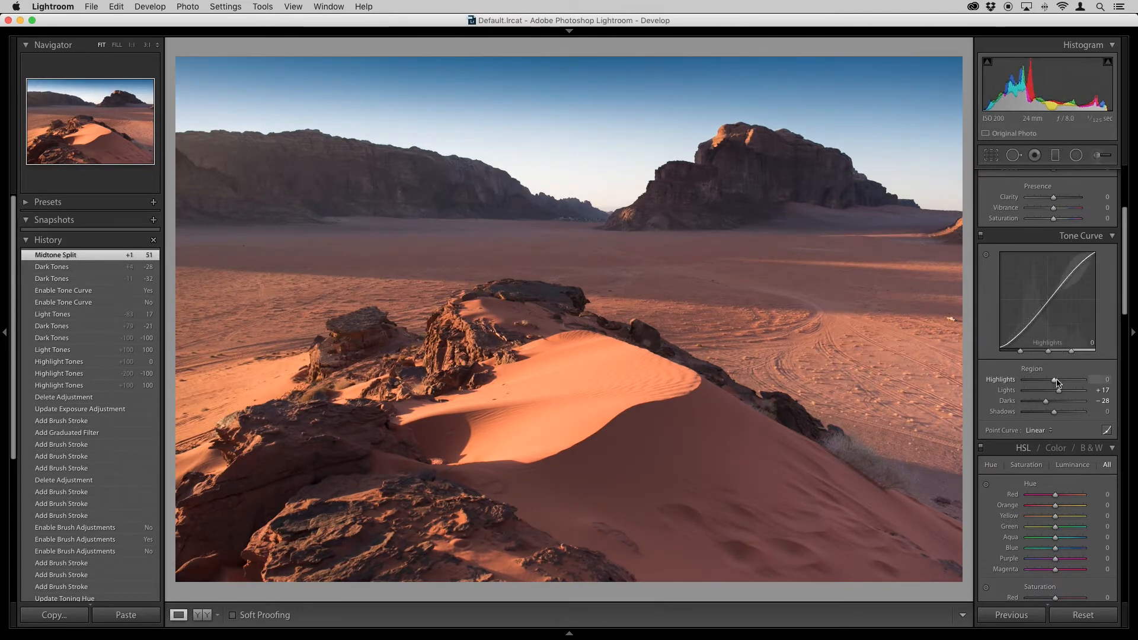
# Set the tone curve's Highlights to +9 and pull the lower part of the curve down to bring Darks to -32.
pyautogui.moveTo(1055, 384); pyautogui.dragTo(1059, 385)
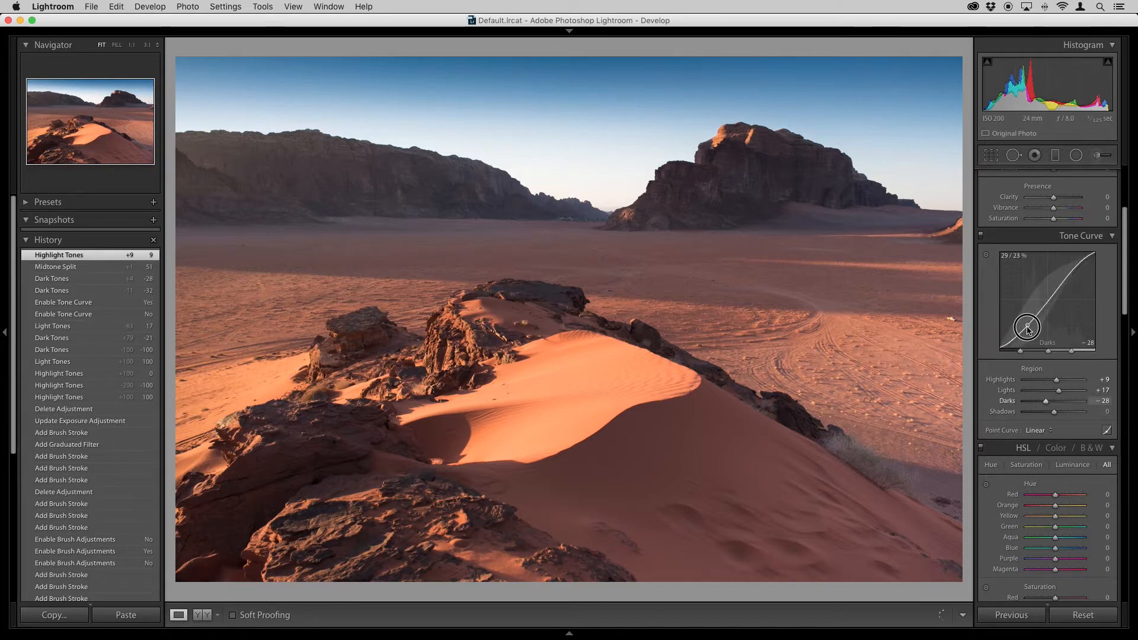
pyautogui.moveTo(1027, 325); pyautogui.dragTo(1028, 328)
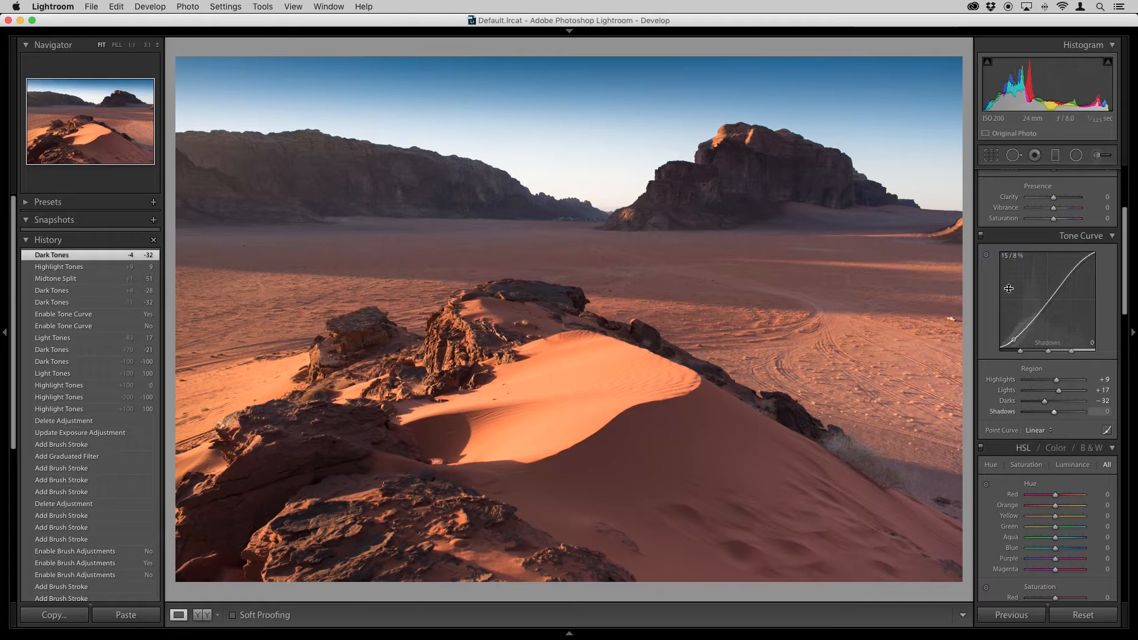
pyautogui.click(987, 256)
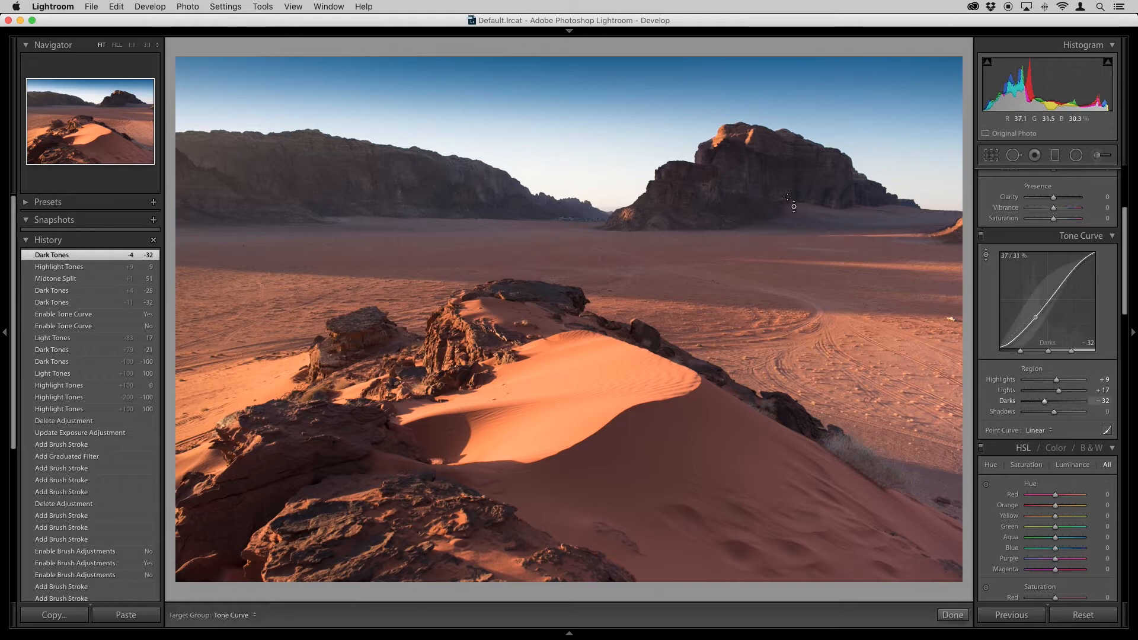
pyautogui.click(986, 256)
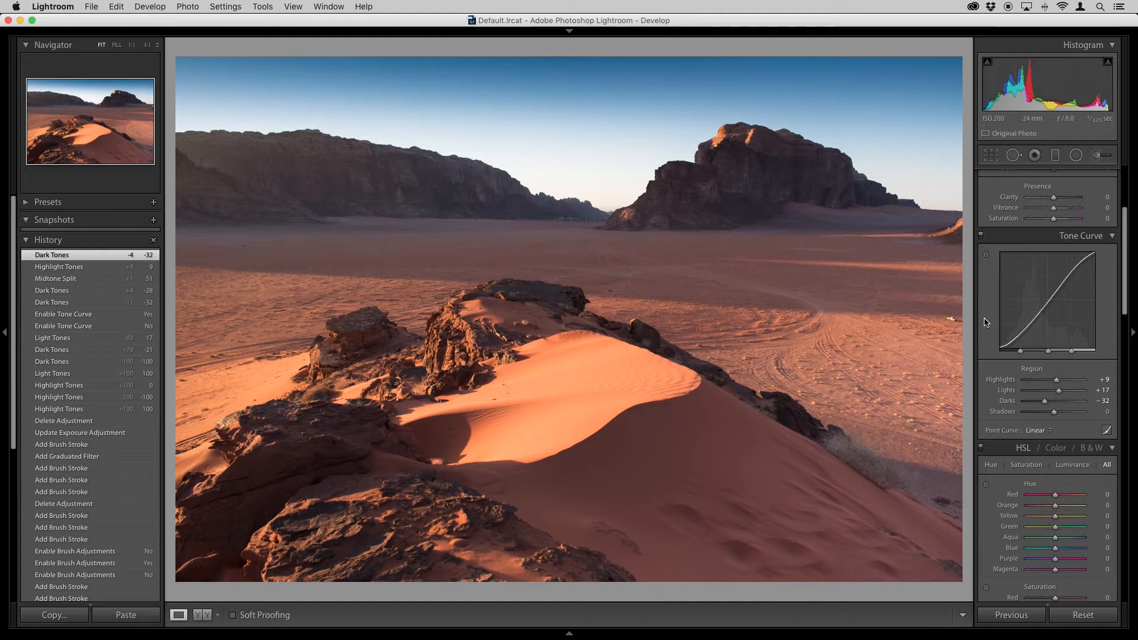
# Reset the tone curve's Highlights, Lights and Darks to 0.
pyautogui.doubleClick(1002, 380)
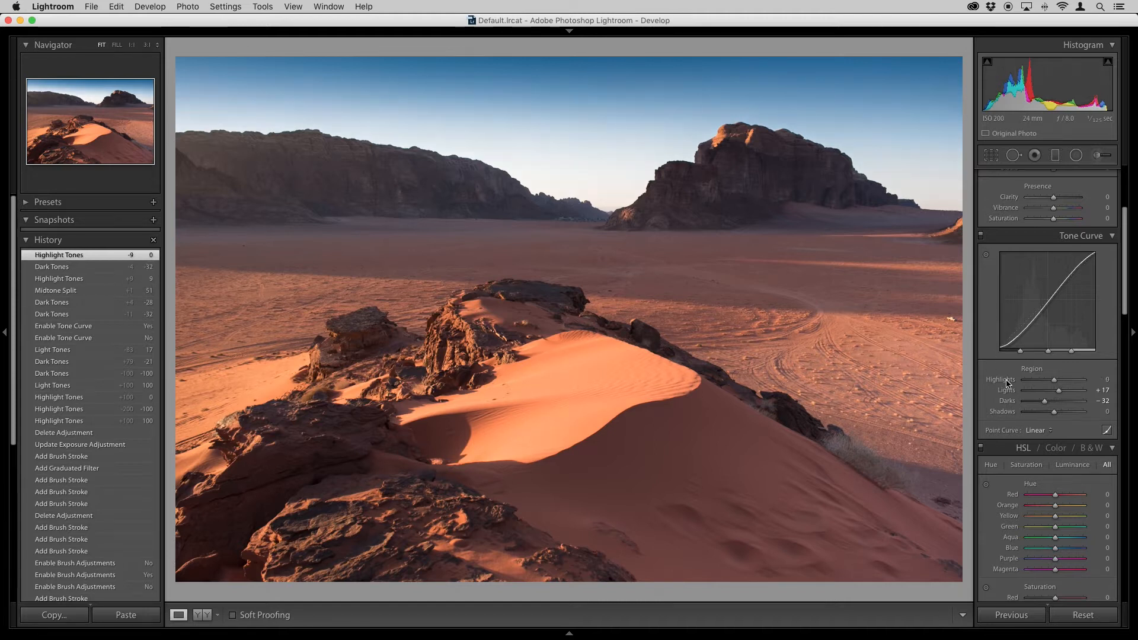
pyautogui.doubleClick(1007, 391)
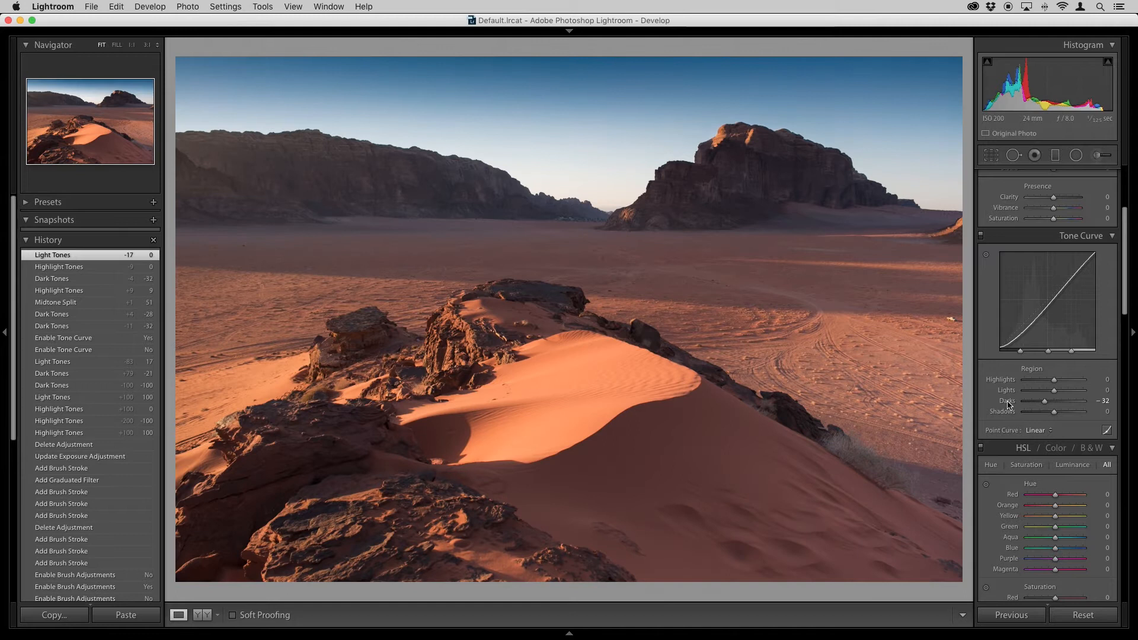
pyautogui.doubleClick(1008, 401)
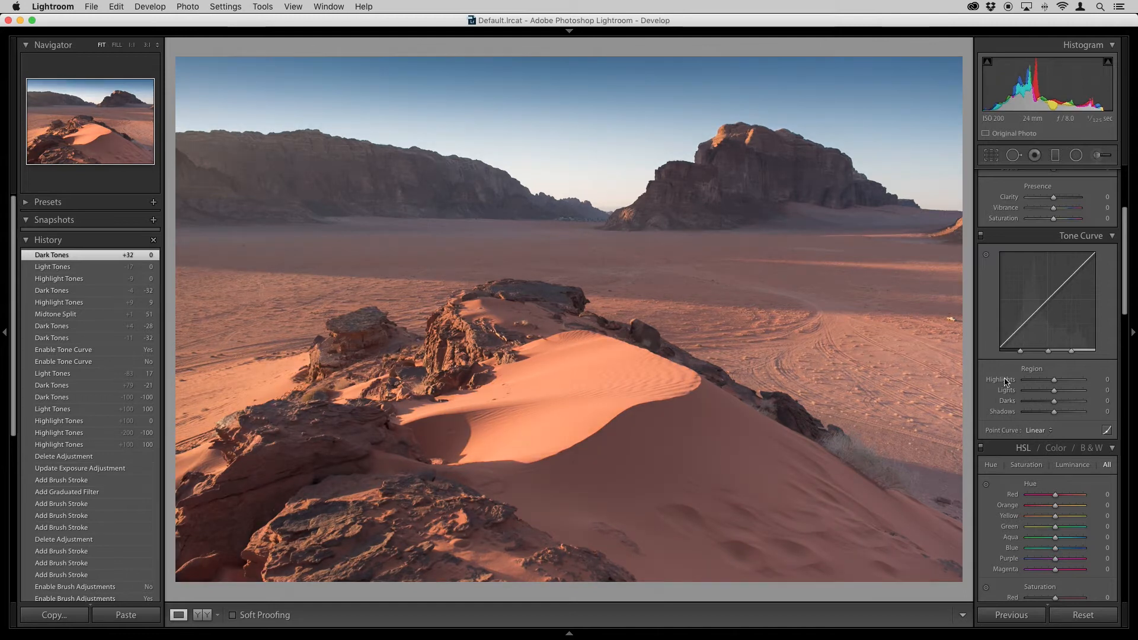
# Apply the Medium Contrast point curve and fine-tune it with Lights at +11 and Darks at -13.
pyautogui.click(1051, 431)
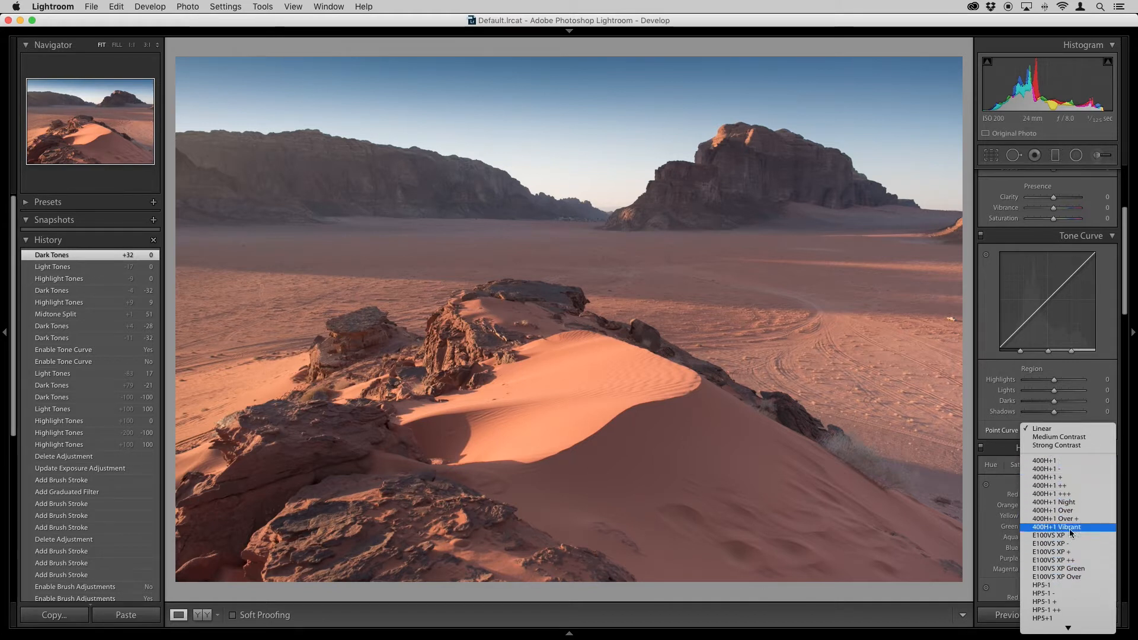
pyautogui.click(1047, 438)
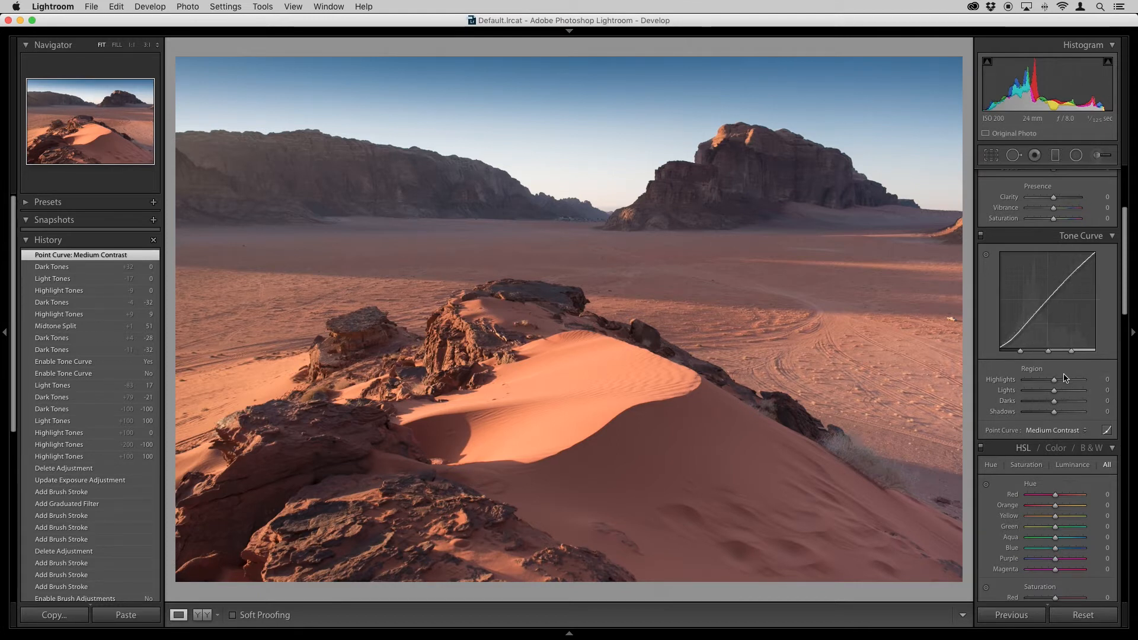
pyautogui.moveTo(1055, 392); pyautogui.dragTo(1051, 404)
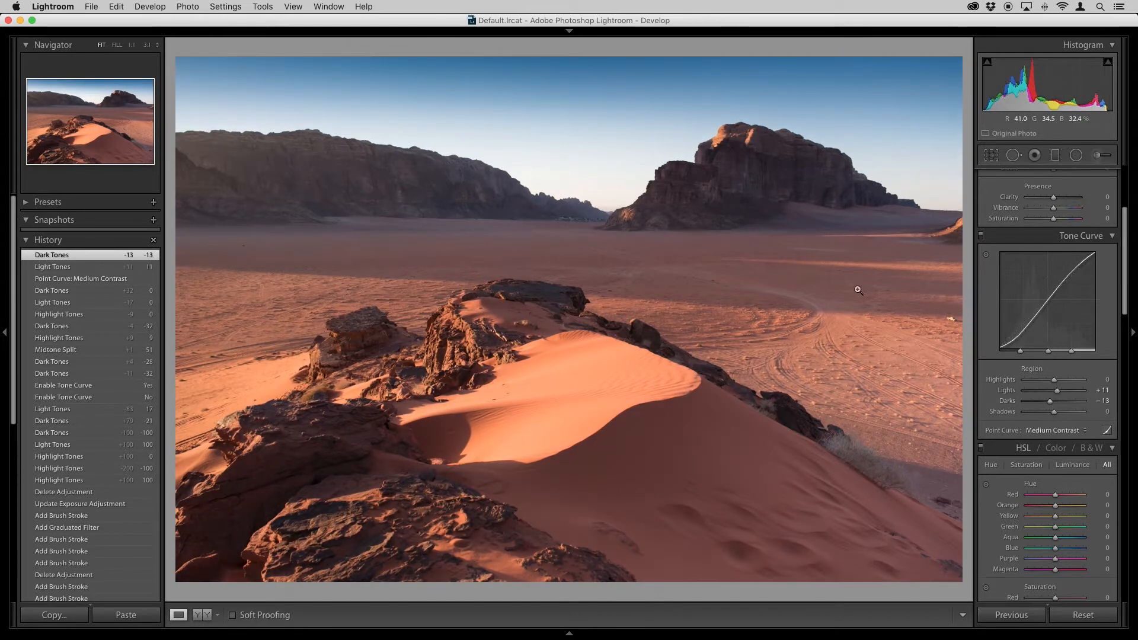
# Reset Lights and Darks to 0 and apply the Strong Contrast point curve.
pyautogui.doubleClick(1006, 392)
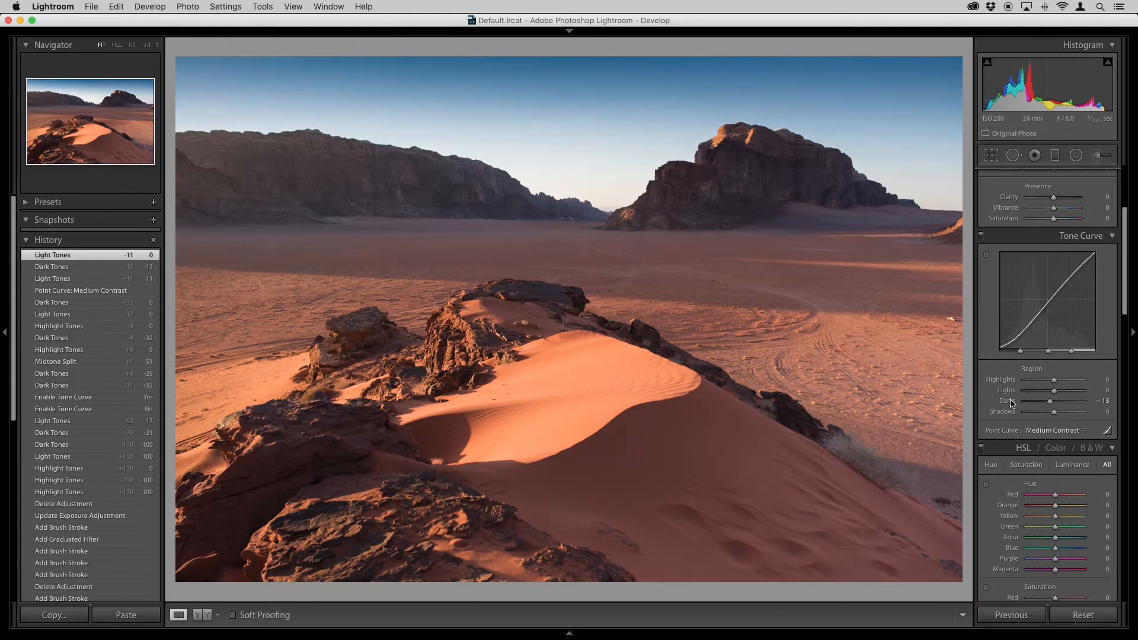
pyautogui.doubleClick(1012, 403)
pyautogui.click(1044, 433)
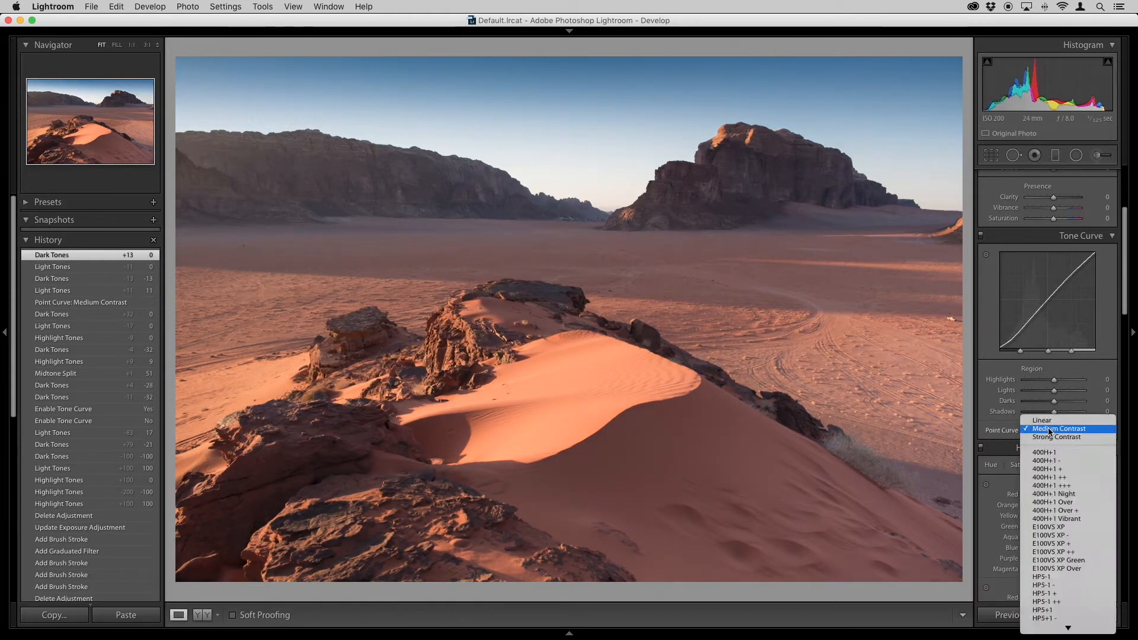
pyautogui.click(1047, 439)
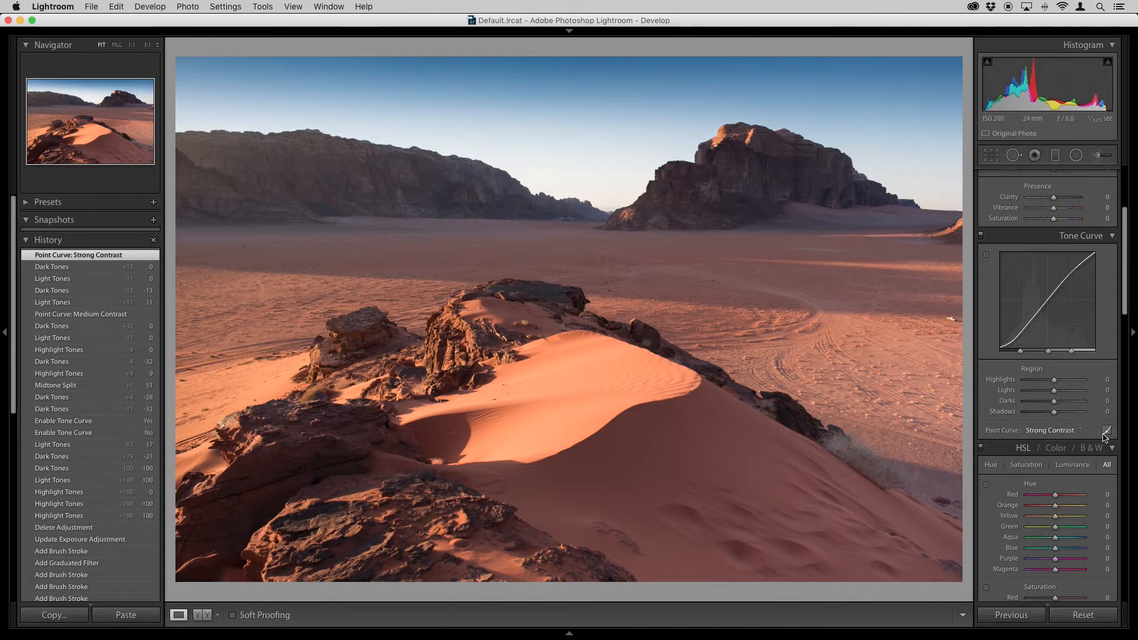
# Return the point curve to Linear and switch the Tone Curve to point curve editing.
pyautogui.click(1078, 432)
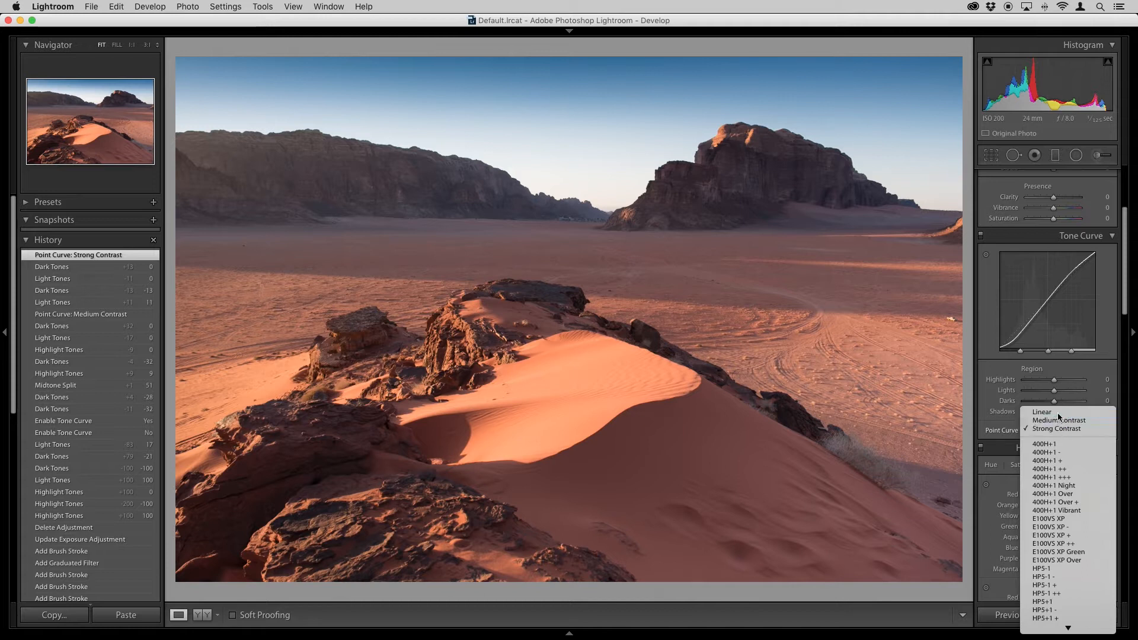
pyautogui.click(1057, 413)
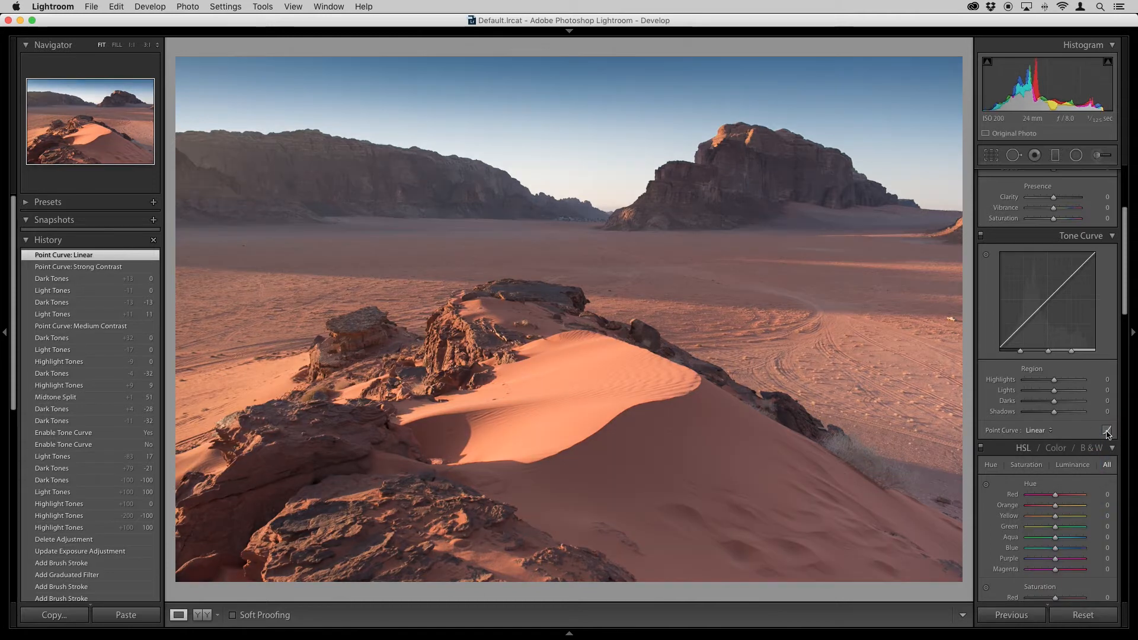
pyautogui.click(1106, 431)
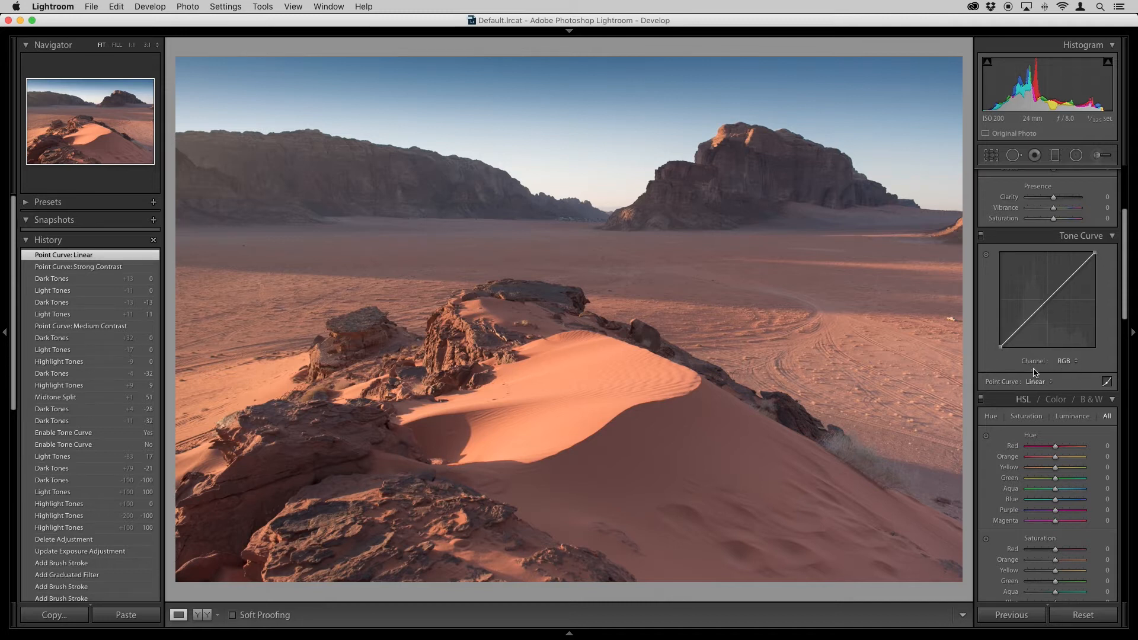
# Shape the point curve into an S with lowered darks and raised highlights, and restore the Linear curve from the history.
pyautogui.click(1018, 330)
pyautogui.moveTo(1018, 331); pyautogui.dragTo(1072, 264)
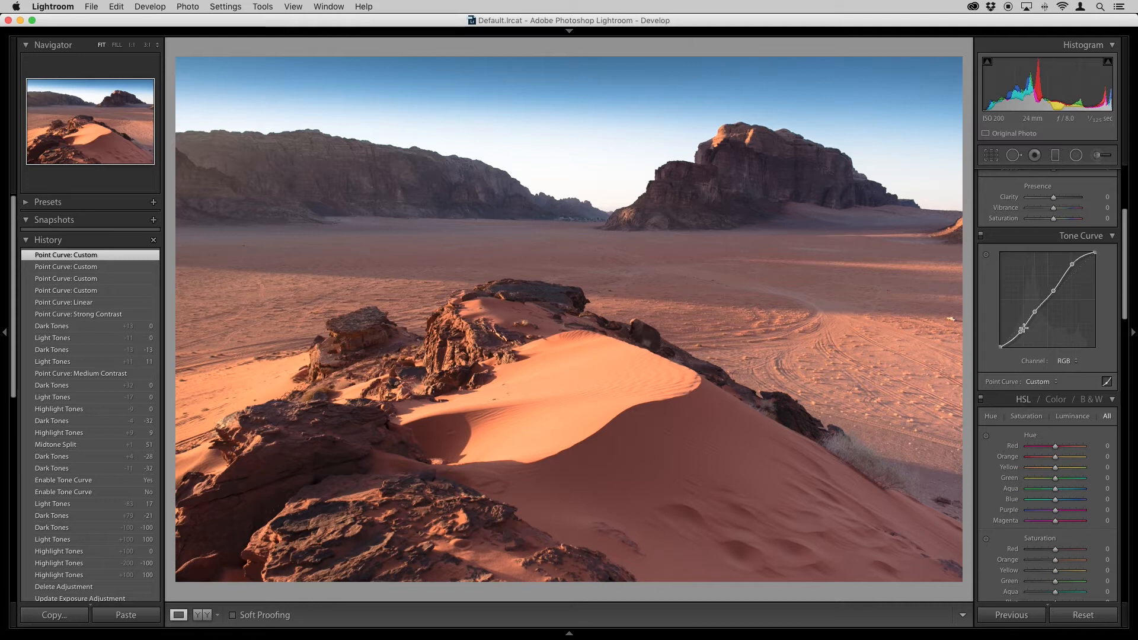
pyautogui.click(1055, 292)
pyautogui.click(102, 304)
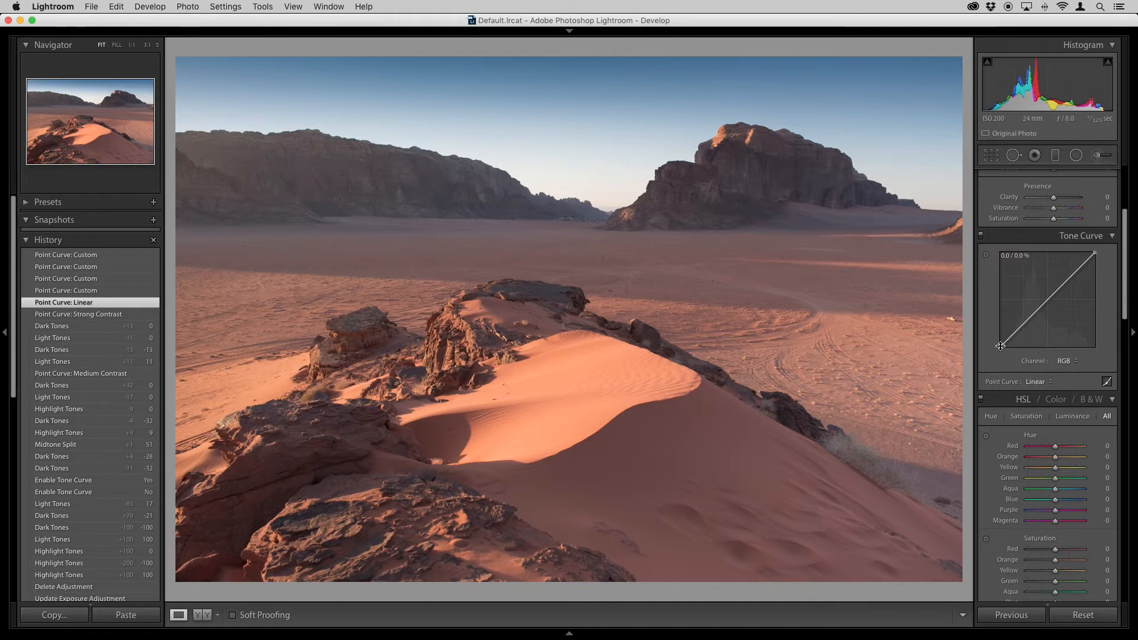
# Try lifting the point curve's black point to 20.8 %, and return it to its corner while adjusting the white point.
pyautogui.moveTo(1001, 347); pyautogui.dragTo(1001, 328)
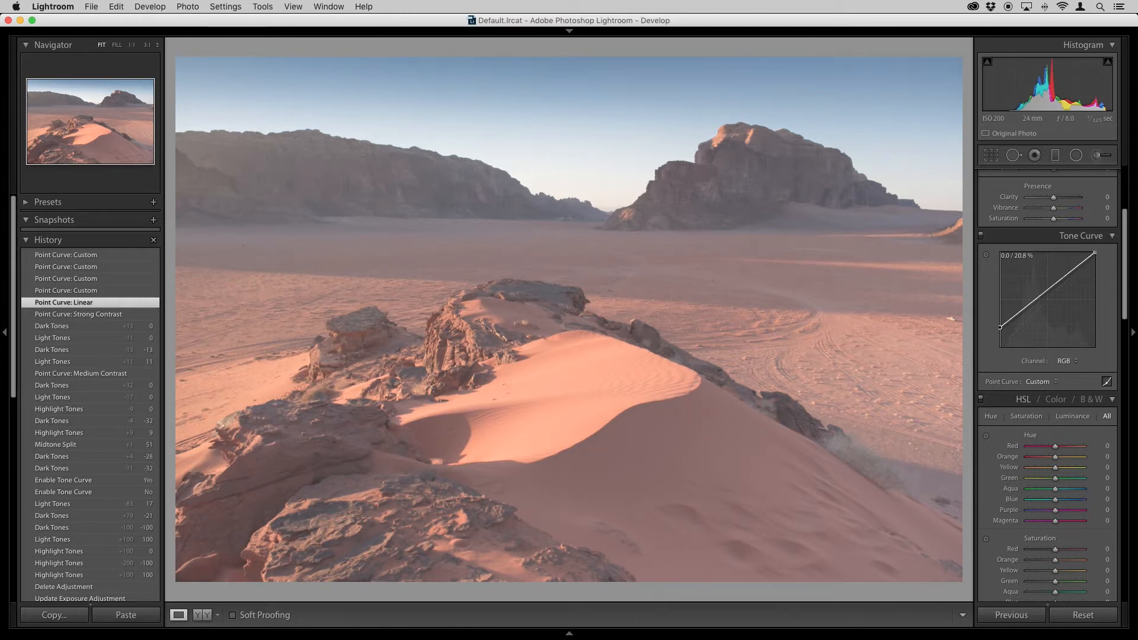
pyautogui.moveTo(1001, 328)
pyautogui.mouseDown()
pyautogui.moveTo(1000, 346)
pyautogui.moveTo(1014, 347)
pyautogui.moveTo(1002, 347)
pyautogui.mouseUp()
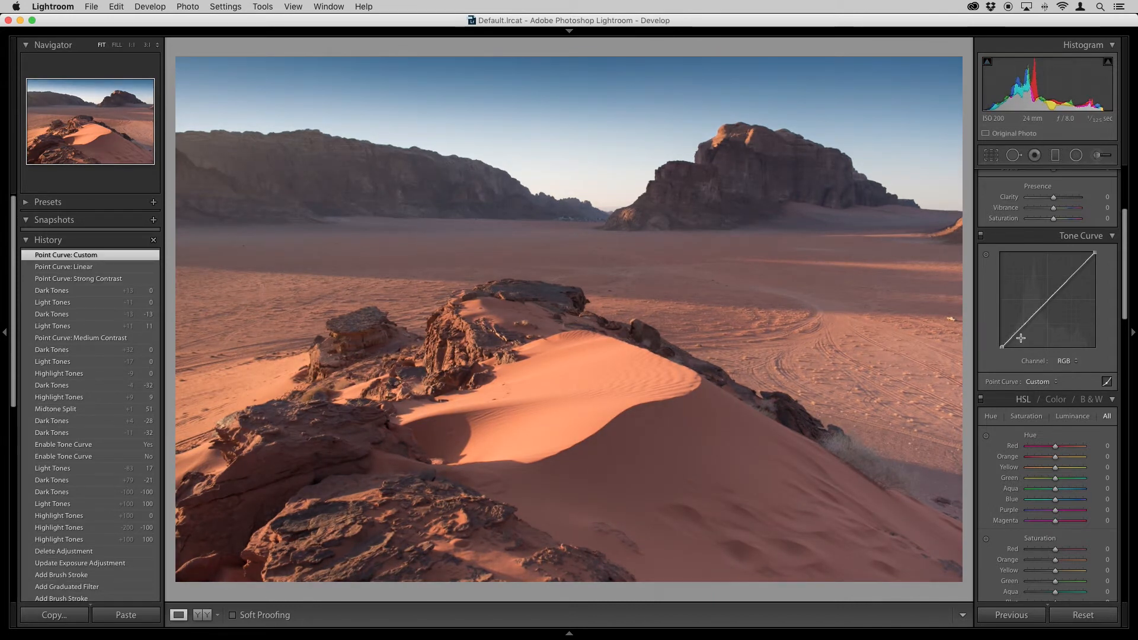
pyautogui.moveTo(1094, 254)
pyautogui.mouseDown()
pyautogui.moveTo(1074, 253)
pyautogui.moveTo(1095, 256)
pyautogui.moveTo(1095, 278)
pyautogui.moveTo(1085, 248)
pyautogui.mouseUp()
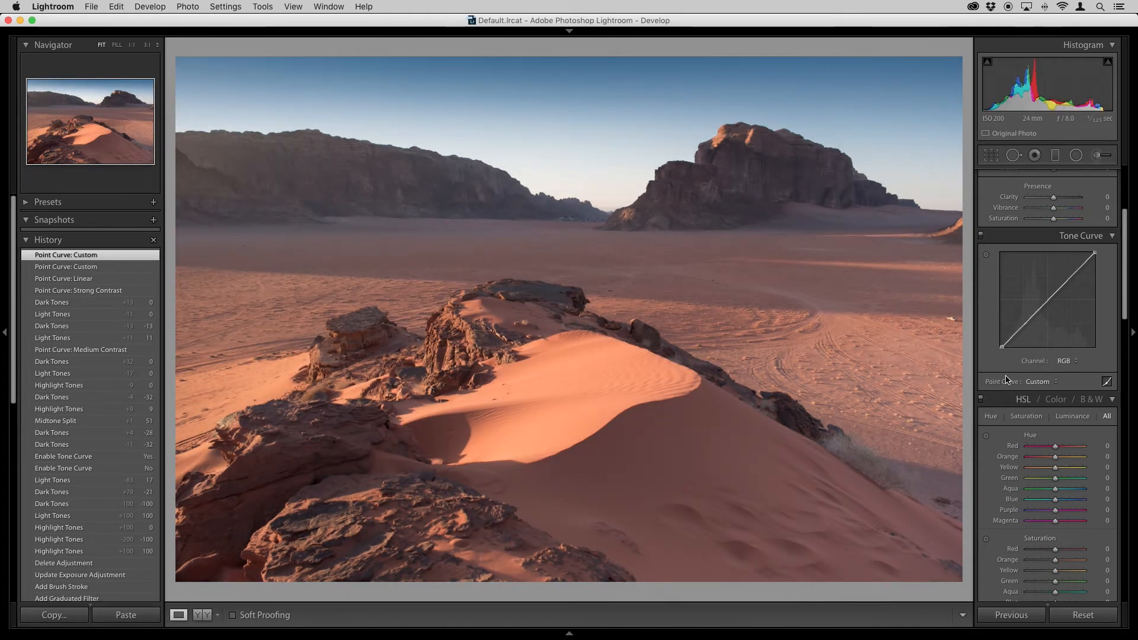
# Apply the Medium Contrast point curve and switch the Tone Curve back to the region sliders.
pyautogui.click(1036, 386)
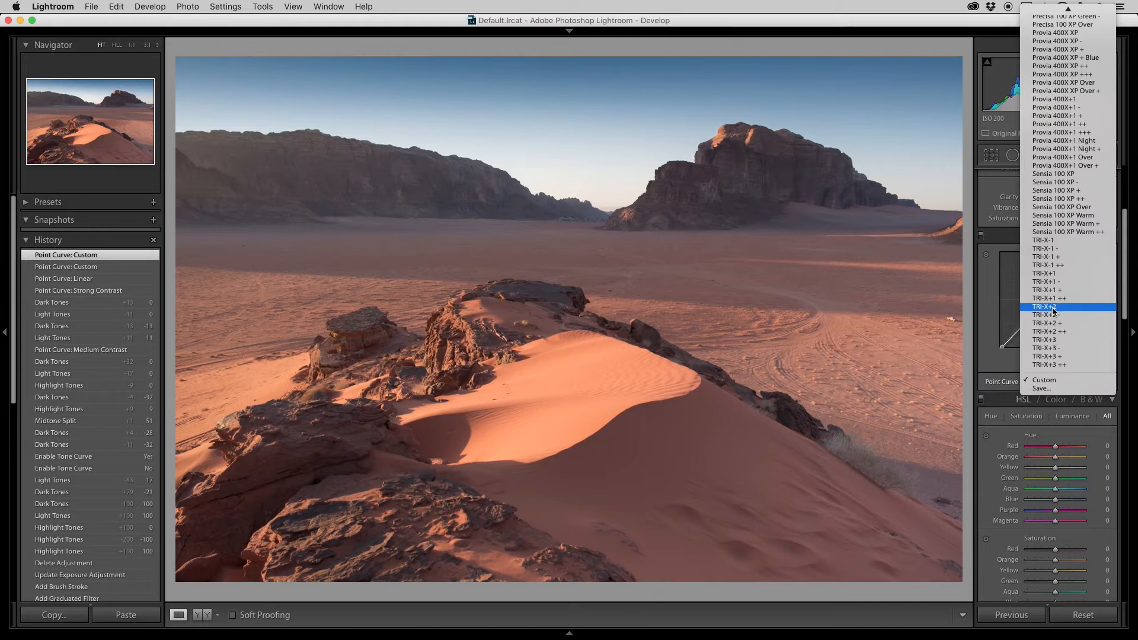
pyautogui.scroll(3, 1052, 307)
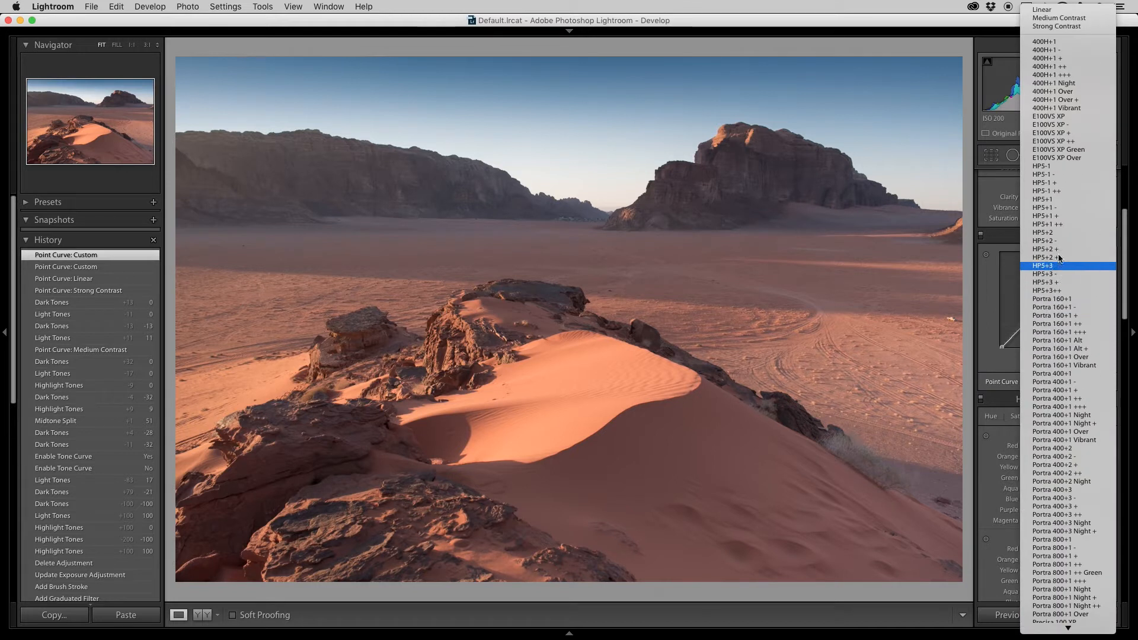
pyautogui.click(1065, 21)
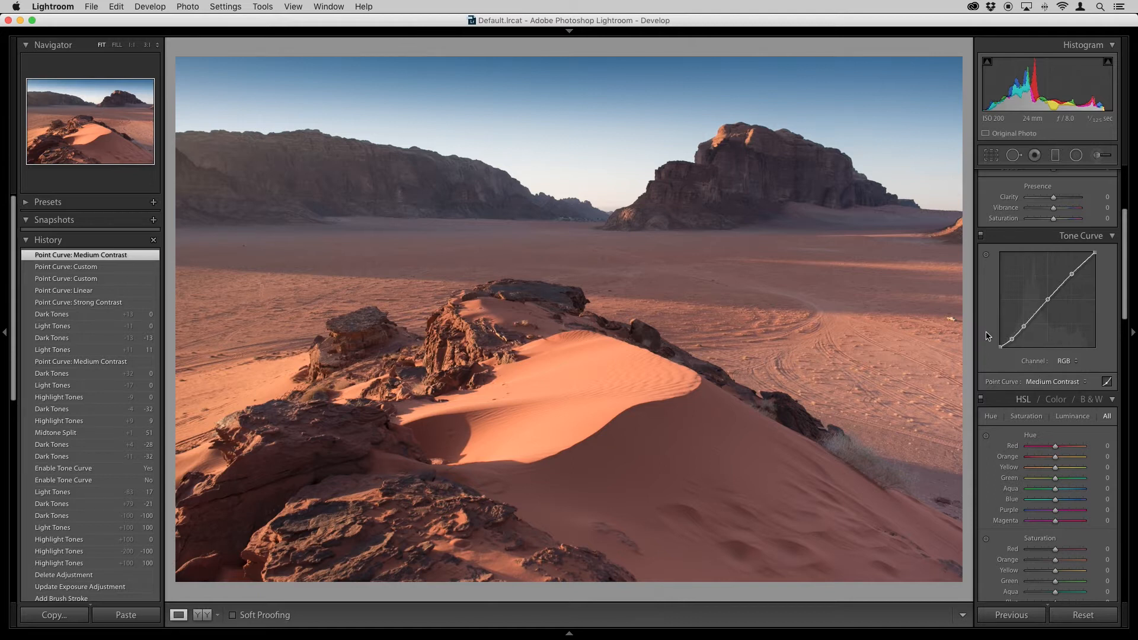
pyautogui.click(1107, 383)
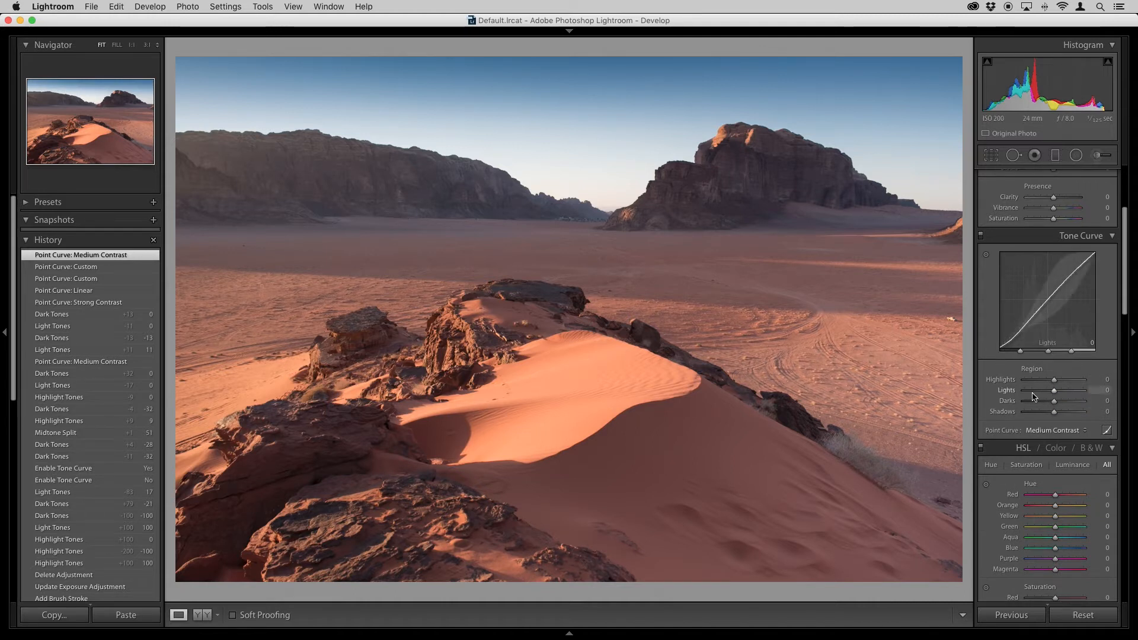
pyautogui.click(1106, 430)
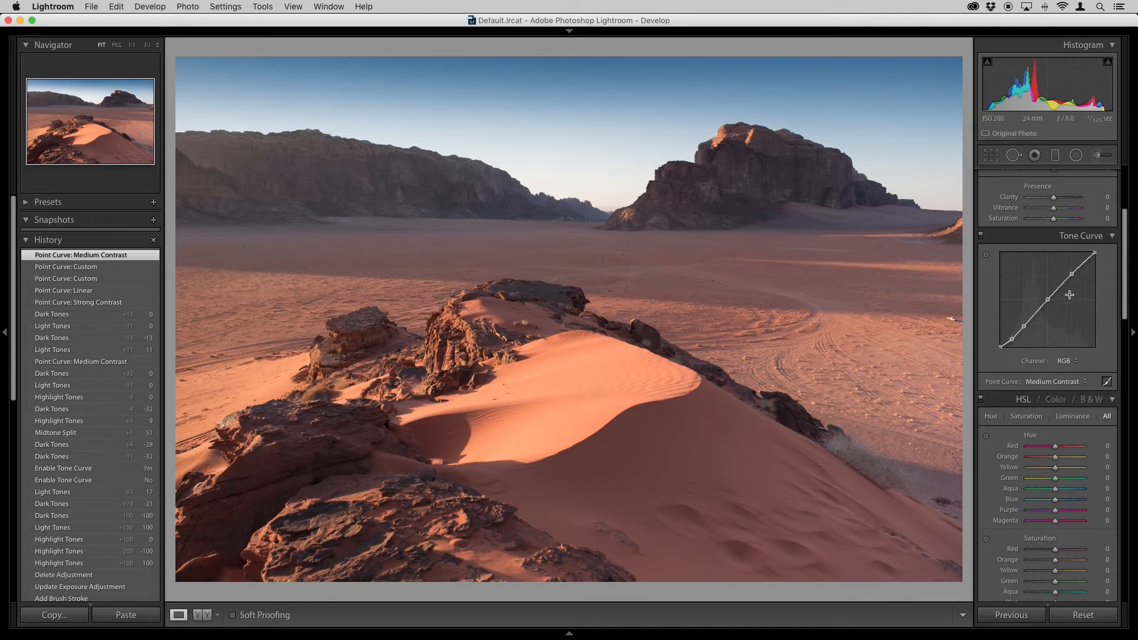
pyautogui.click(1107, 381)
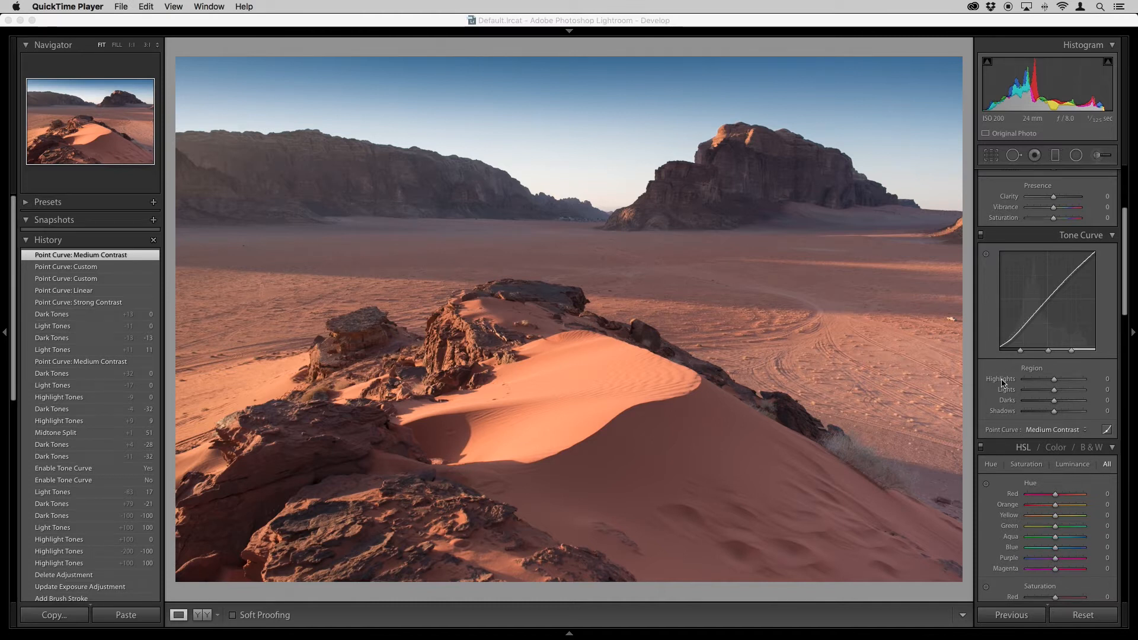
# Examine the HSL Hue, Saturation and Luminance sliders one group at a time, and show all three groups together.
pyautogui.scroll(-8, 1002, 382)
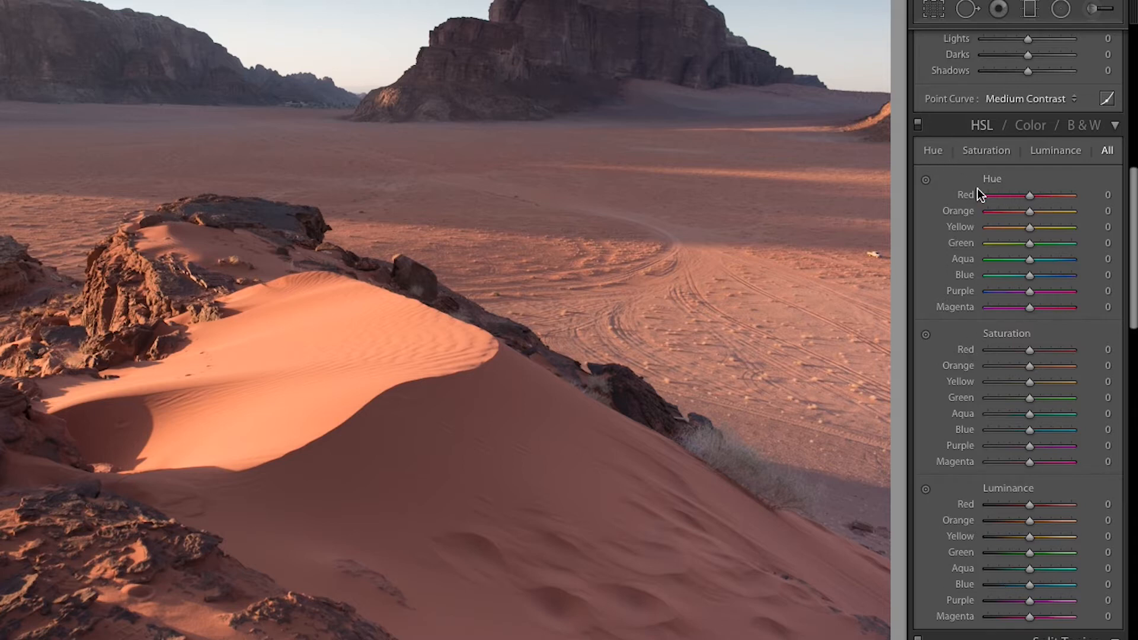
pyautogui.click(935, 150)
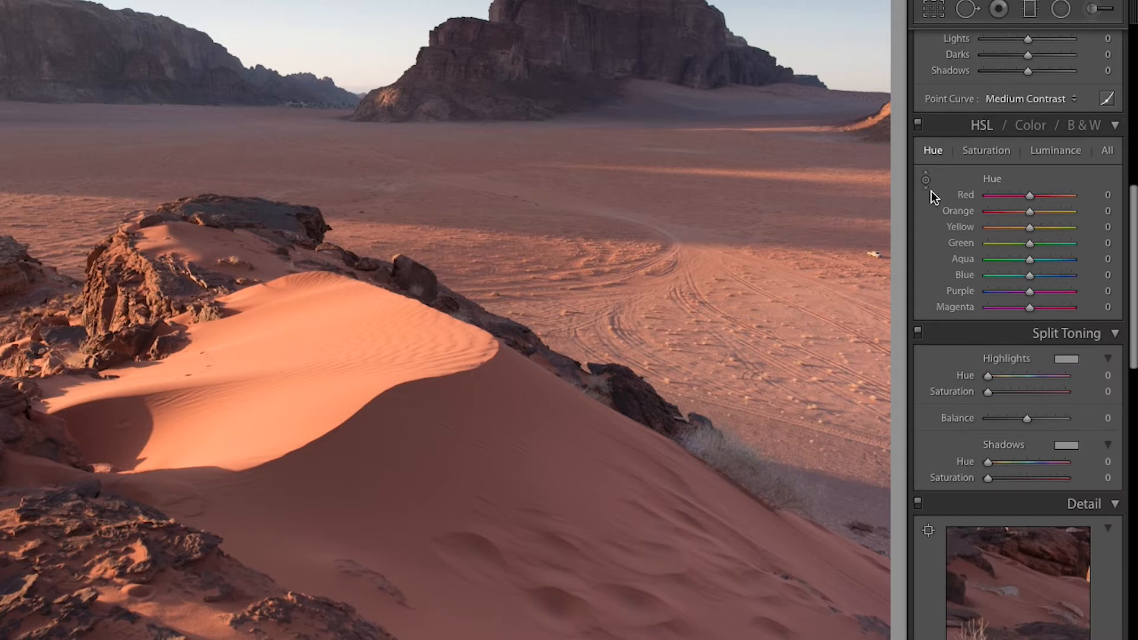
pyautogui.click(988, 151)
pyautogui.click(1053, 152)
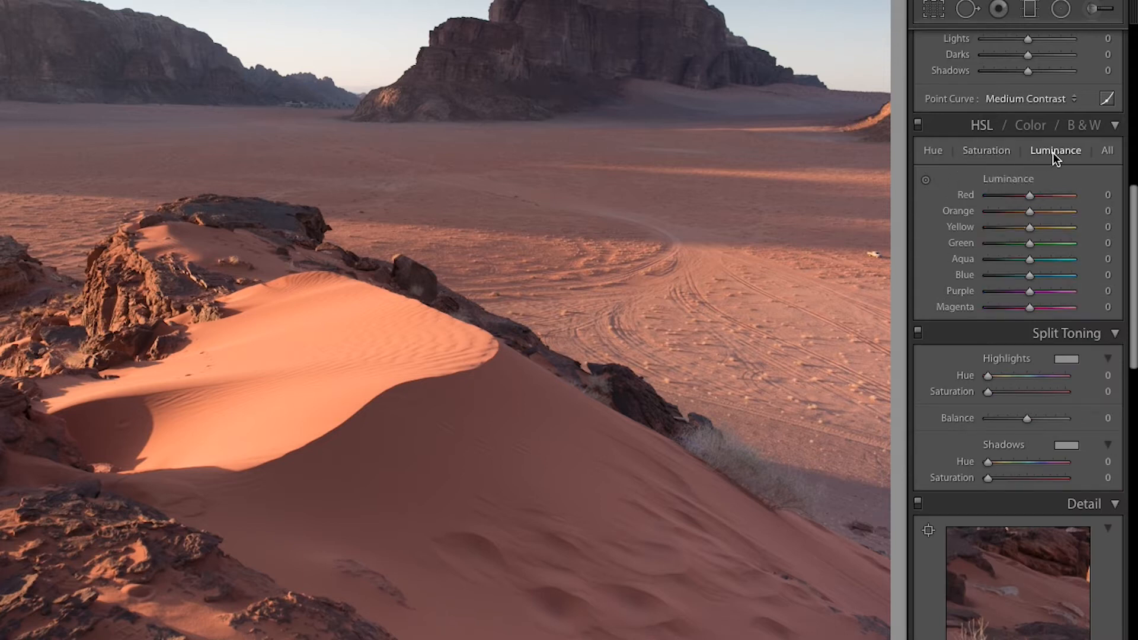
pyautogui.click(1106, 152)
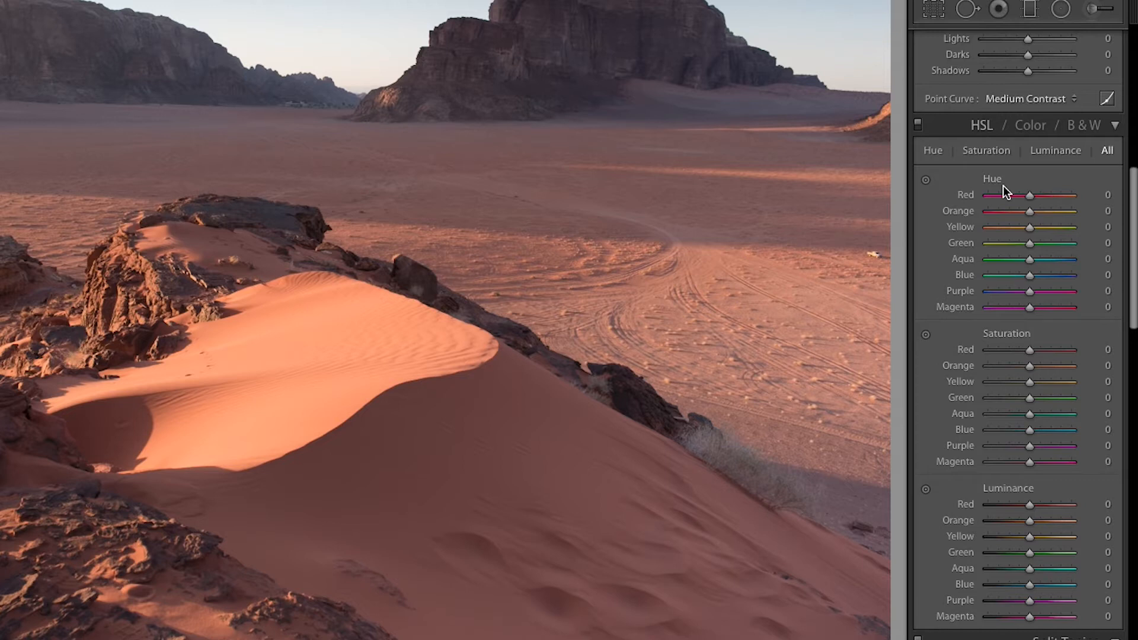
# Shift hues with targeted adjustment: the sunlit dune to Orange +44 and Red +5, and the sky to Blue +4 and Aqua -1.
pyautogui.click(926, 181)
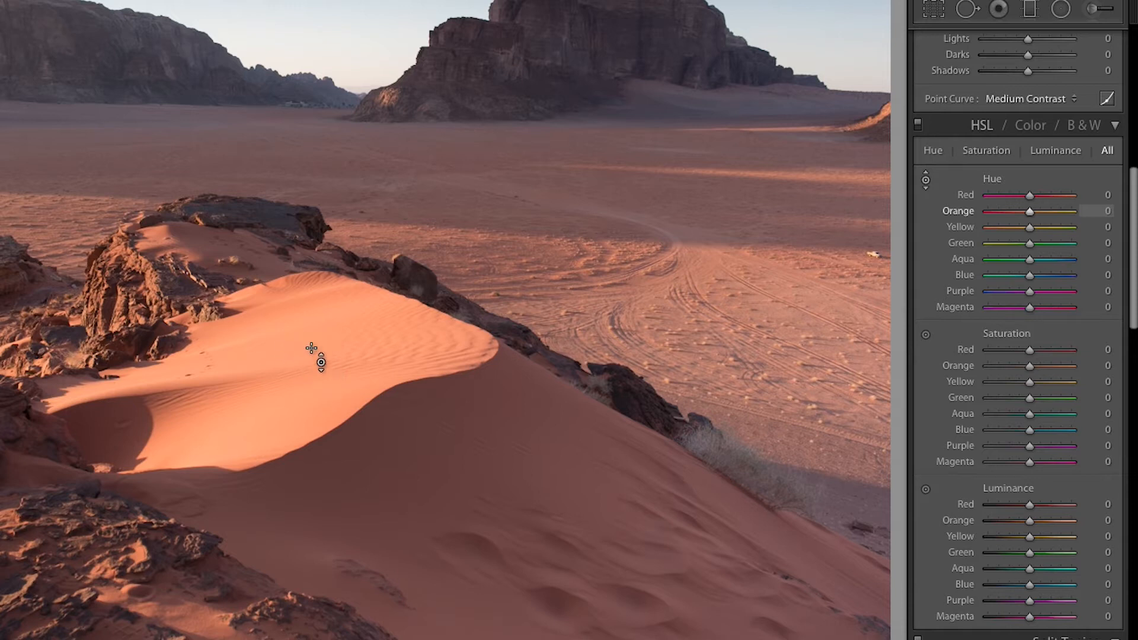
pyautogui.moveTo(261, 403)
pyautogui.mouseDown()
pyautogui.moveTo(261, 341)
pyautogui.moveTo(261, 488)
pyautogui.moveTo(261, 319)
pyautogui.moveTo(261, 488)
pyautogui.moveTo(261, 368)
pyautogui.moveTo(261, 397)
pyautogui.mouseUp()
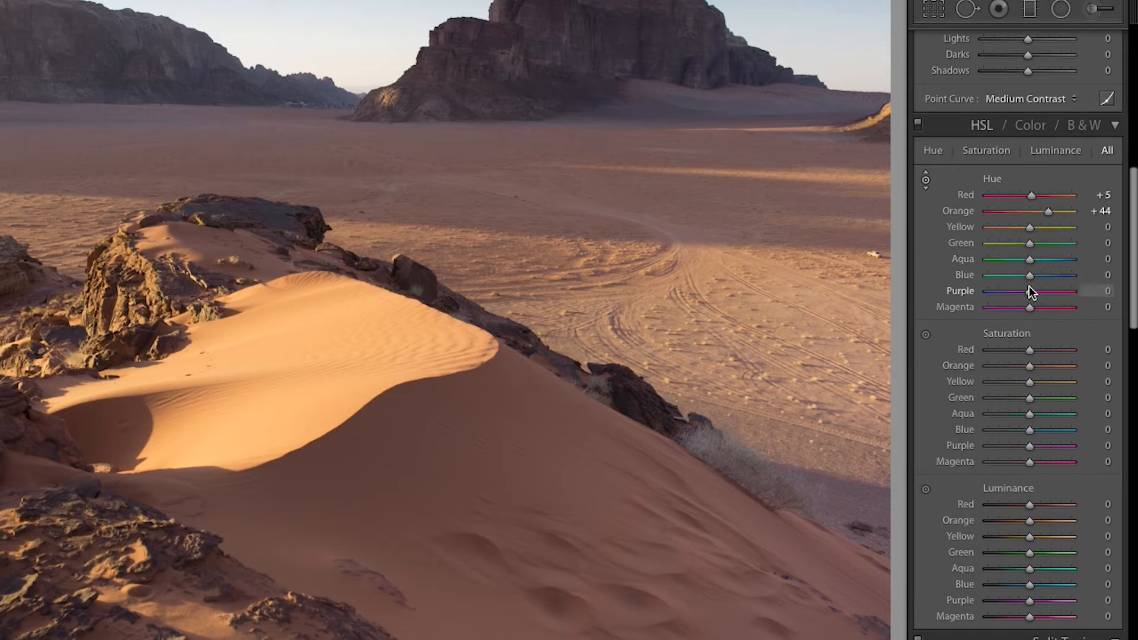
pyautogui.moveTo(1032, 276); pyautogui.dragTo(1065, 281)
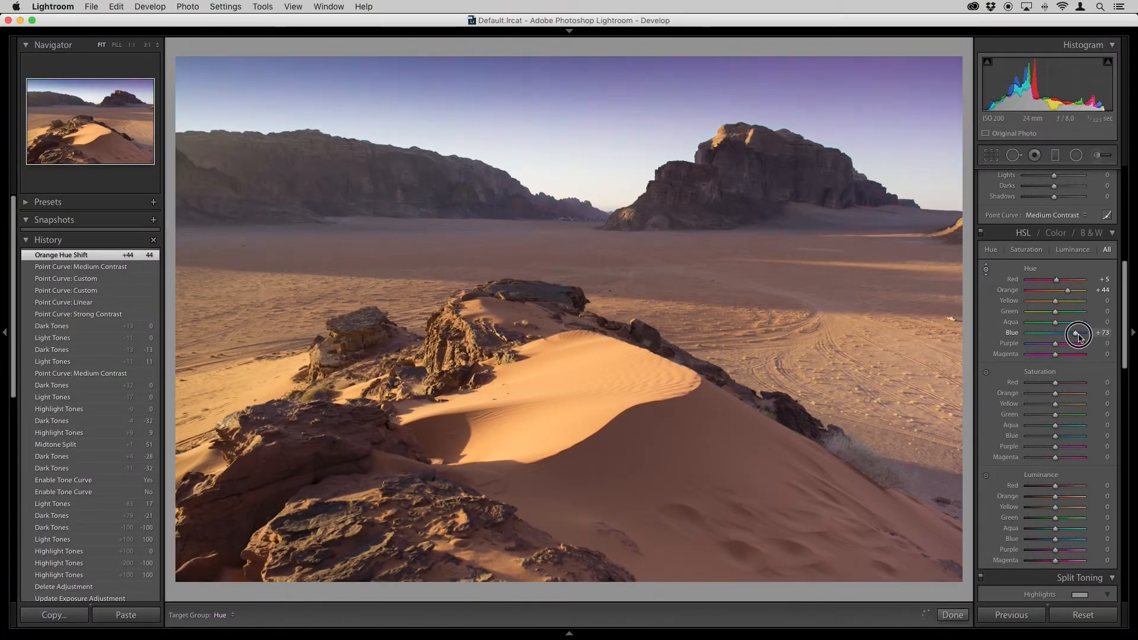
pyautogui.moveTo(1079, 336)
pyautogui.mouseDown()
pyautogui.moveTo(1025, 337)
pyautogui.moveTo(1079, 337)
pyautogui.moveTo(1057, 337)
pyautogui.mouseUp()
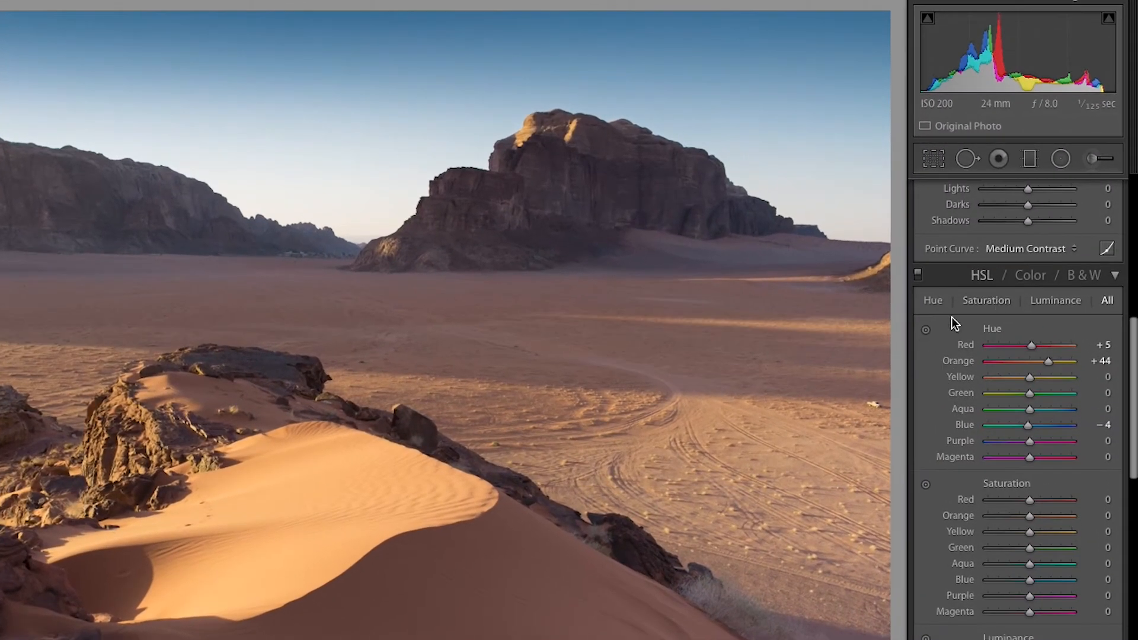
pyautogui.click(924, 331)
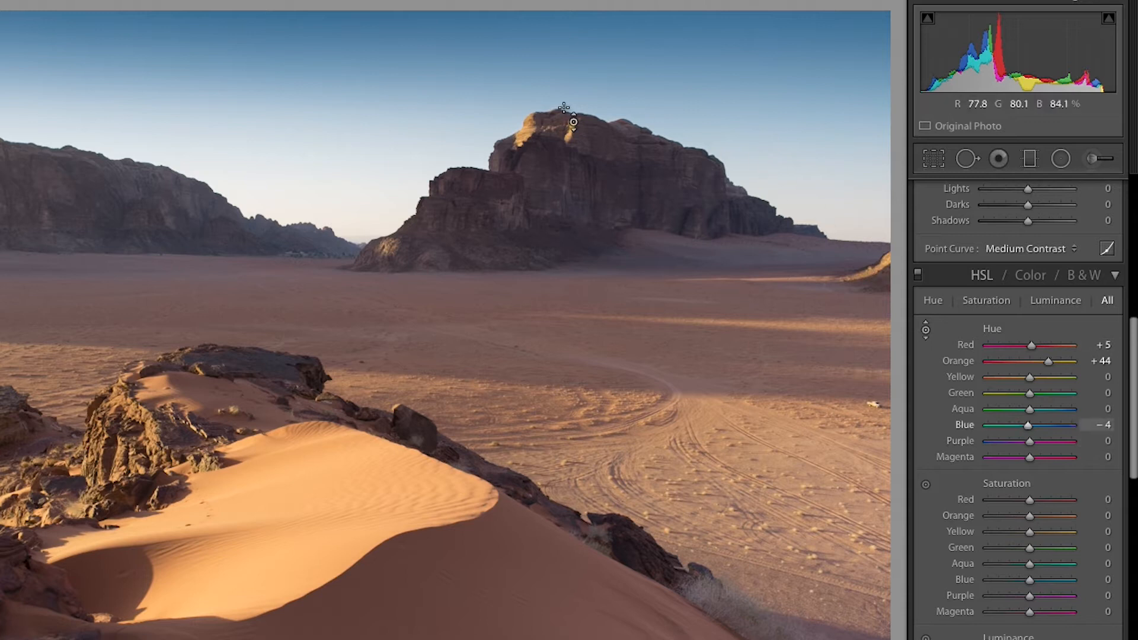
pyautogui.moveTo(435, 65)
pyautogui.mouseDown()
pyautogui.moveTo(435, 140)
pyautogui.moveTo(435, 4)
pyautogui.moveTo(434, 60)
pyautogui.mouseUp()
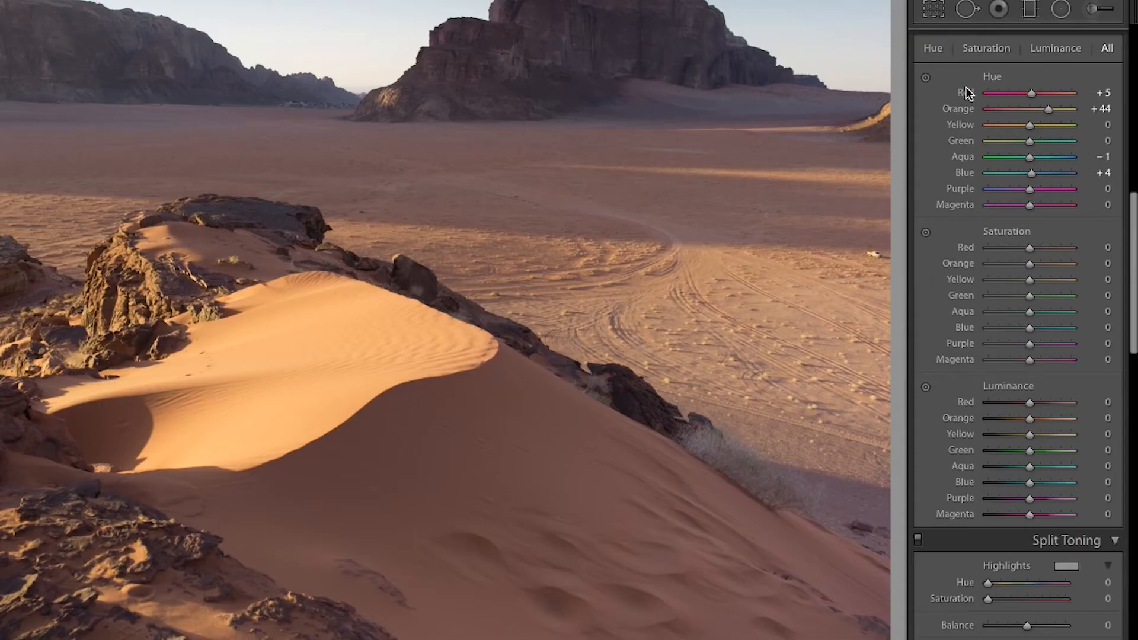
# Reset the Red, Orange, Aqua and Blue hue shifts to 0.
pyautogui.doubleClick(964, 92)
pyautogui.doubleClick(963, 109)
pyautogui.doubleClick(958, 174)
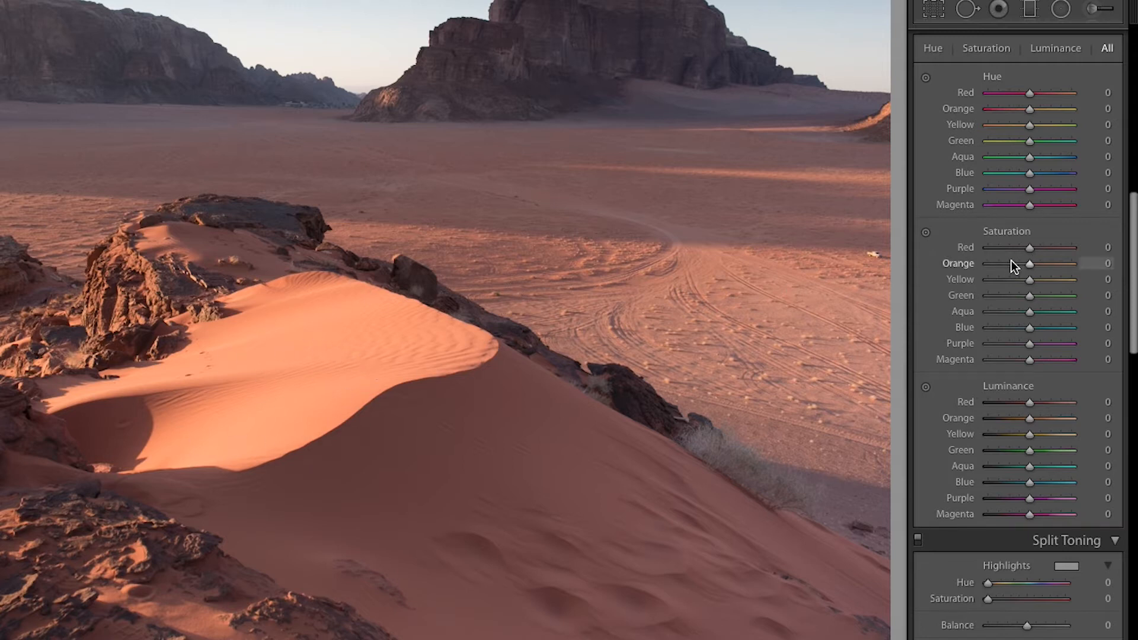
# Raise the dune's saturation by targeted adjustment to Red +8 and Orange +77, and reduce Orange to +12.
pyautogui.click(925, 233)
pyautogui.moveTo(308, 356); pyautogui.dragTo(309, 312)
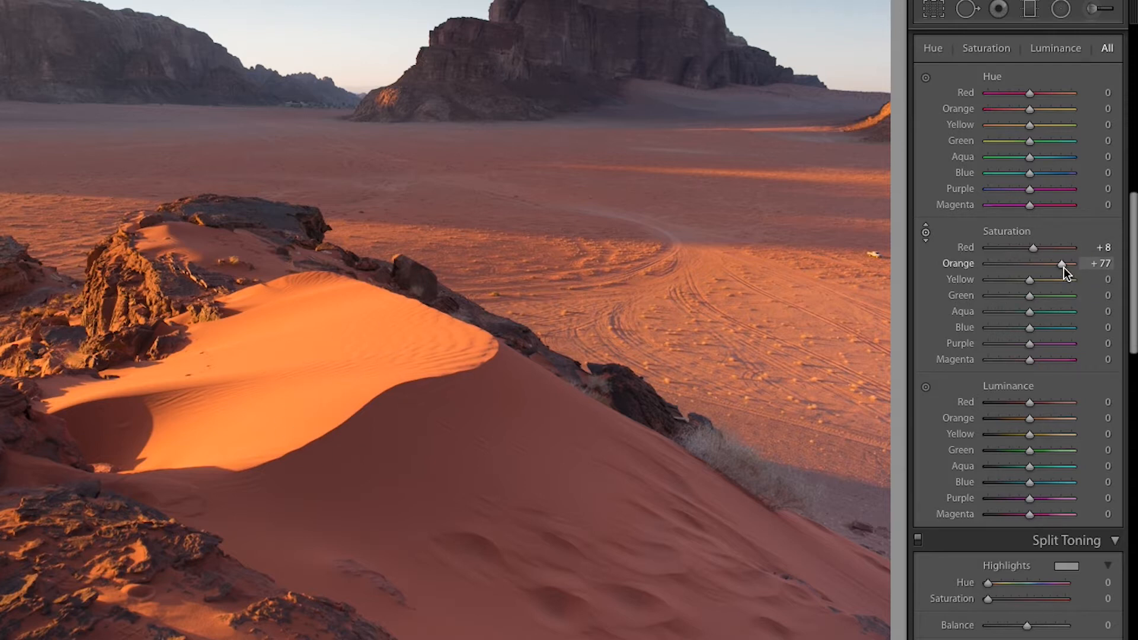
pyautogui.moveTo(1063, 268); pyautogui.dragTo(1037, 265)
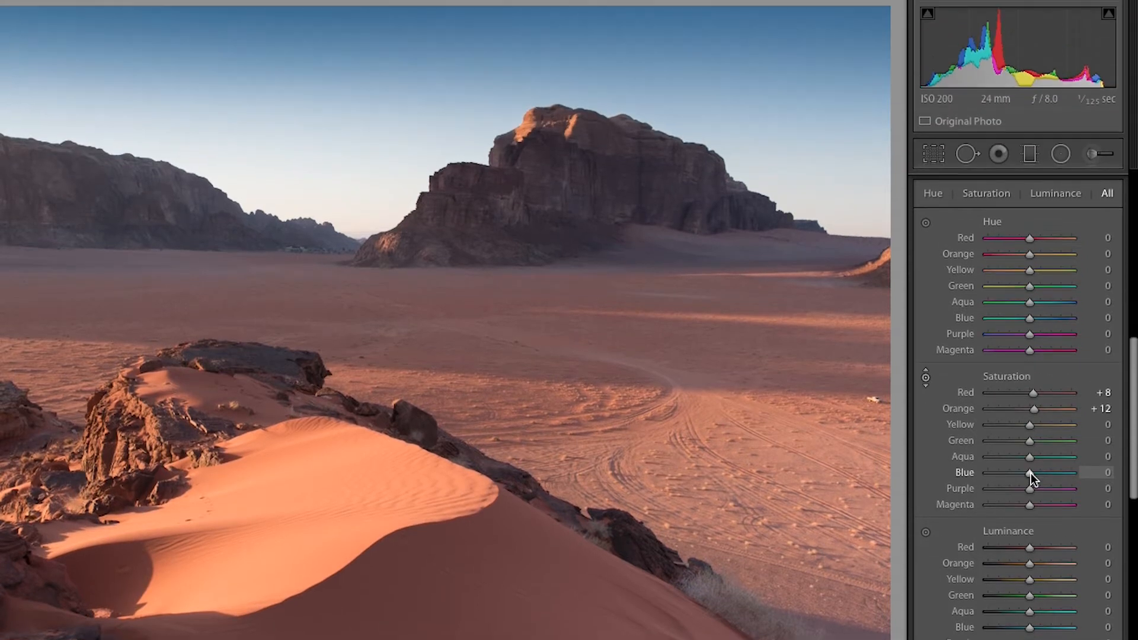
# Try Blue saturation at -100 and +3, and reset the Red, Orange and Blue saturation to 0.
pyautogui.moveTo(1030, 473); pyautogui.dragTo(945, 474)
pyautogui.click(965, 472)
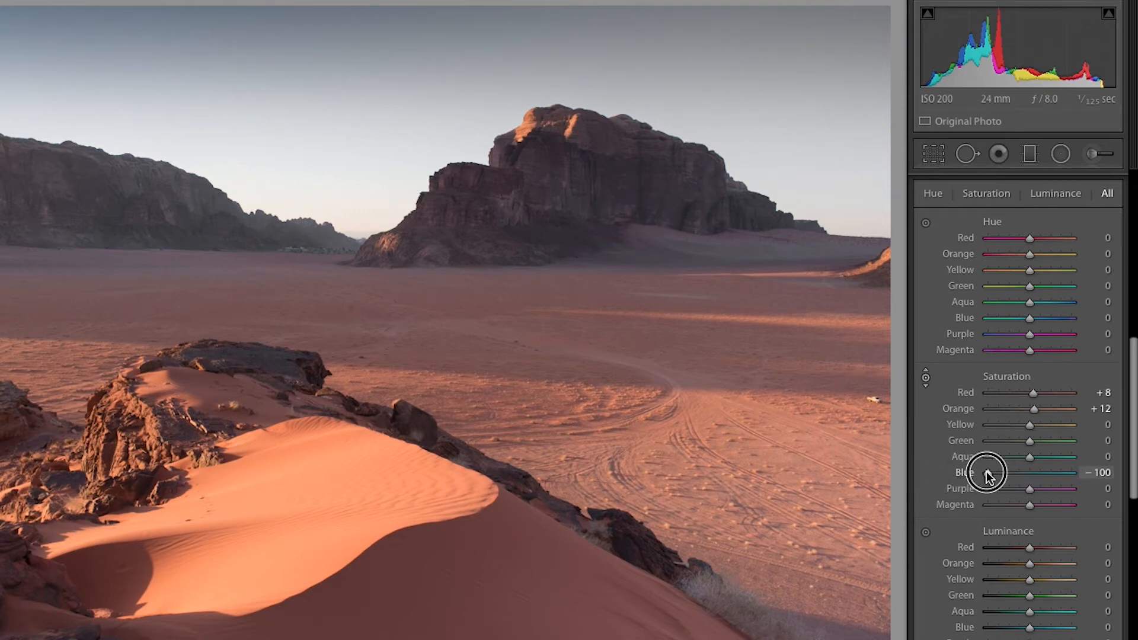
pyautogui.click(1028, 473)
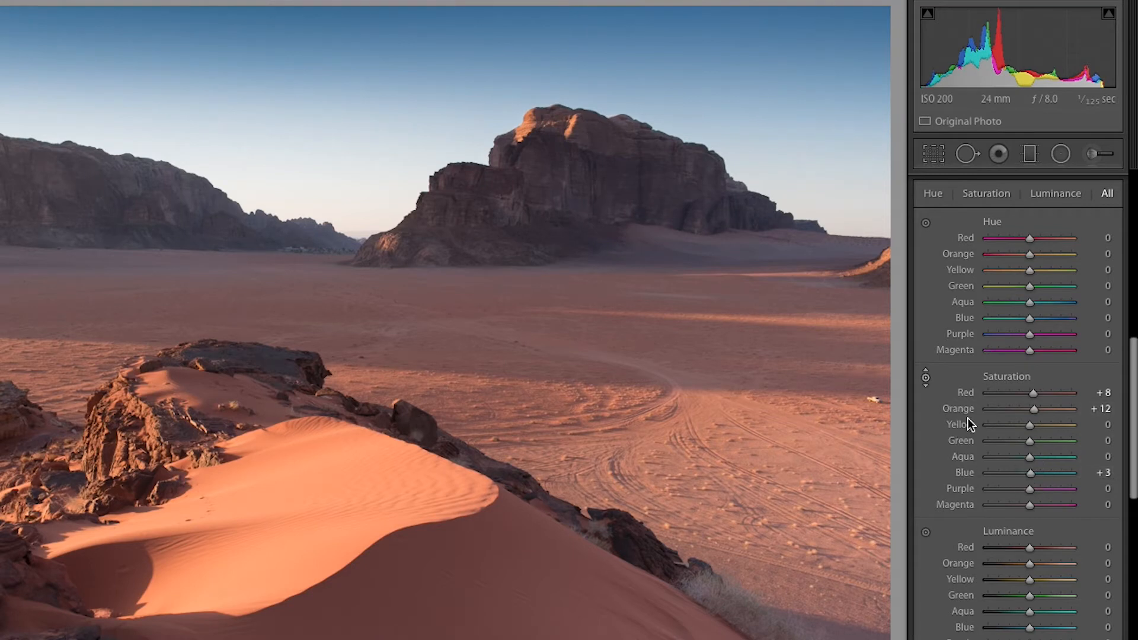
pyautogui.doubleClick(965, 393)
pyautogui.doubleClick(965, 409)
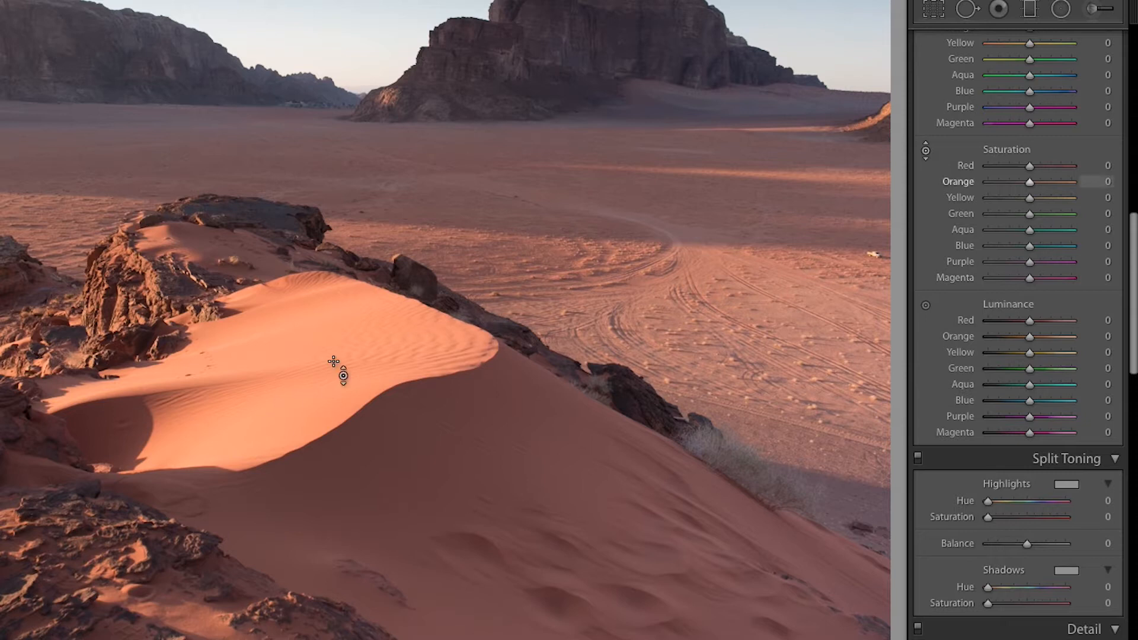
# Adjust the dune's luminance with the targeted adjustment tool to Red +1 and Orange -4.
pyautogui.click(923, 306)
pyautogui.scroll(2, 921, 312)
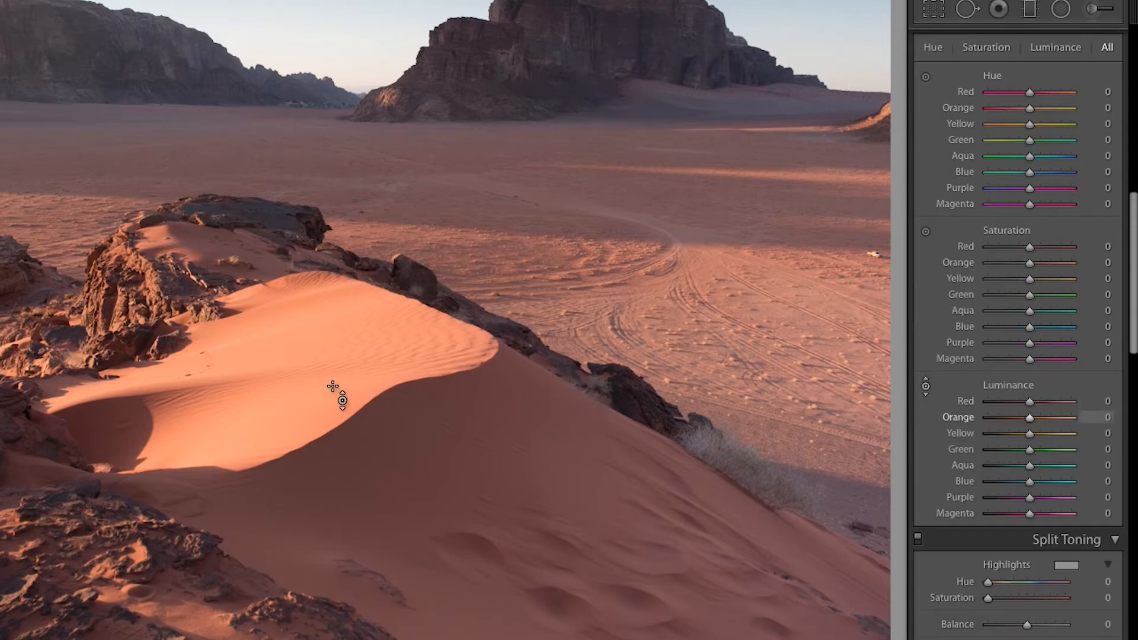
pyautogui.moveTo(330, 387); pyautogui.dragTo(388, 392)
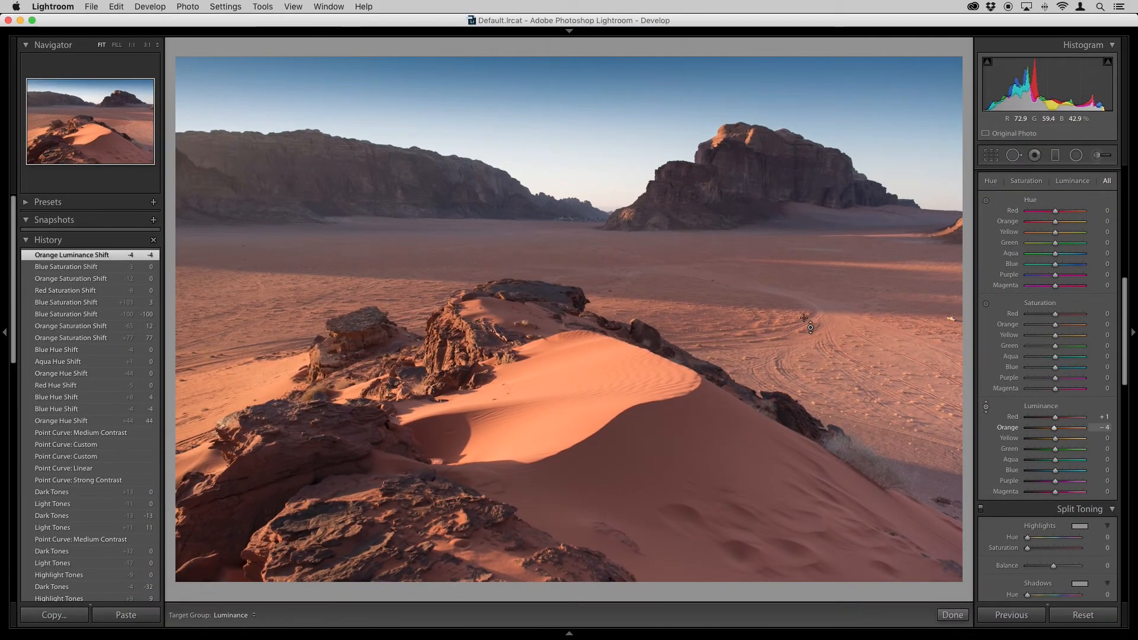
# Open the London Trip portrait of the woman in sunglasses from the Library grid in Develop.
pyautogui.press('g')
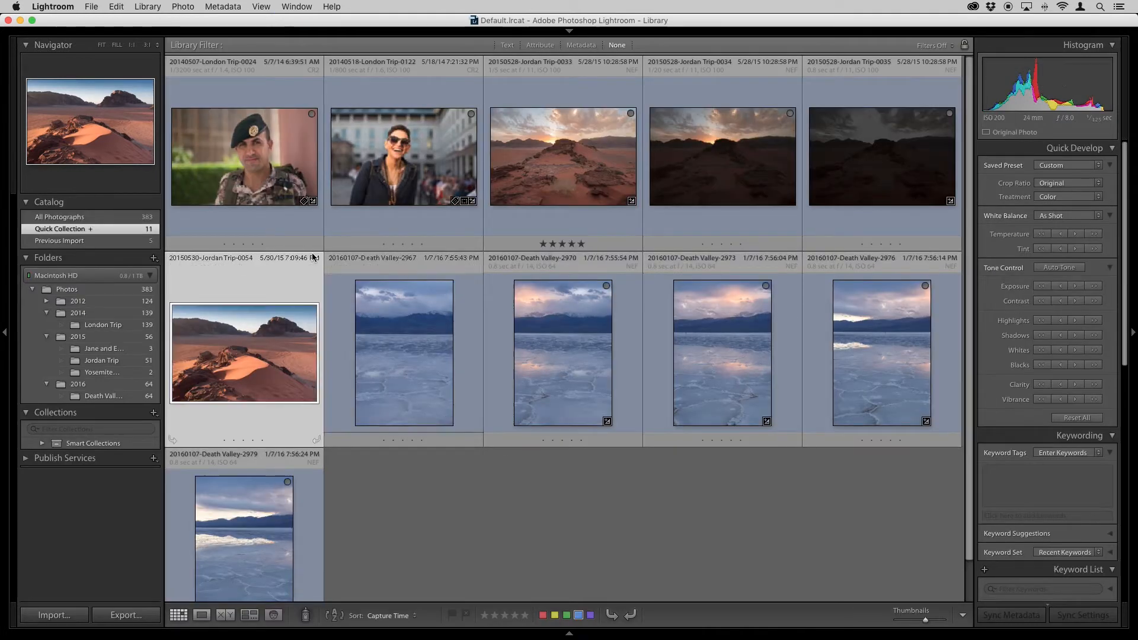
pyautogui.click(371, 222)
pyautogui.press('d')
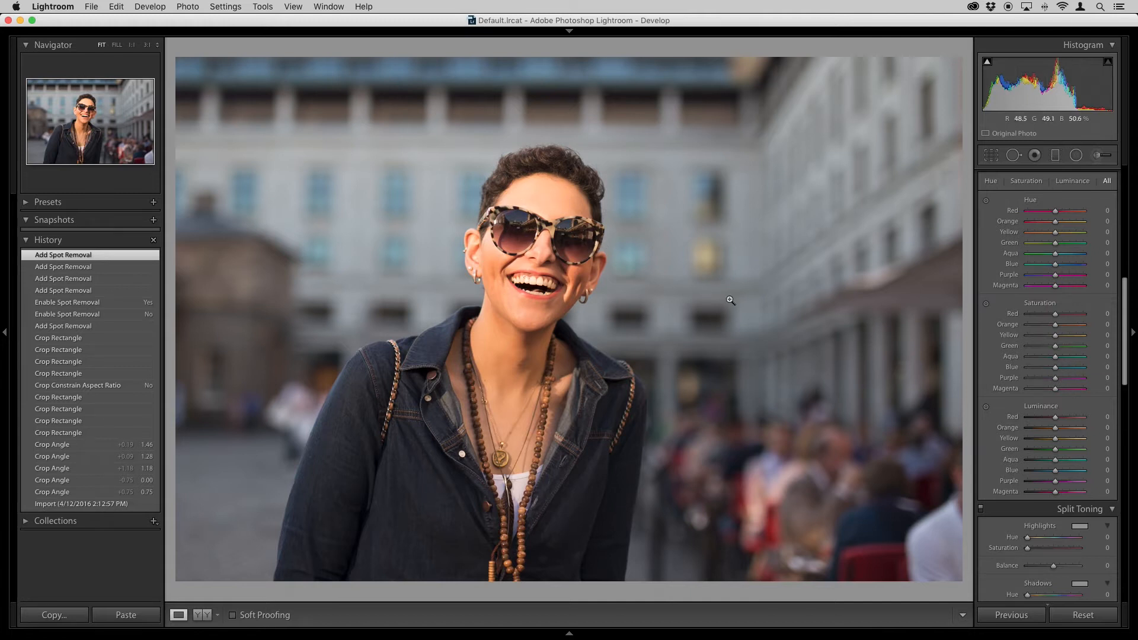
# Adjust the luminance of the woman's skin tones by targeted adjustment on her forehead, and return to the Library grid.
pyautogui.click(987, 408)
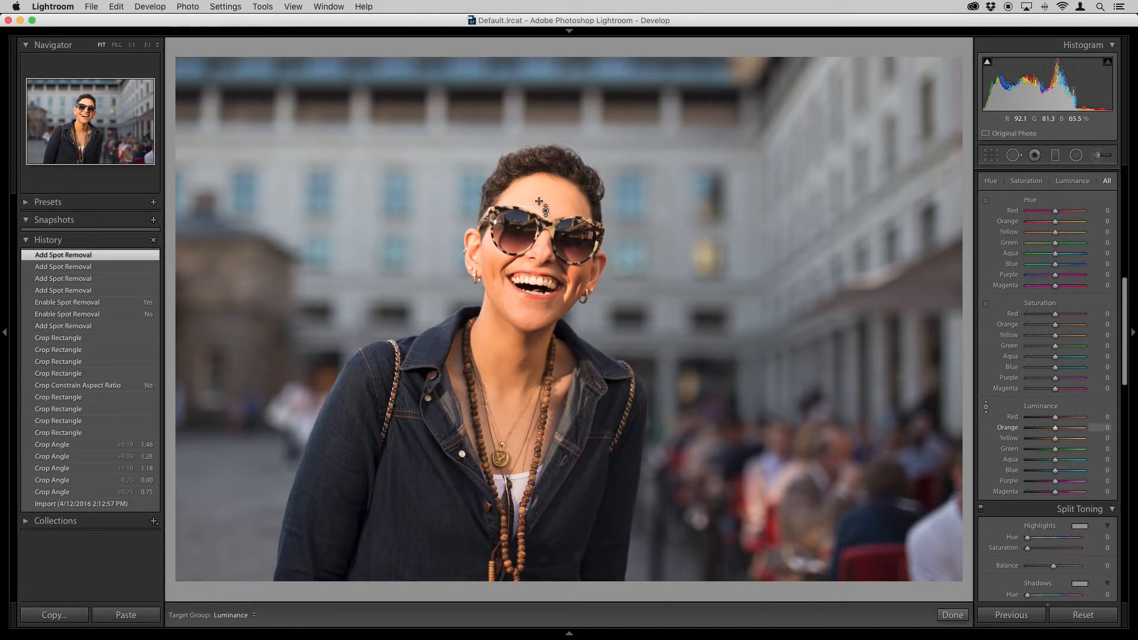
pyautogui.moveTo(539, 202); pyautogui.dragTo(539, 214)
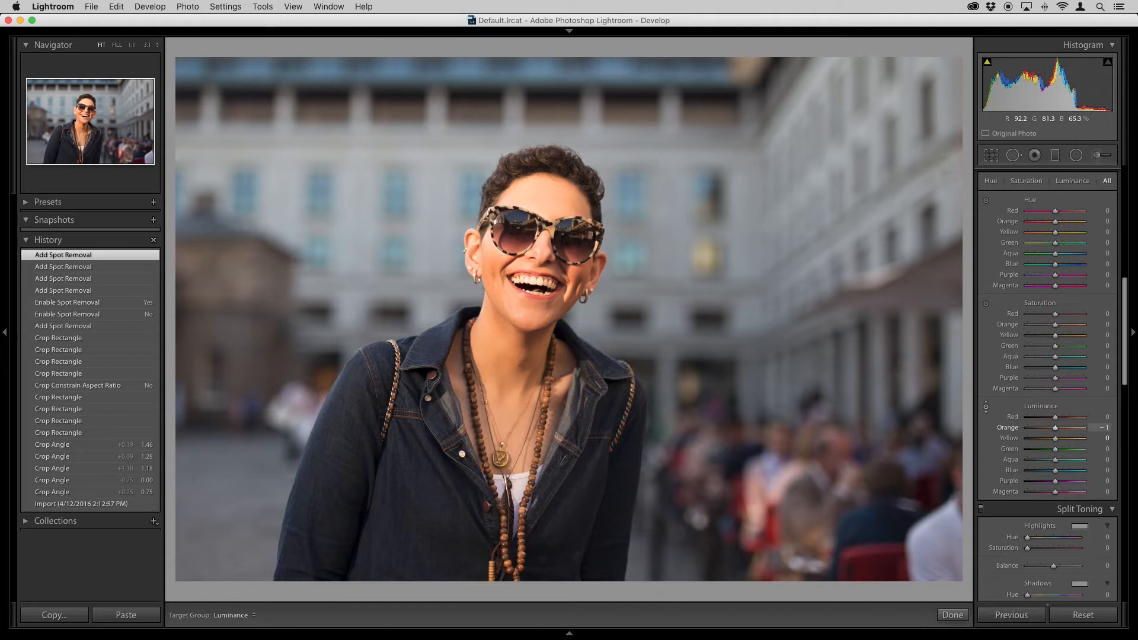
pyautogui.moveTo(539, 202); pyautogui.dragTo(539, 201)
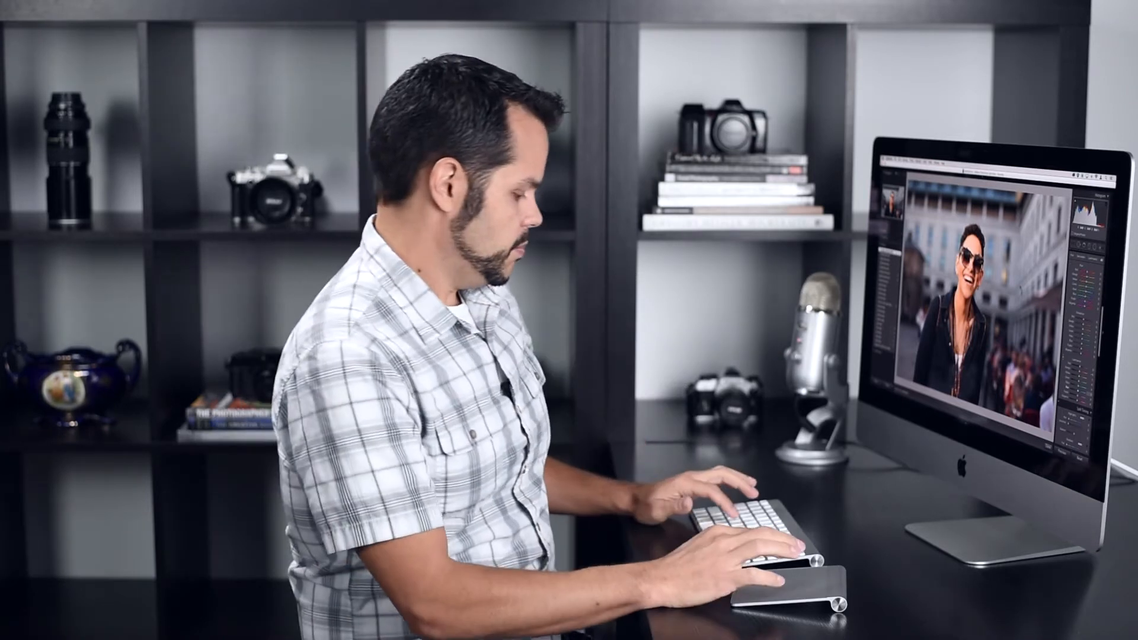
pyautogui.press('g')
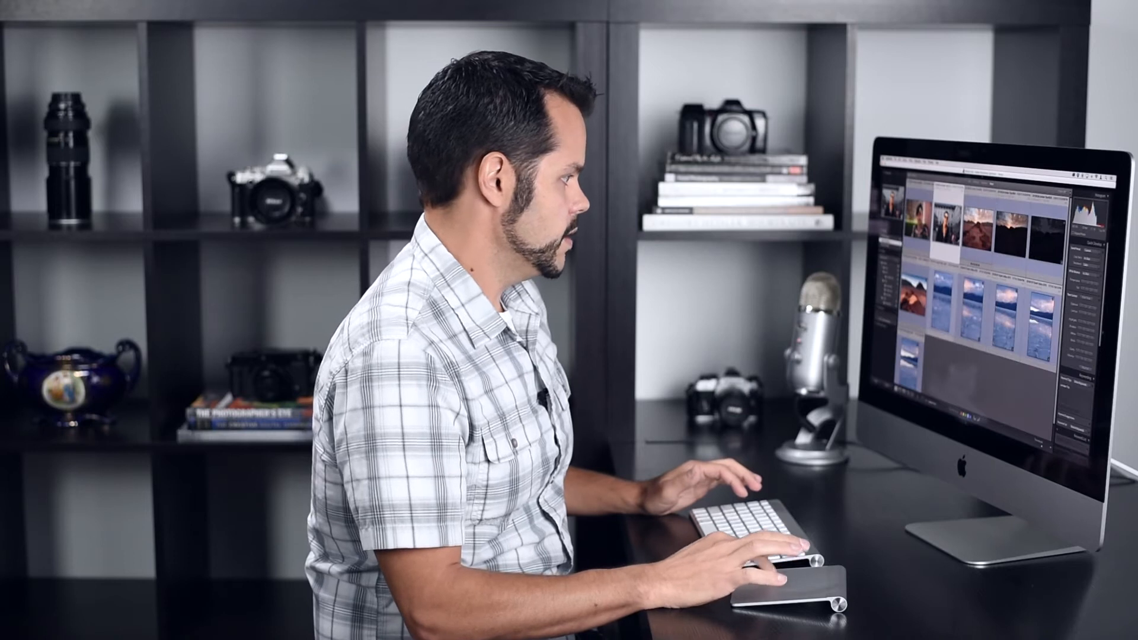
# Open the desert dune photo in Develop and reset its Red and Orange luminance to 0.
pyautogui.press('d')
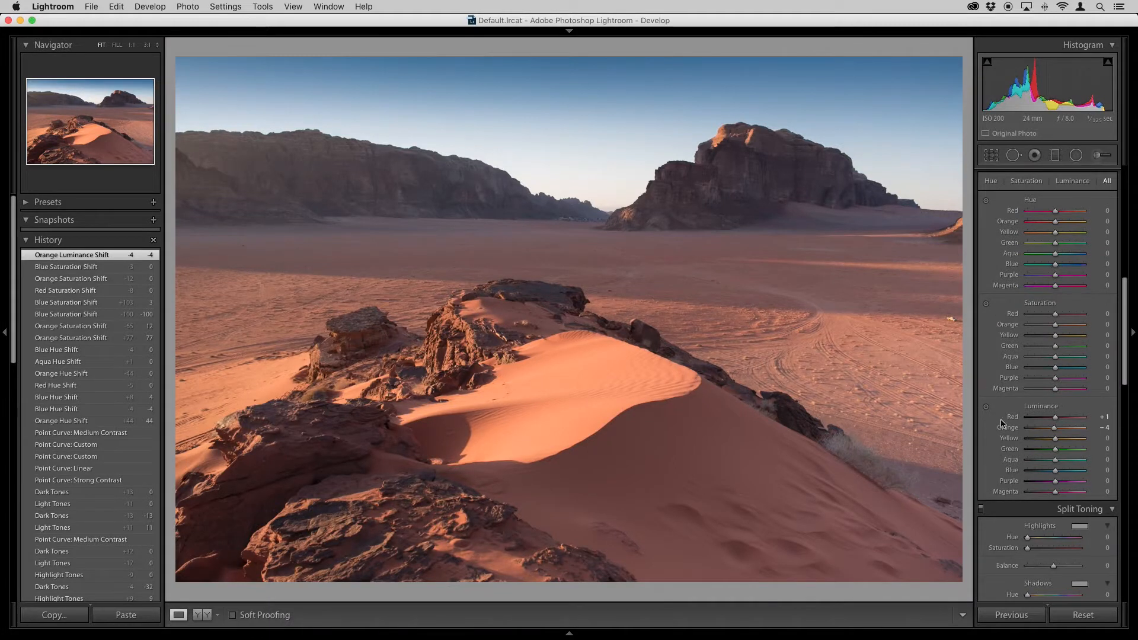
pyautogui.doubleClick(1014, 418)
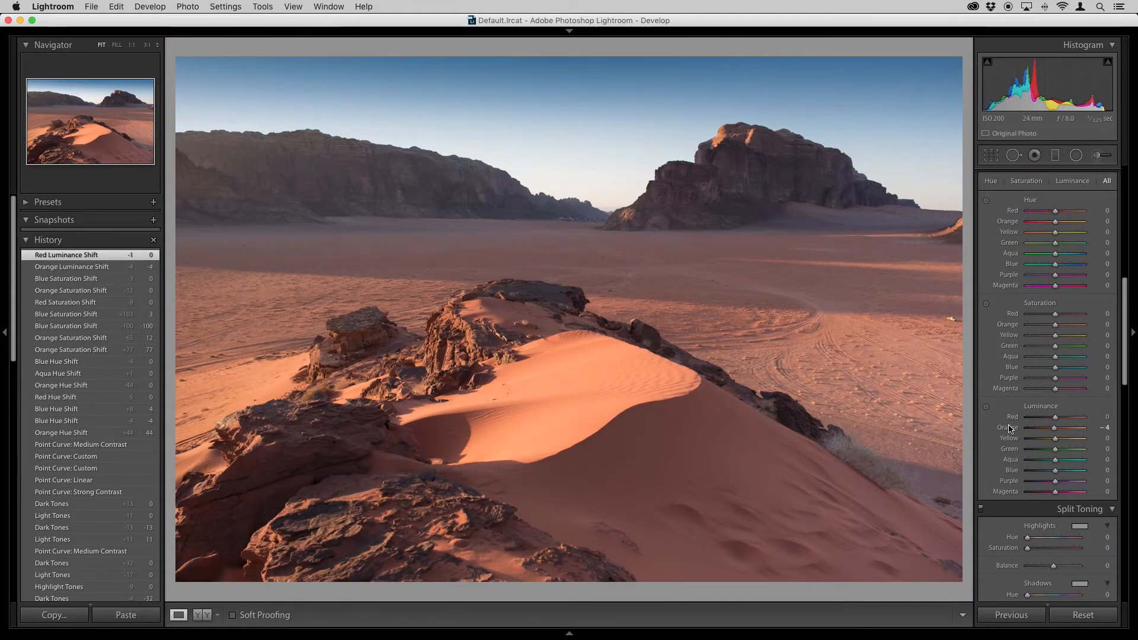
pyautogui.doubleClick(1010, 429)
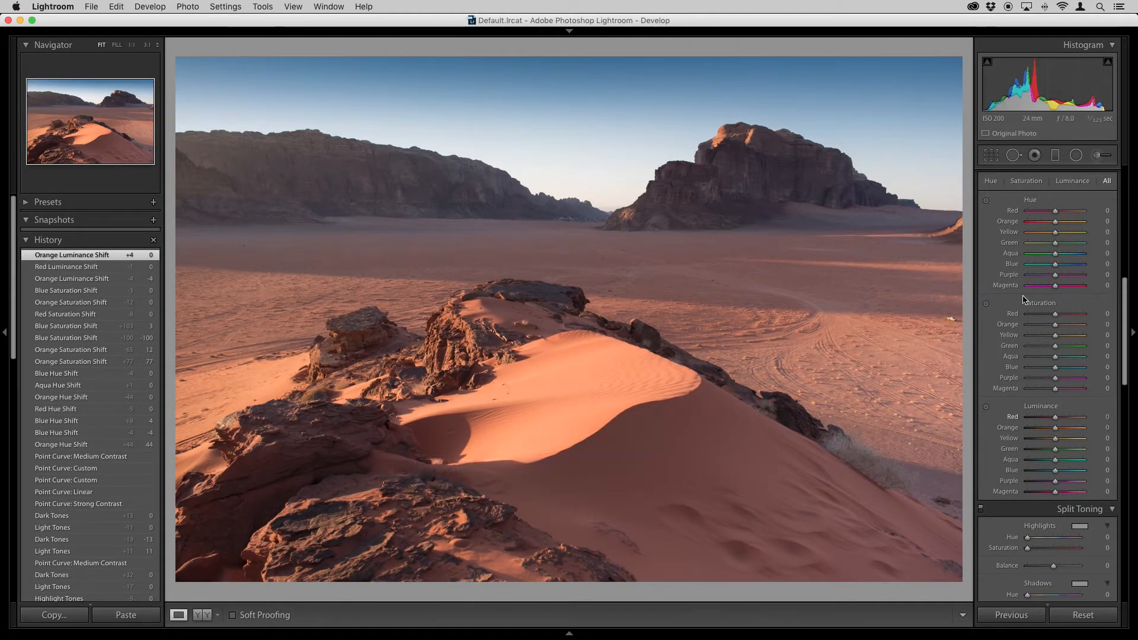
# Change the HSL controls to the Color layout and examine the hue, saturation and luminance sliders for all colors.
pyautogui.scroll(2, 1002, 198)
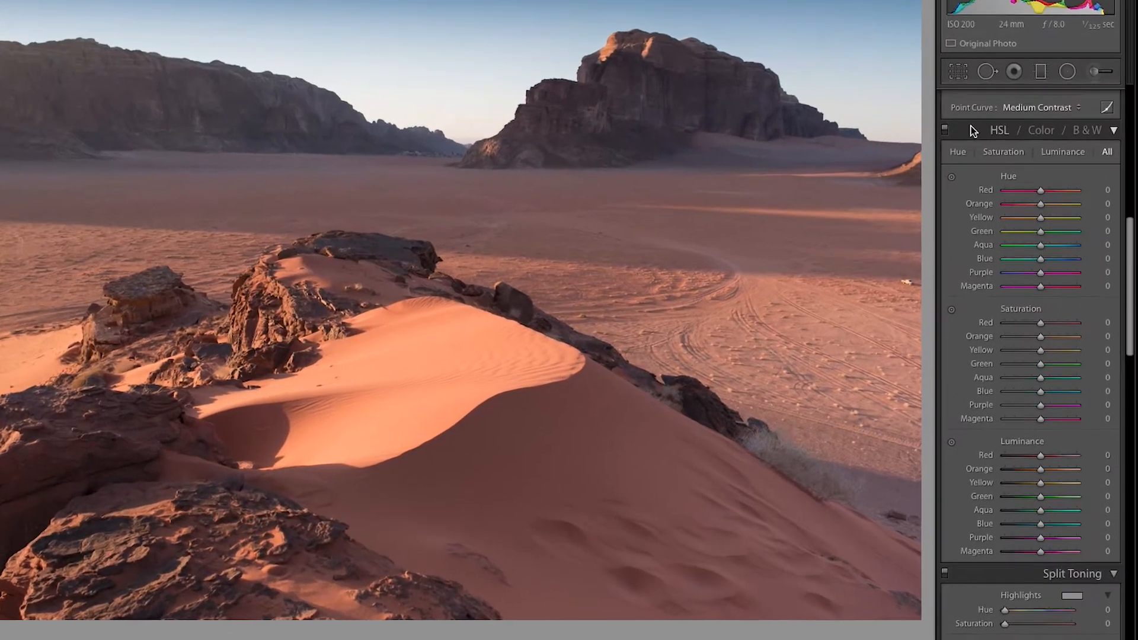
pyautogui.scroll(1, 971, 126)
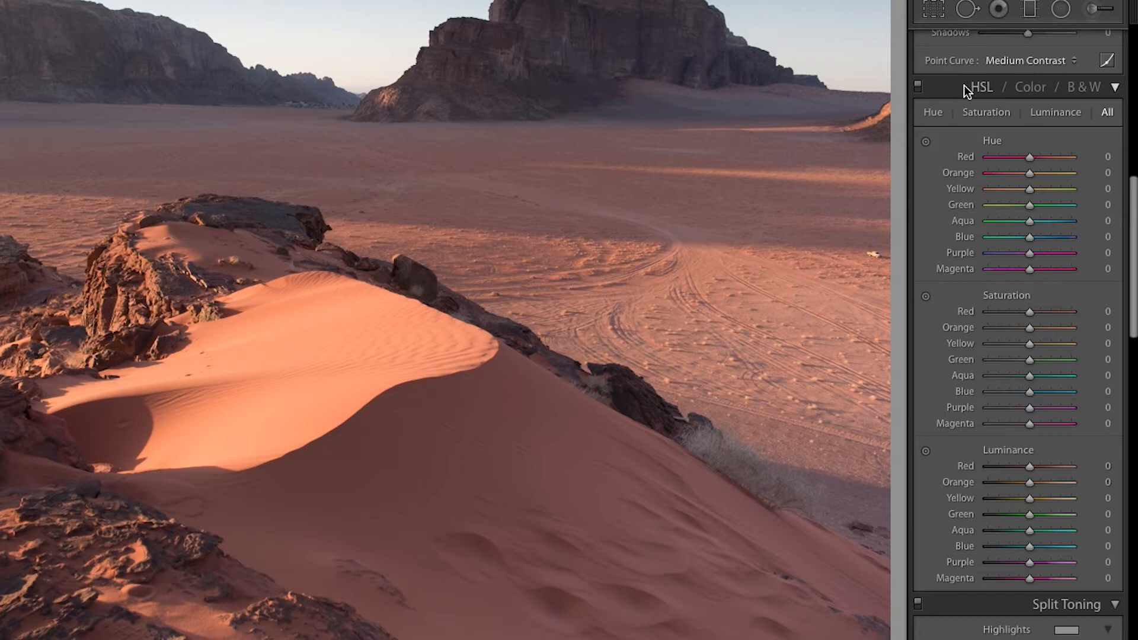
pyautogui.click(1031, 88)
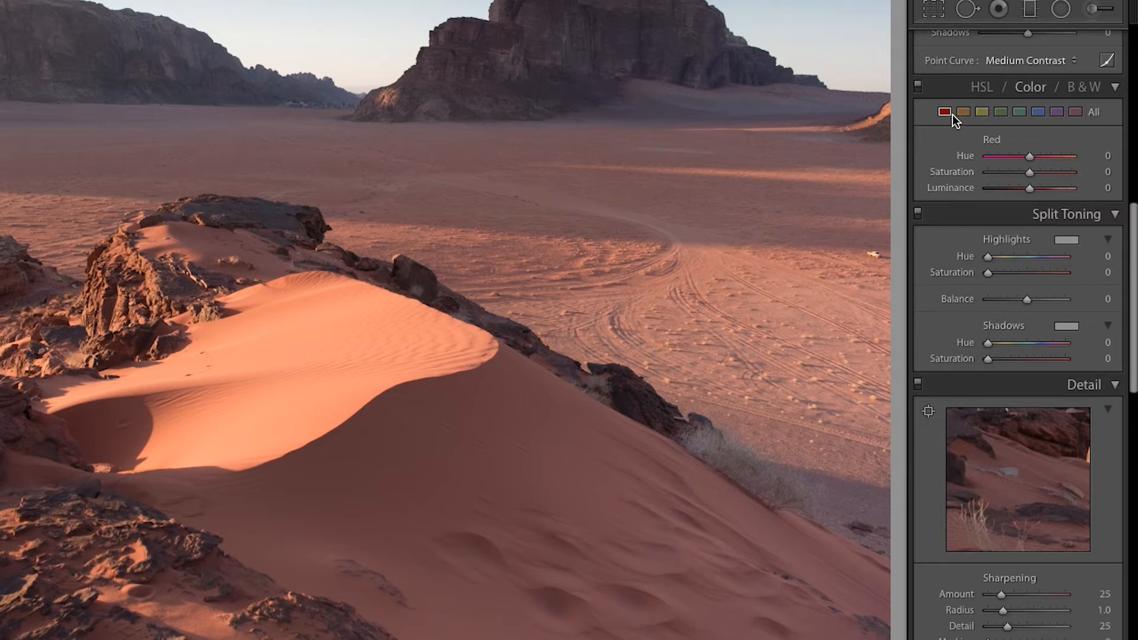
pyautogui.click(1094, 110)
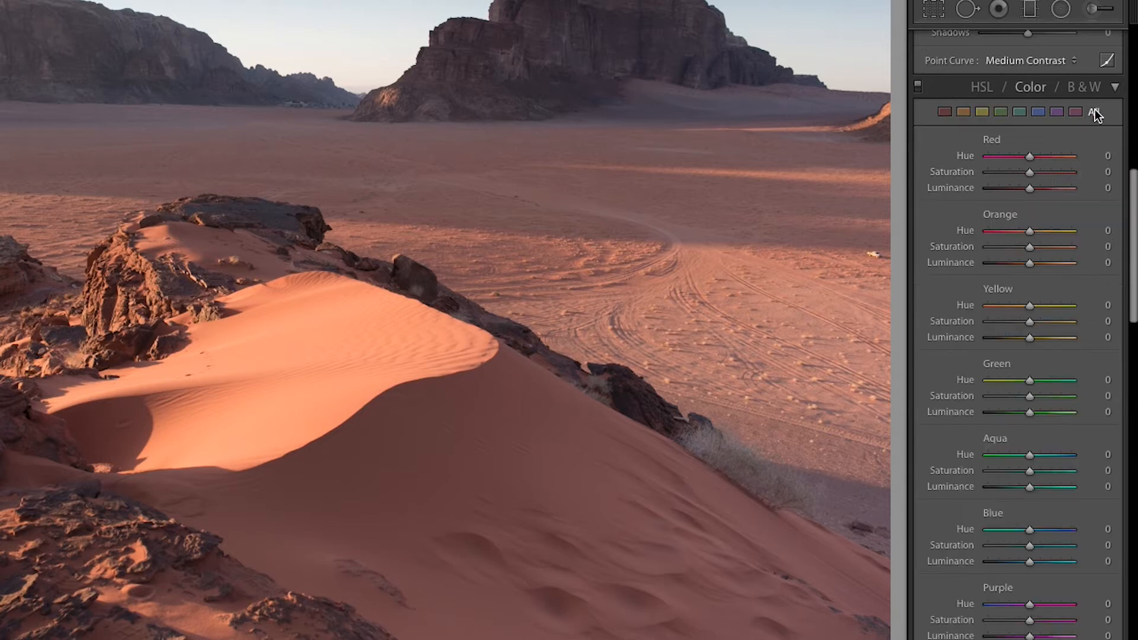
pyautogui.scroll(-3, 949, 309)
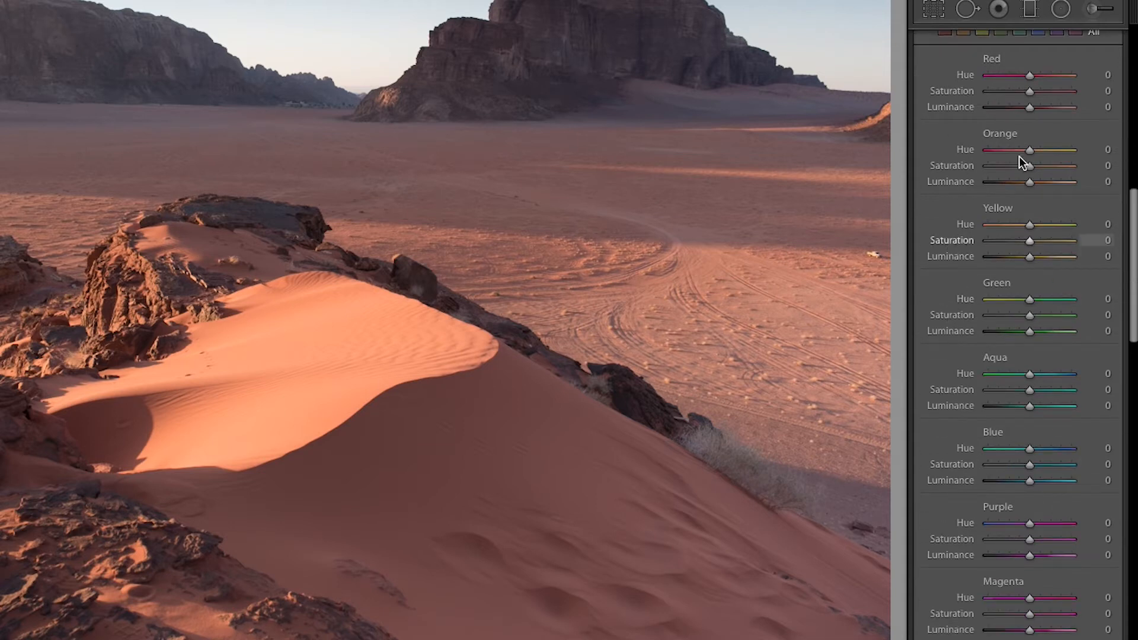
pyautogui.scroll(2, 1019, 156)
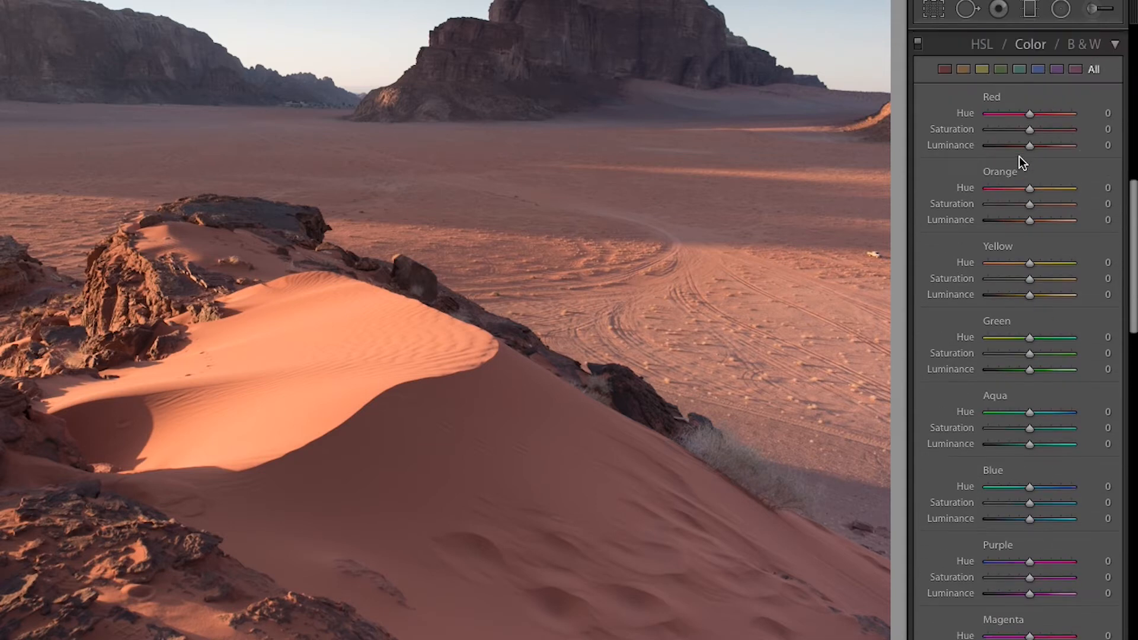
# Compare the HSL and Color slider layouts by alternating between them, finishing on the HSL layout.
pyautogui.click(981, 58)
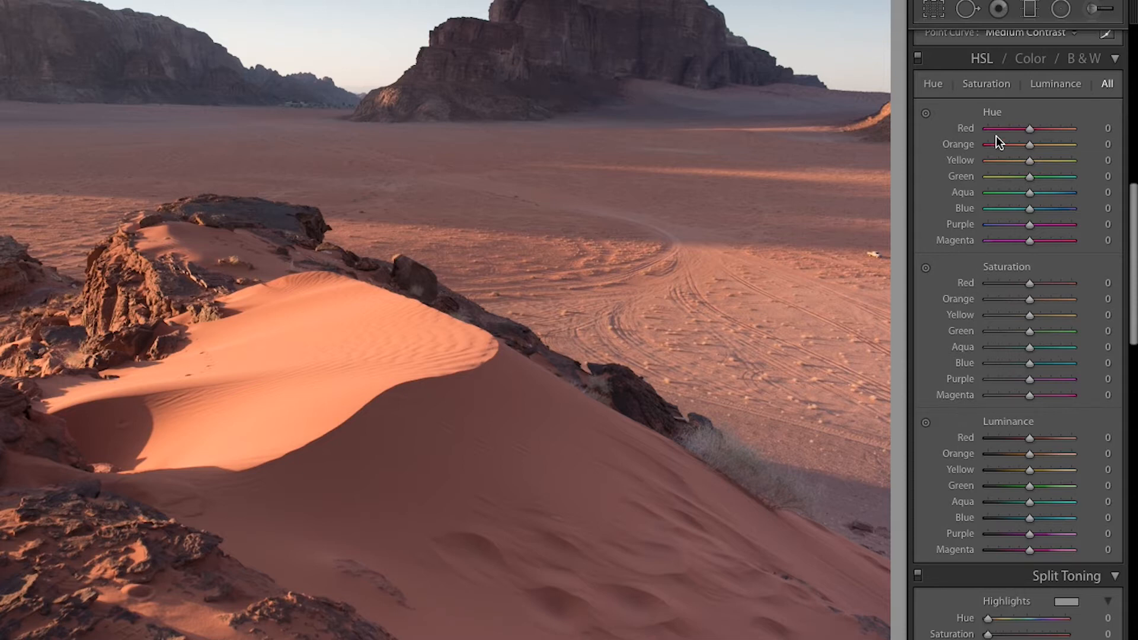
pyautogui.click(1033, 62)
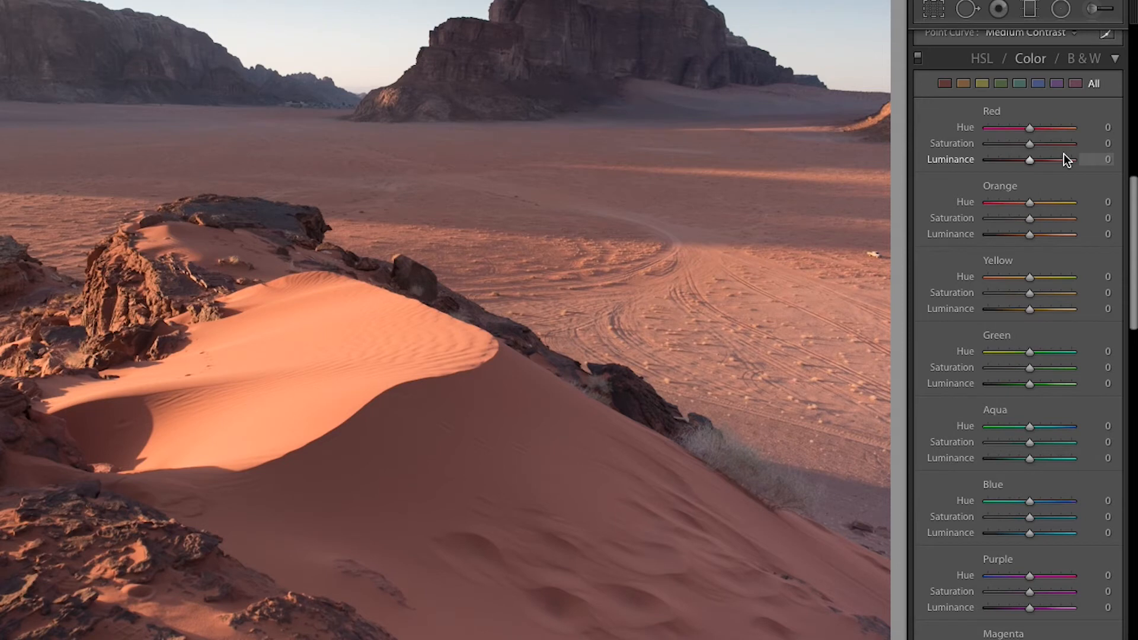
pyautogui.click(982, 59)
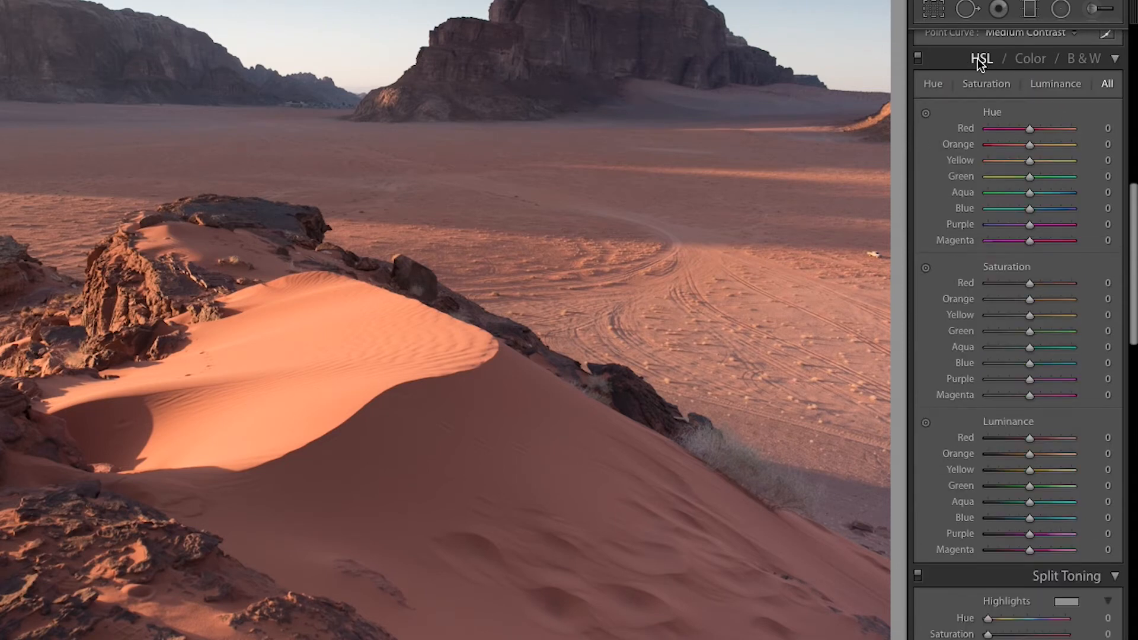
pyautogui.click(1026, 57)
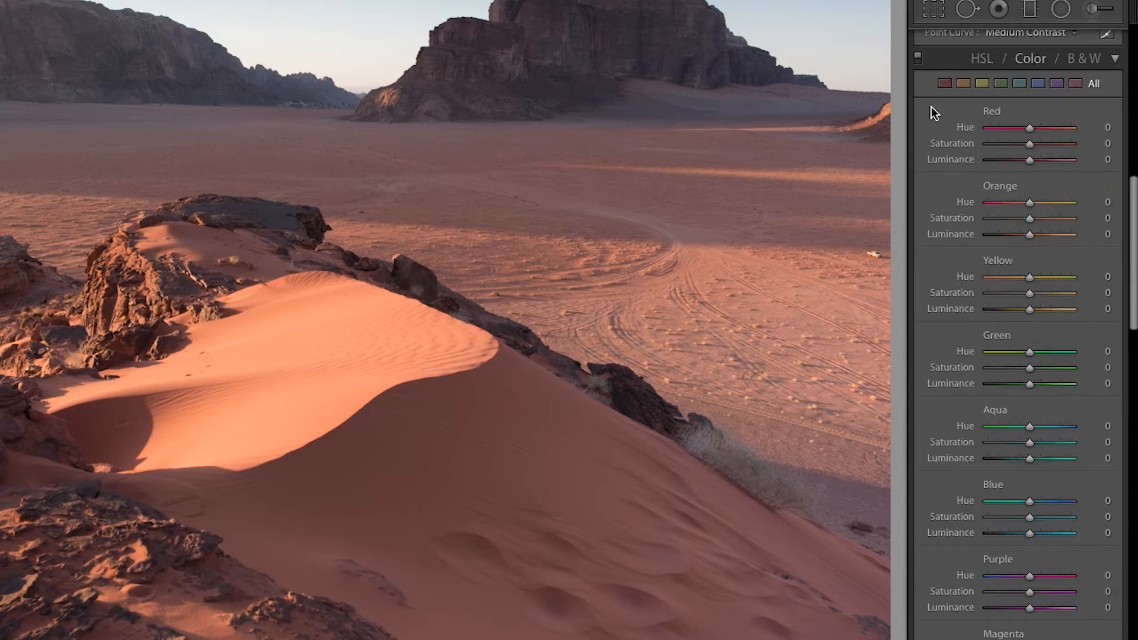
pyautogui.click(978, 63)
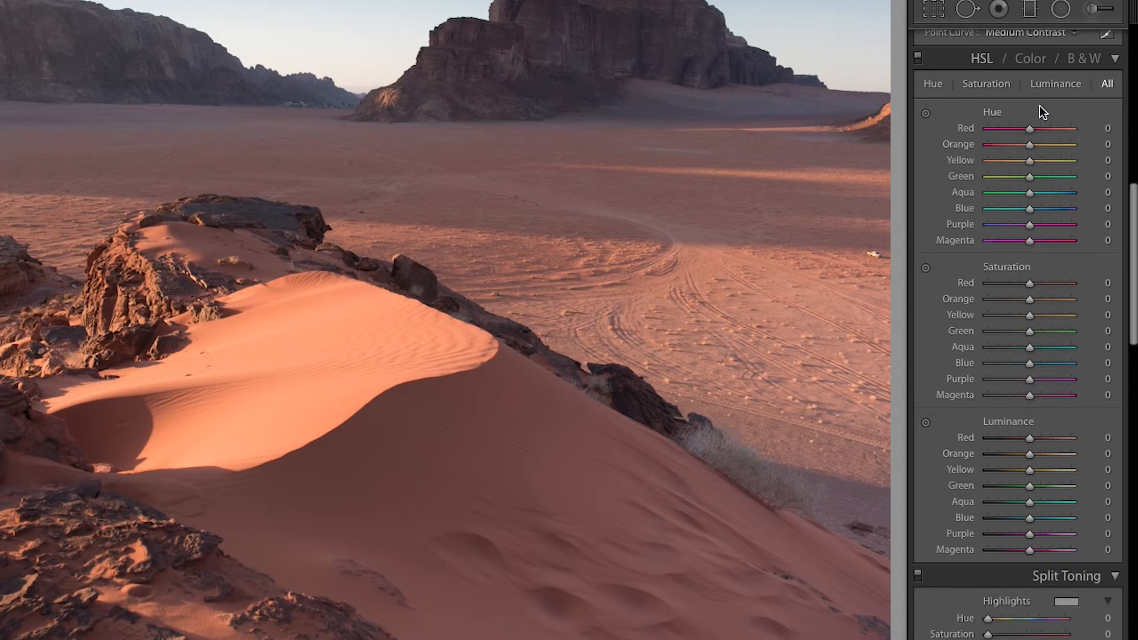
pyautogui.click(1034, 60)
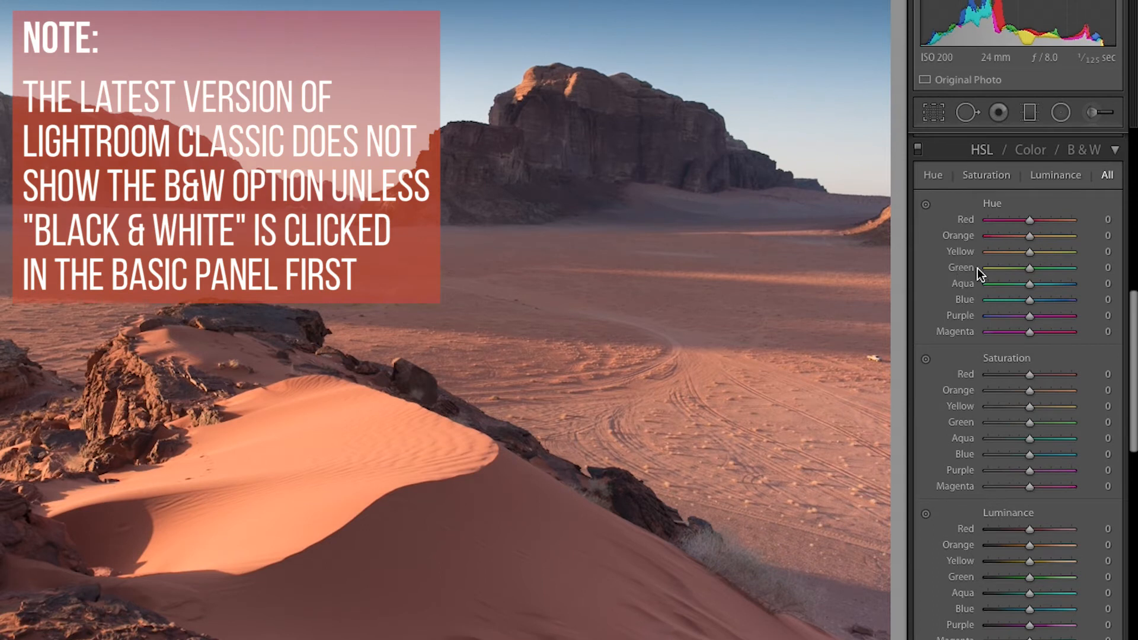
# Convert the desert photo to black and white and set the sky graduated filter's color saturation to 0%.
pyautogui.click(1084, 150)
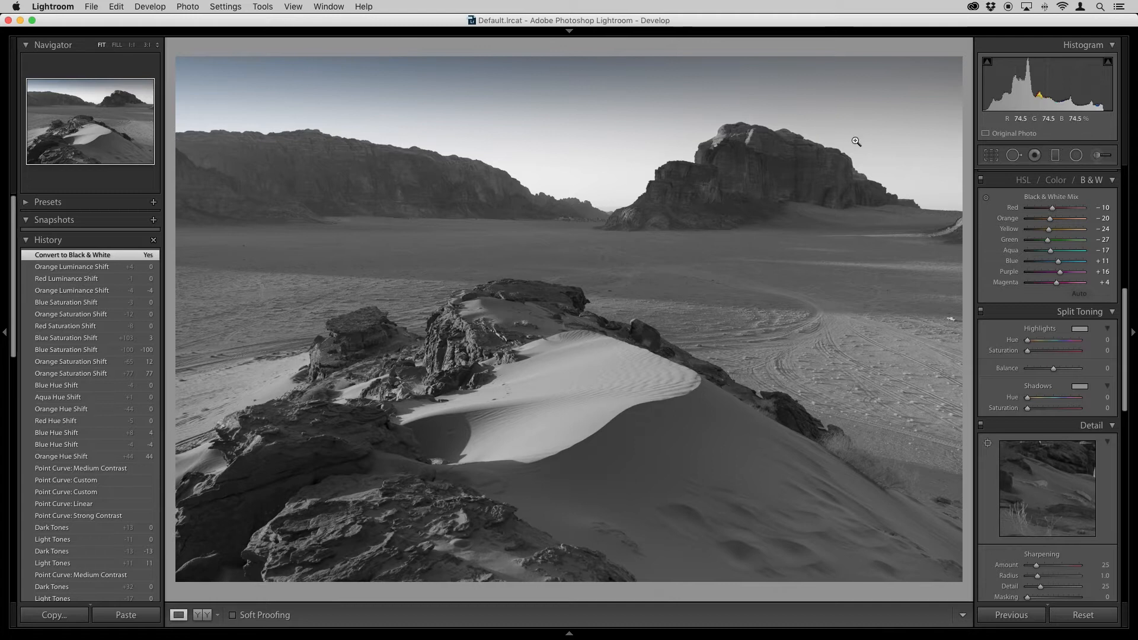
pyautogui.click(1056, 156)
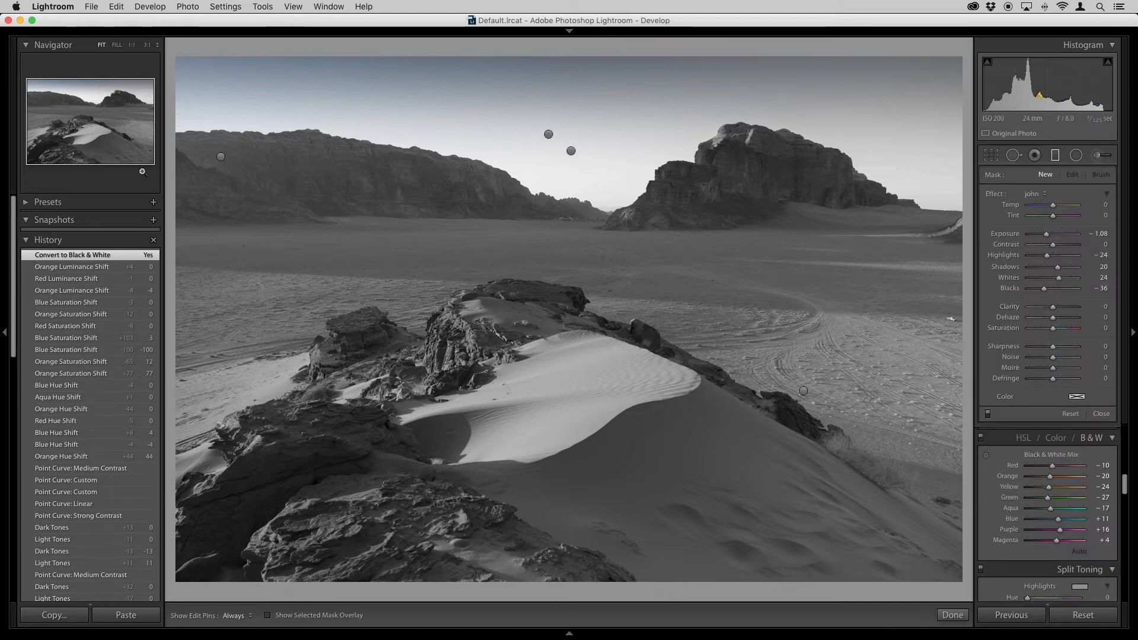
pyautogui.click(221, 157)
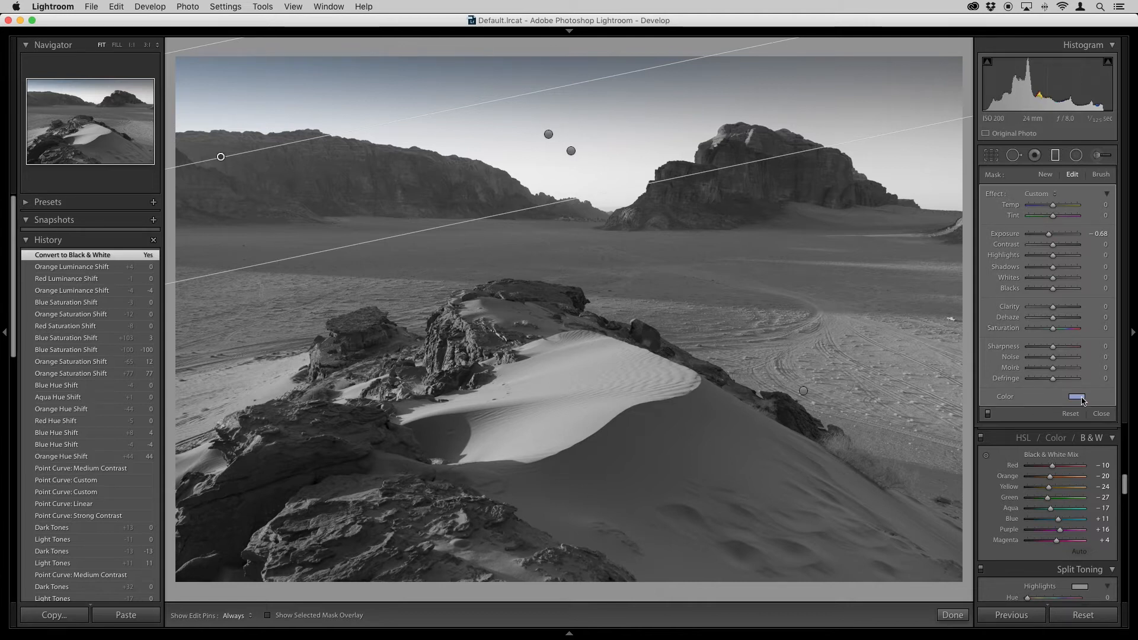
pyautogui.click(1077, 398)
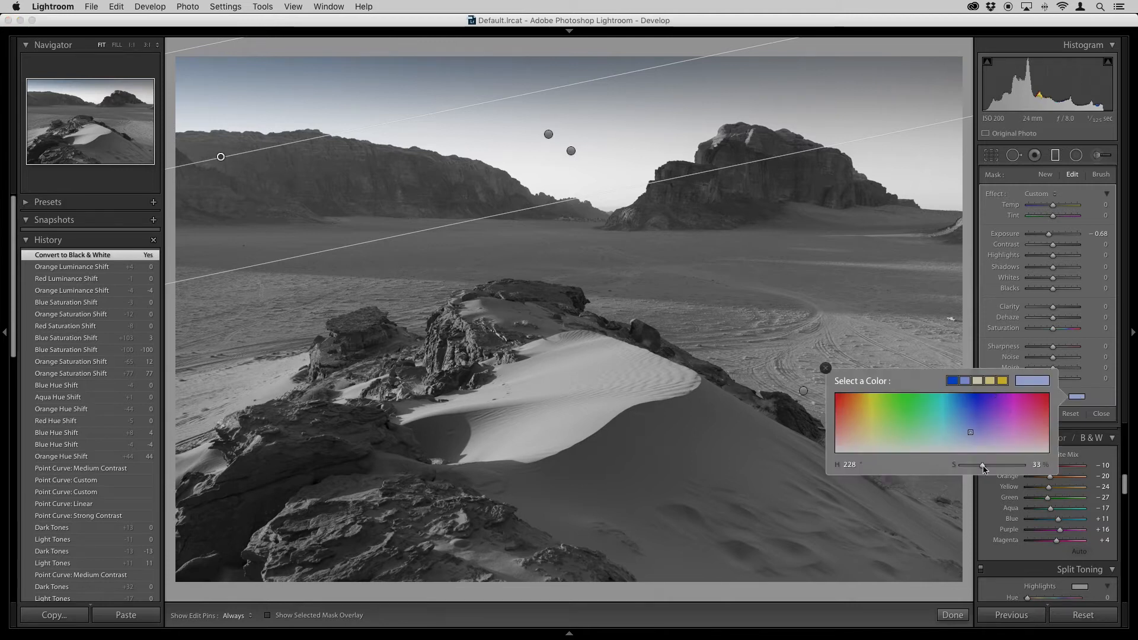
pyautogui.moveTo(984, 469); pyautogui.dragTo(959, 468)
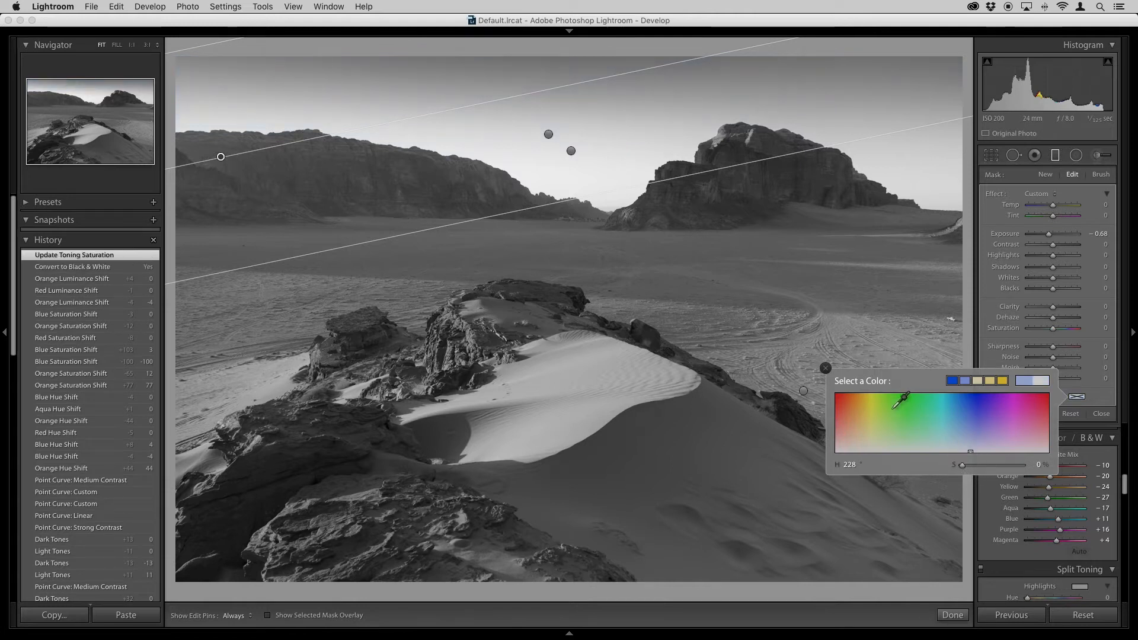
pyautogui.click(826, 369)
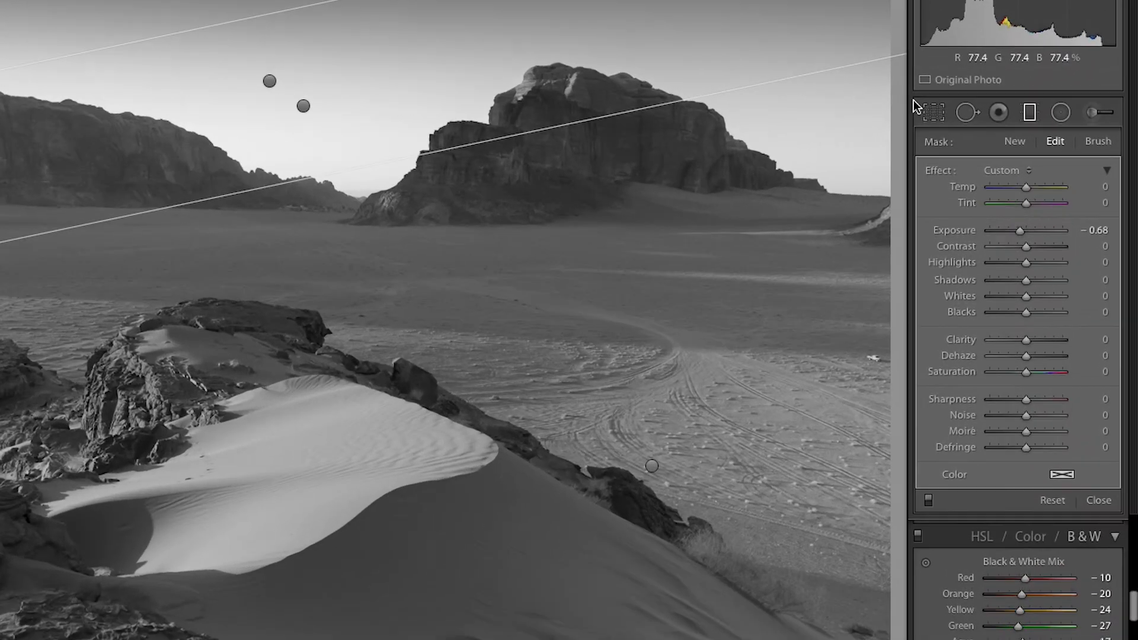
pyautogui.click(1029, 114)
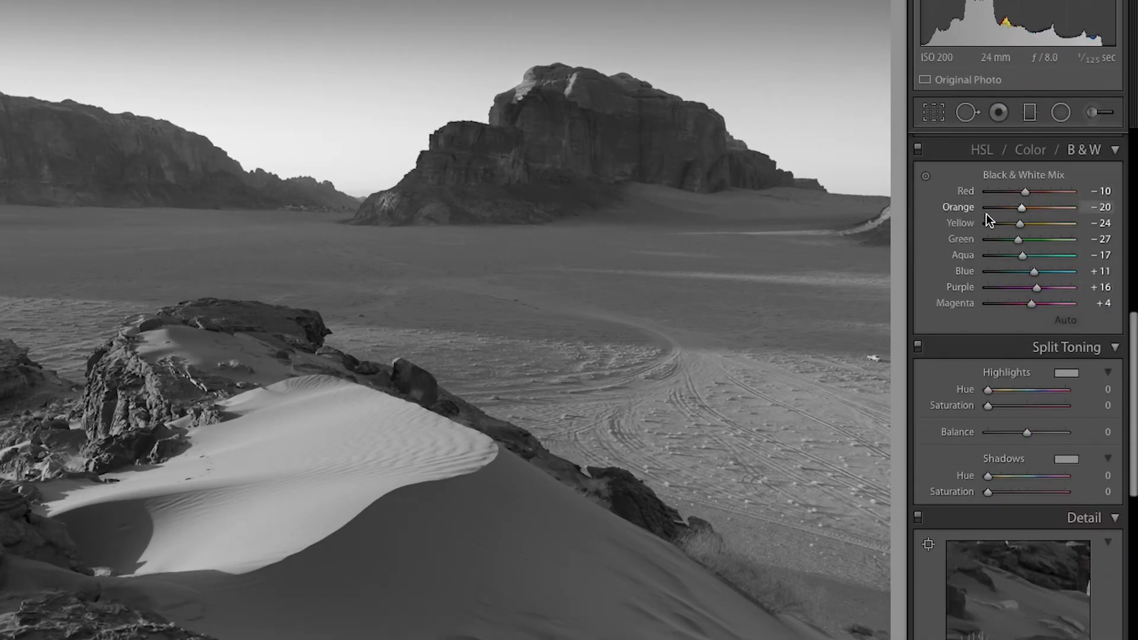
# Set Blue to -46 and Magenta to +12 in the Black & White Mix.
pyautogui.scroll(1, 924, 230)
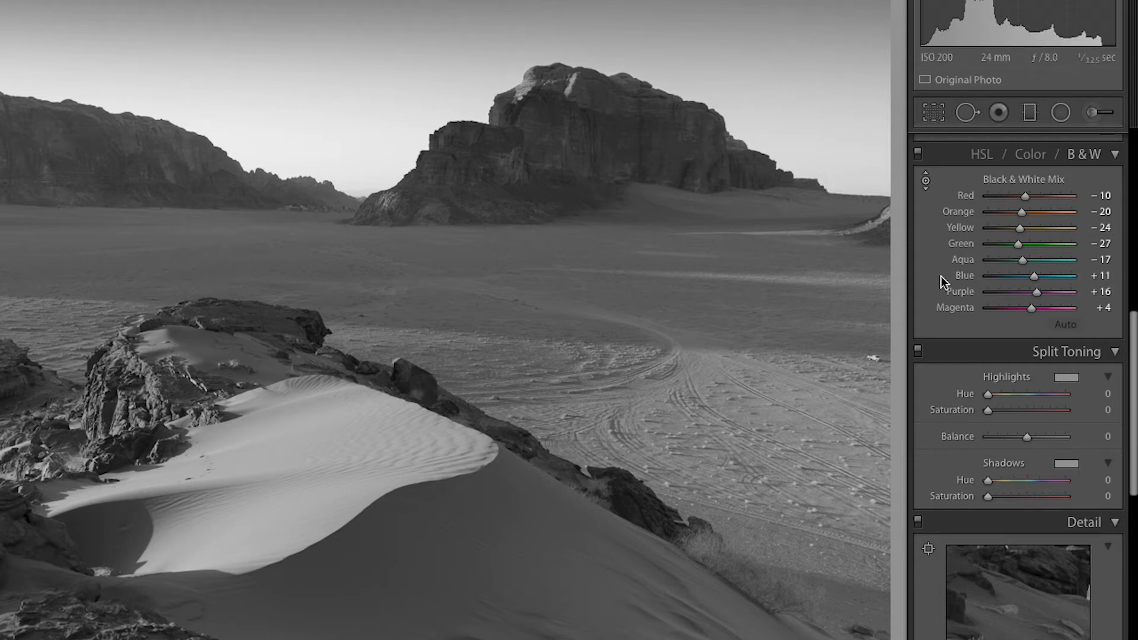
pyautogui.moveTo(1037, 279)
pyautogui.mouseDown()
pyautogui.moveTo(1049, 280)
pyautogui.moveTo(1007, 279)
pyautogui.moveTo(1032, 285)
pyautogui.mouseUp()
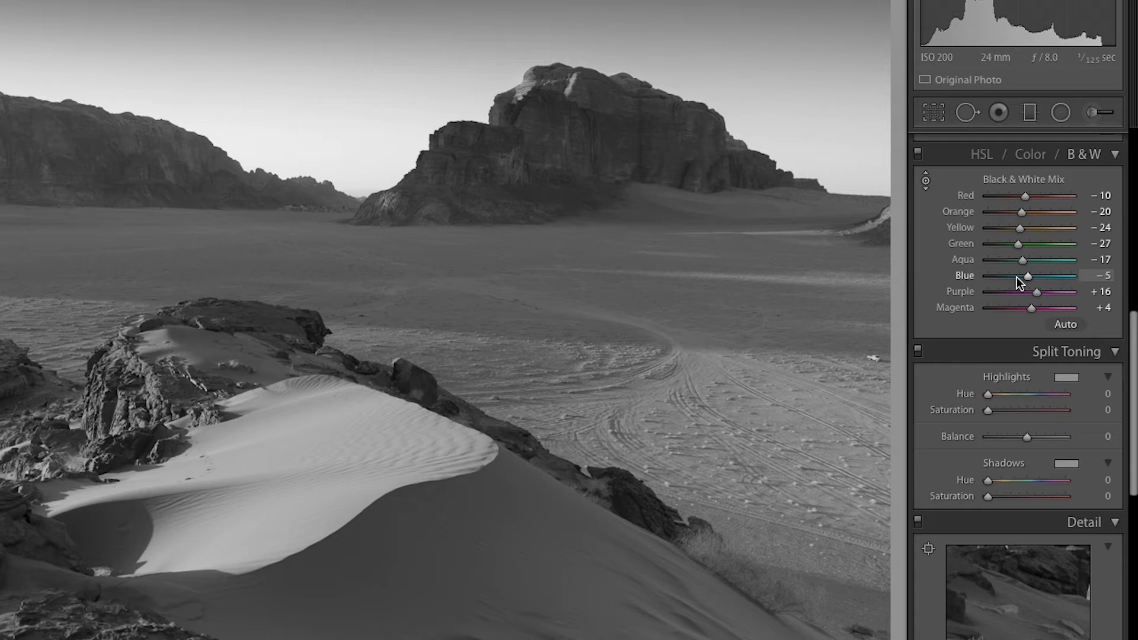
pyautogui.moveTo(1019, 282); pyautogui.dragTo(1012, 280)
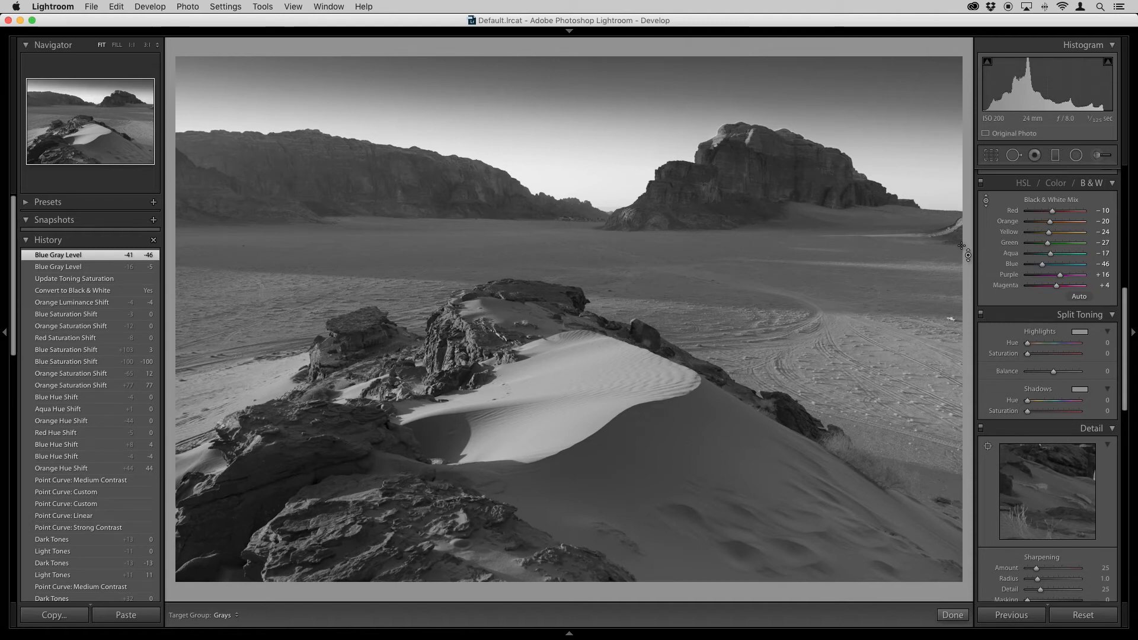
pyautogui.moveTo(1045, 289)
pyautogui.mouseDown()
pyautogui.moveTo(1024, 294)
pyautogui.moveTo(1072, 293)
pyautogui.moveTo(1040, 294)
pyautogui.moveTo(1061, 293)
pyautogui.mouseUp()
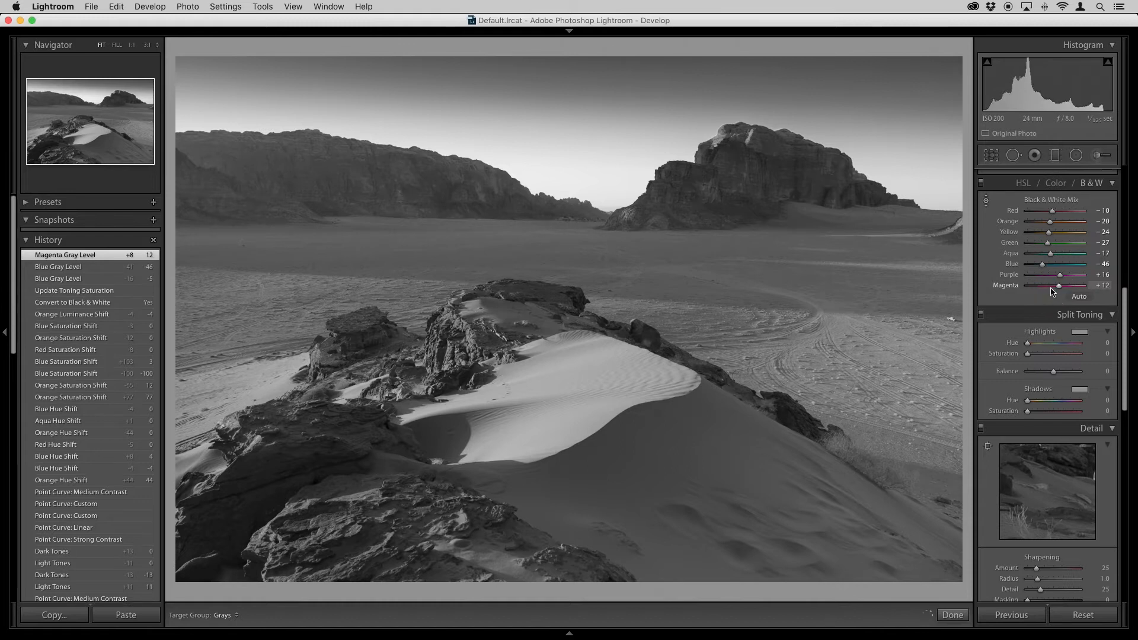
# Adjust the gray levels of the rocks and sand by targeted adjustment to Purple -28, Magenta +10, Red -5 and Orange -14.
pyautogui.click(987, 202)
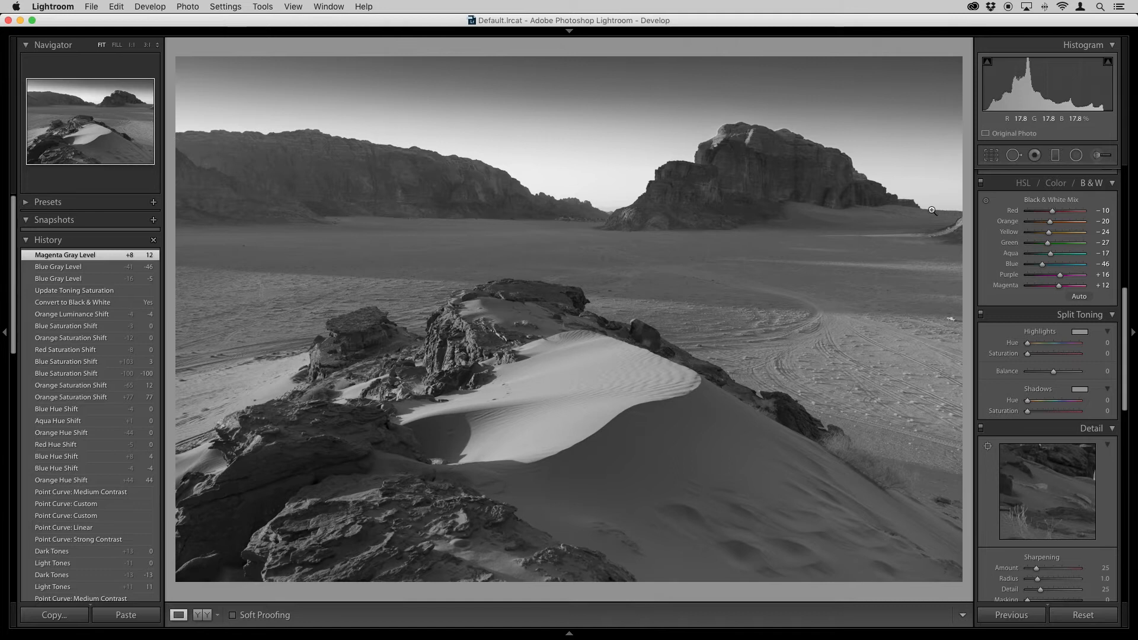
pyautogui.click(987, 202)
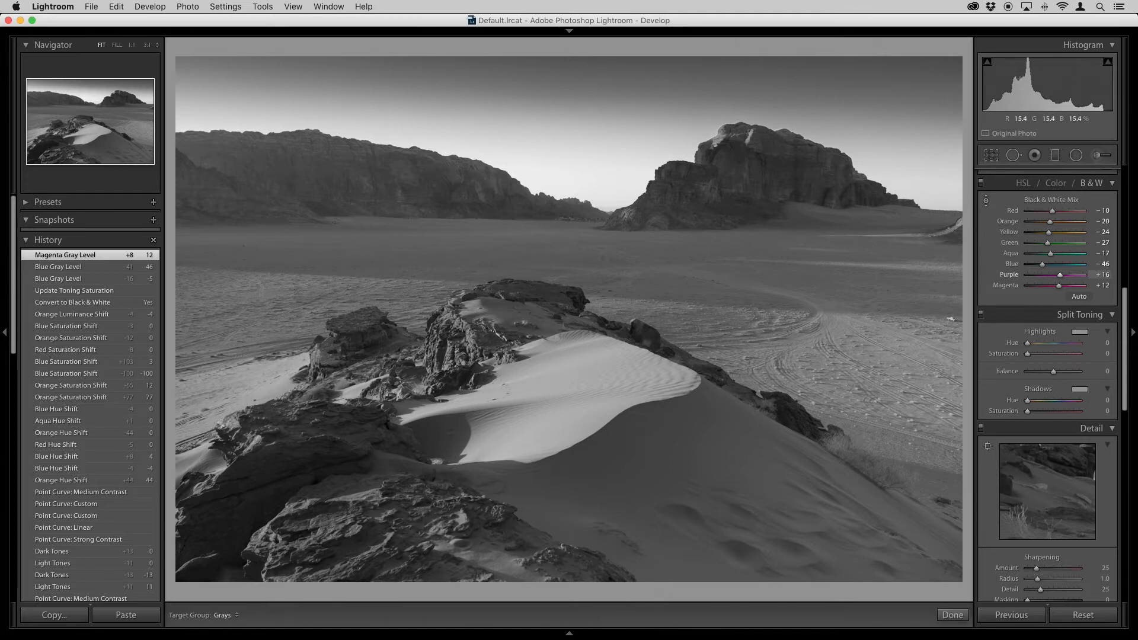
pyautogui.moveTo(332, 450); pyautogui.dragTo(332, 459)
pyautogui.moveTo(658, 281); pyautogui.dragTo(658, 275)
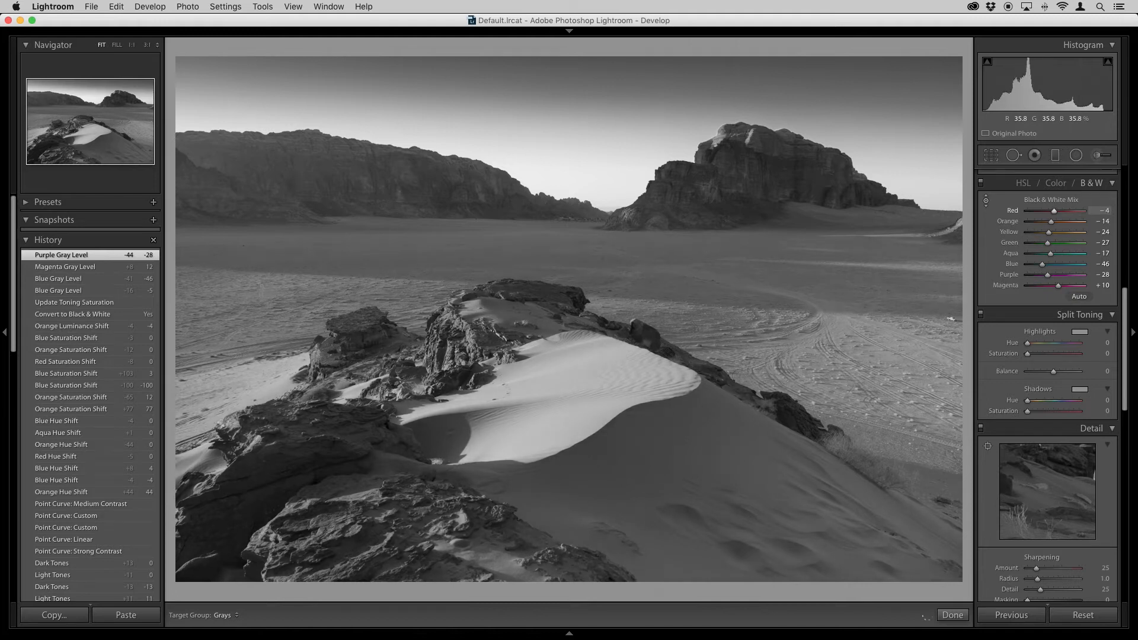
pyautogui.moveTo(599, 362); pyautogui.dragTo(598, 353)
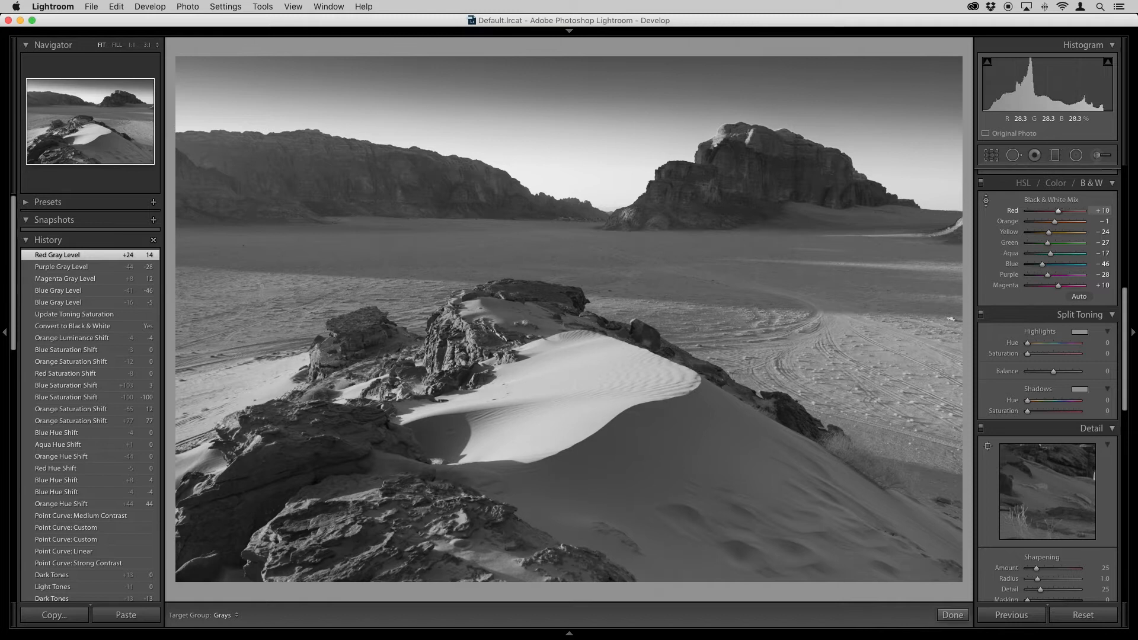
pyautogui.moveTo(667, 449); pyautogui.dragTo(667, 453)
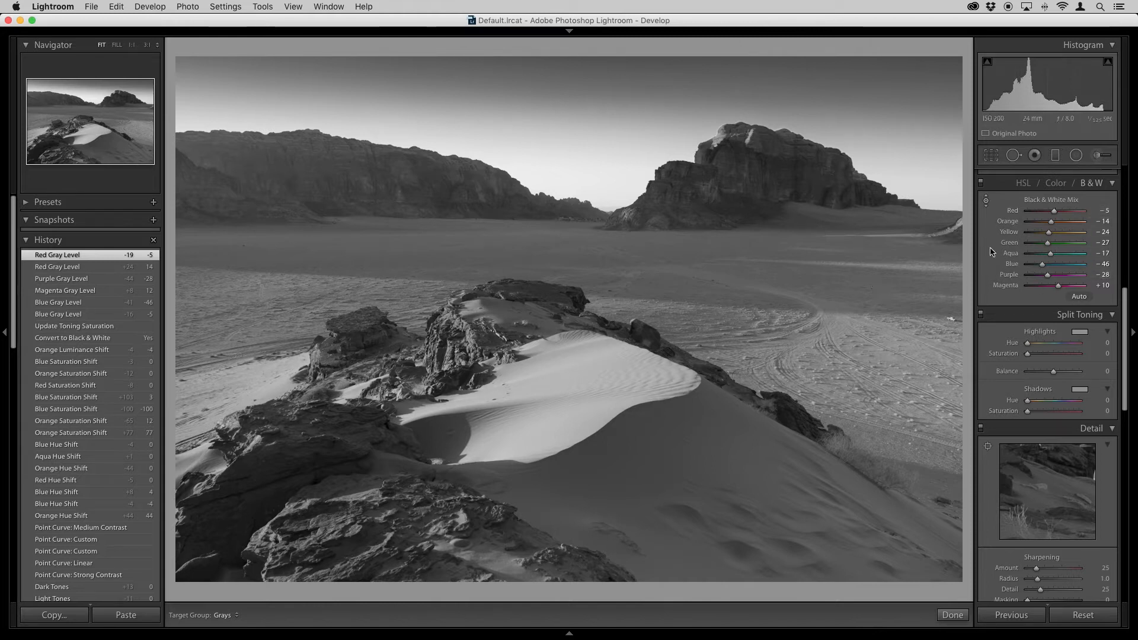
# Compare the desert photo with and without the Black & White Mix adjustments, leaving the mix enabled.
pyautogui.click(981, 184)
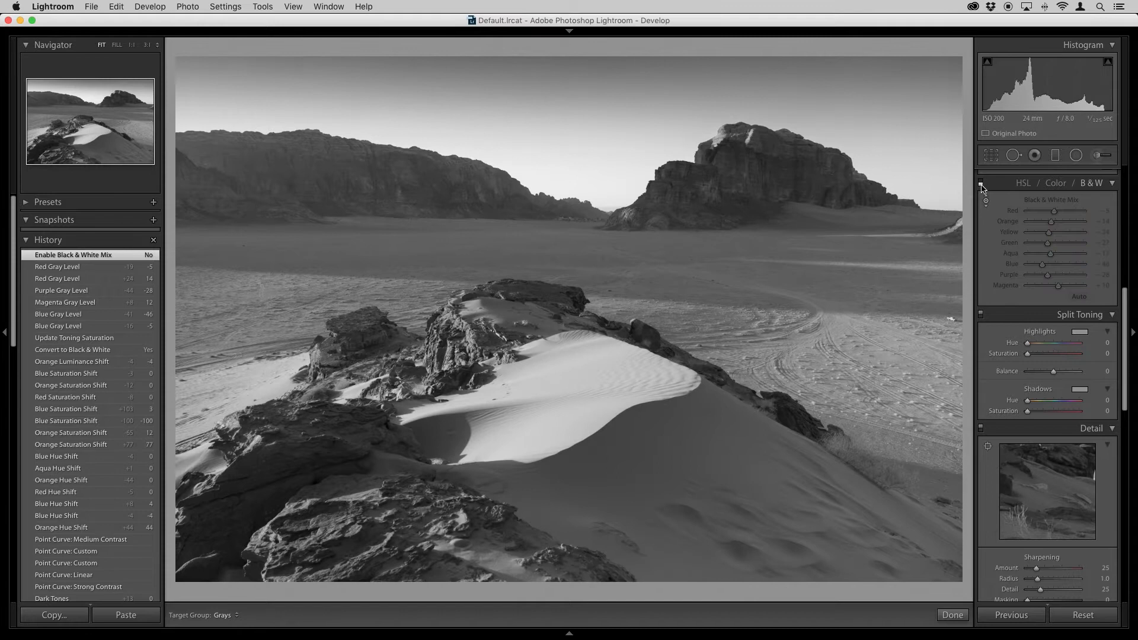
pyautogui.click(982, 186)
pyautogui.click(982, 184)
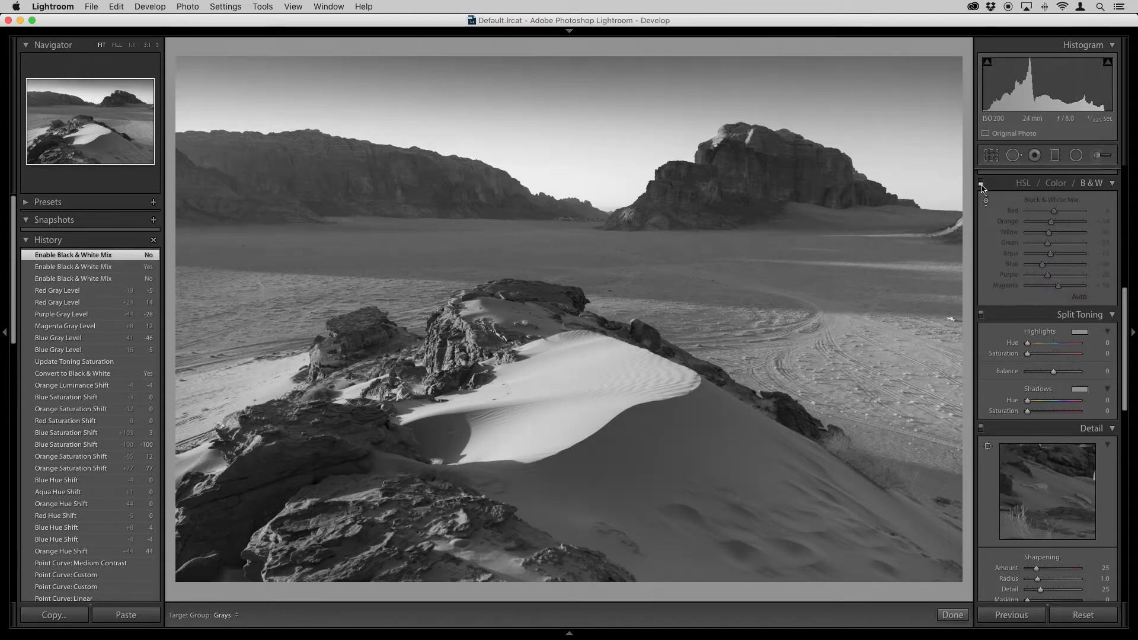
pyautogui.click(982, 186)
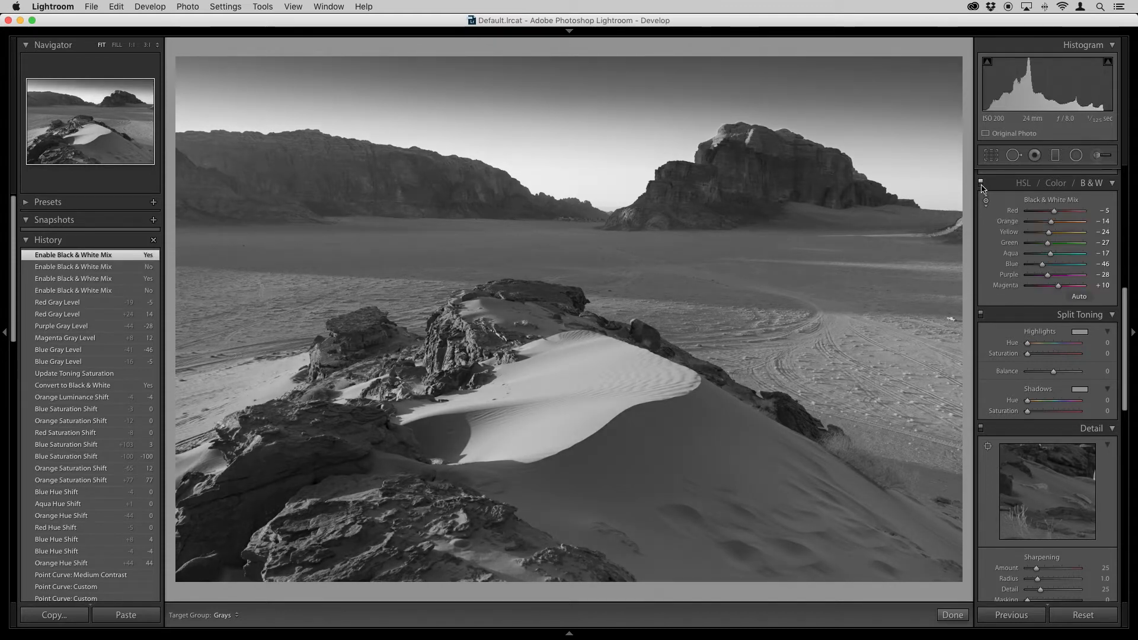
pyautogui.click(982, 185)
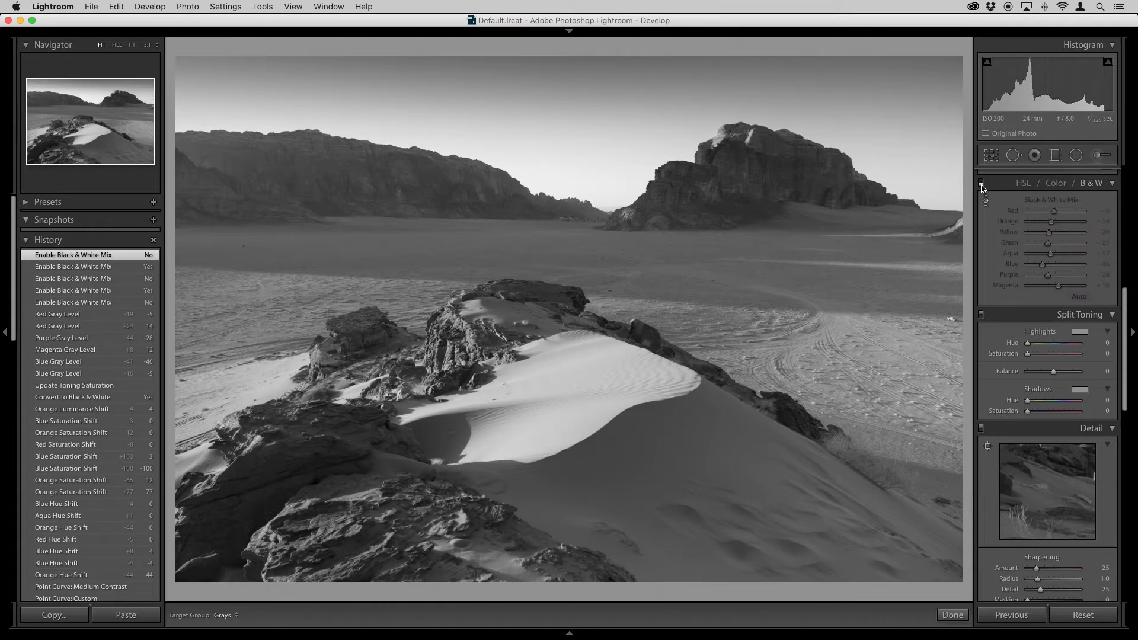
pyautogui.click(982, 186)
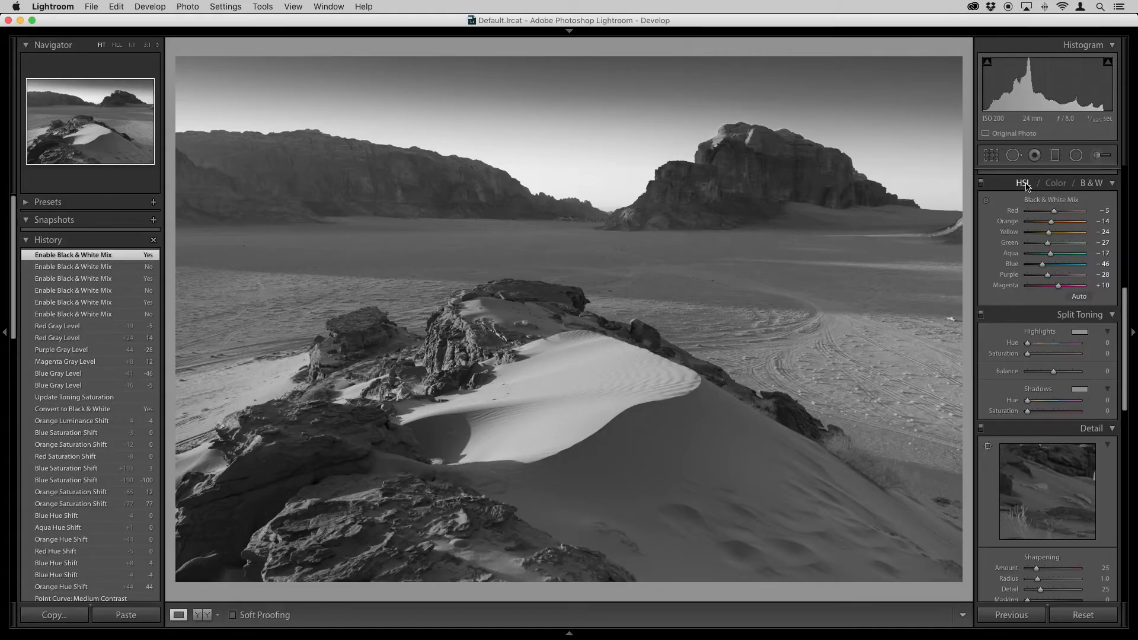
# Compare the color and black-and-white treatments of the desert photo, finishing with the photo back in color on the HSL layout.
pyautogui.click(1024, 184)
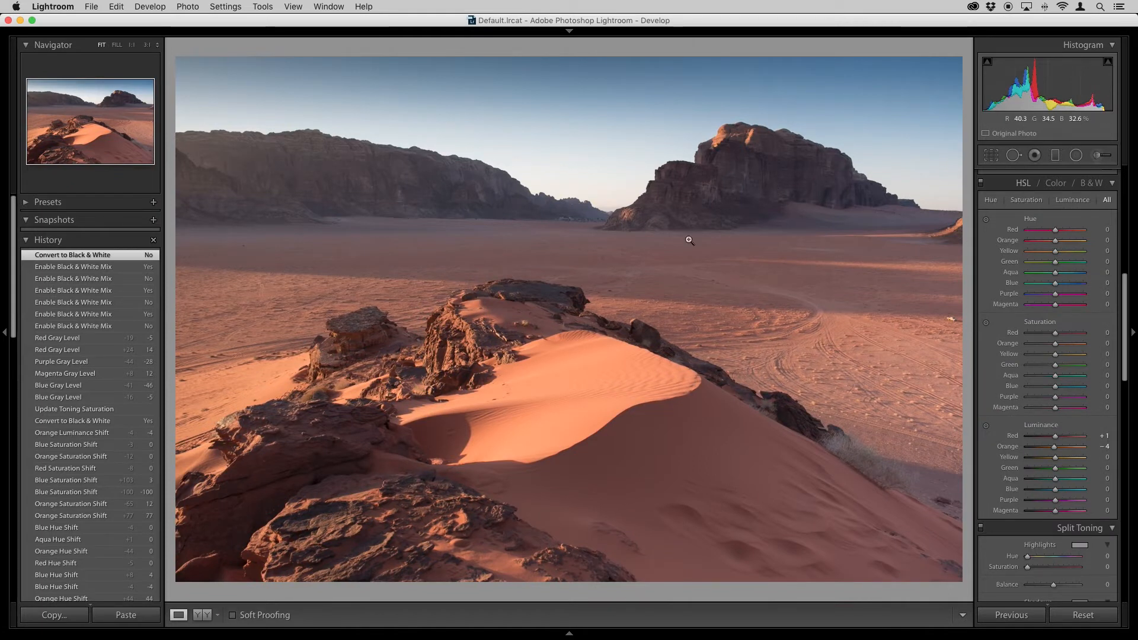
pyautogui.click(1094, 184)
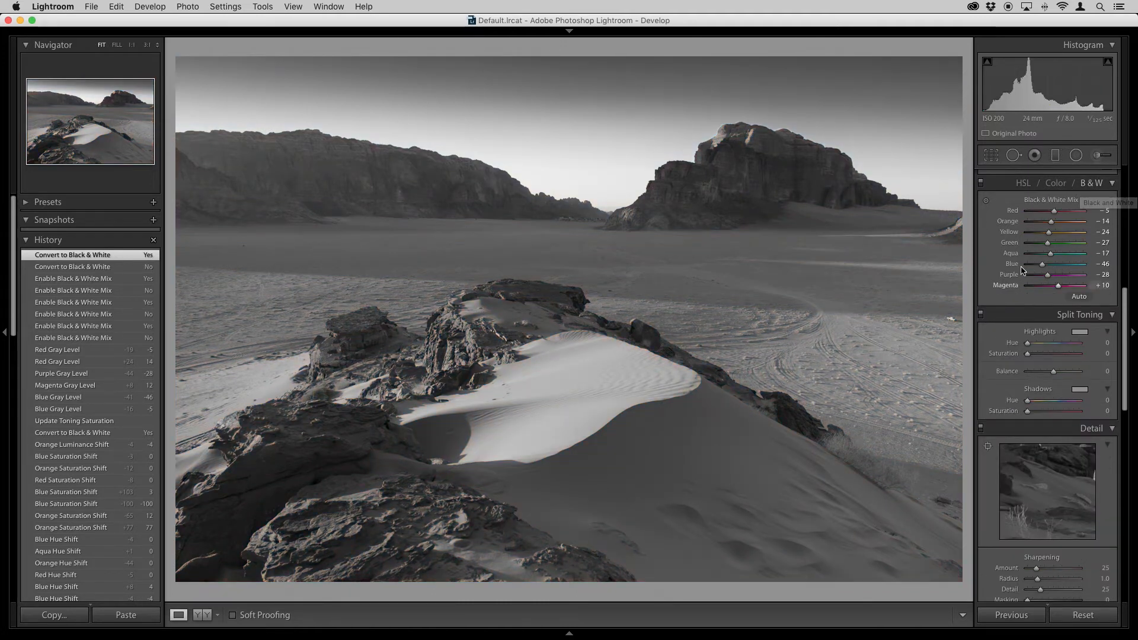
pyautogui.click(1024, 184)
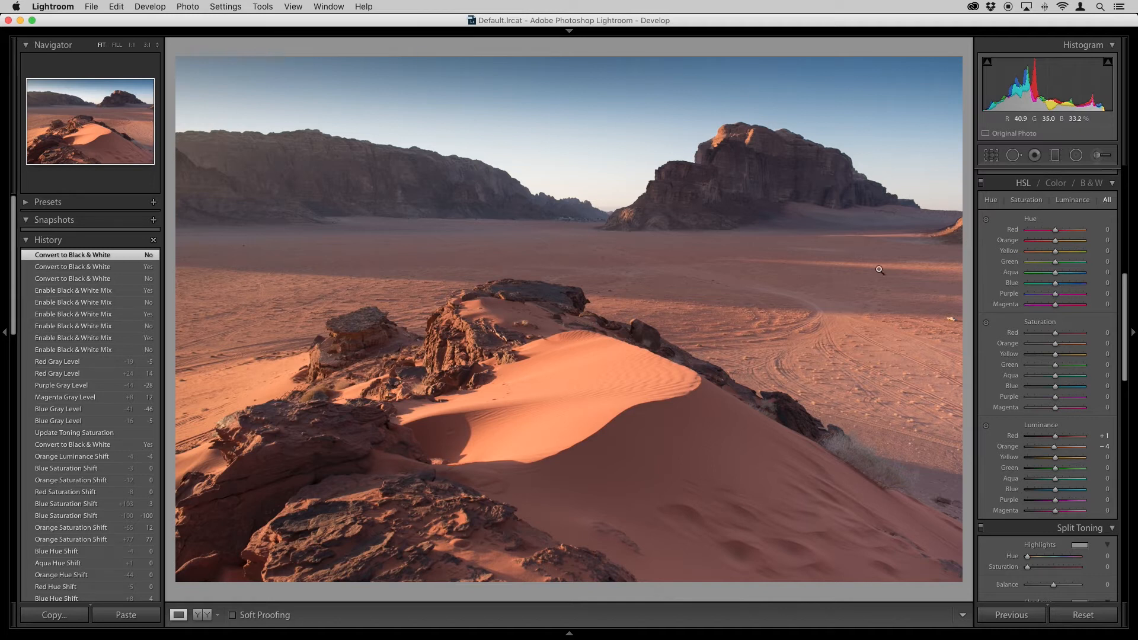
# Select the photo 20150528-Jordan Trip-0033 in the library grid.
pyautogui.scroll(-2, 994, 251)
pyautogui.scroll(-10, 995, 250)
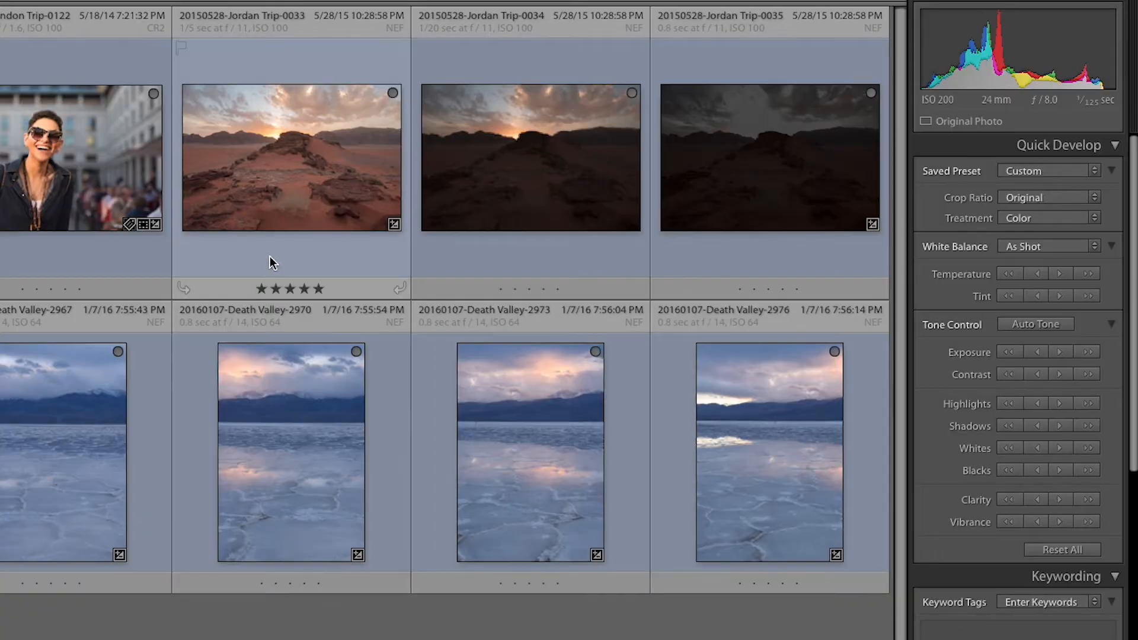
pyautogui.click(269, 257)
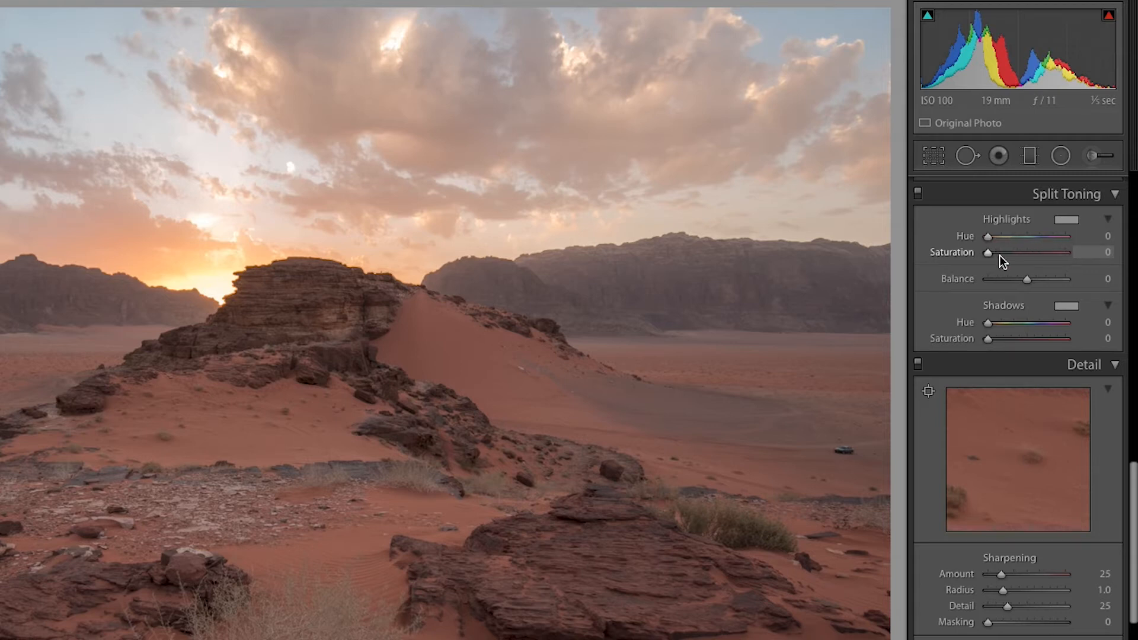
# Try a split-toning highlight Saturation of 66, set the highlight Hue to 55, and reset the highlight Saturation to 0.
pyautogui.click(1039, 254)
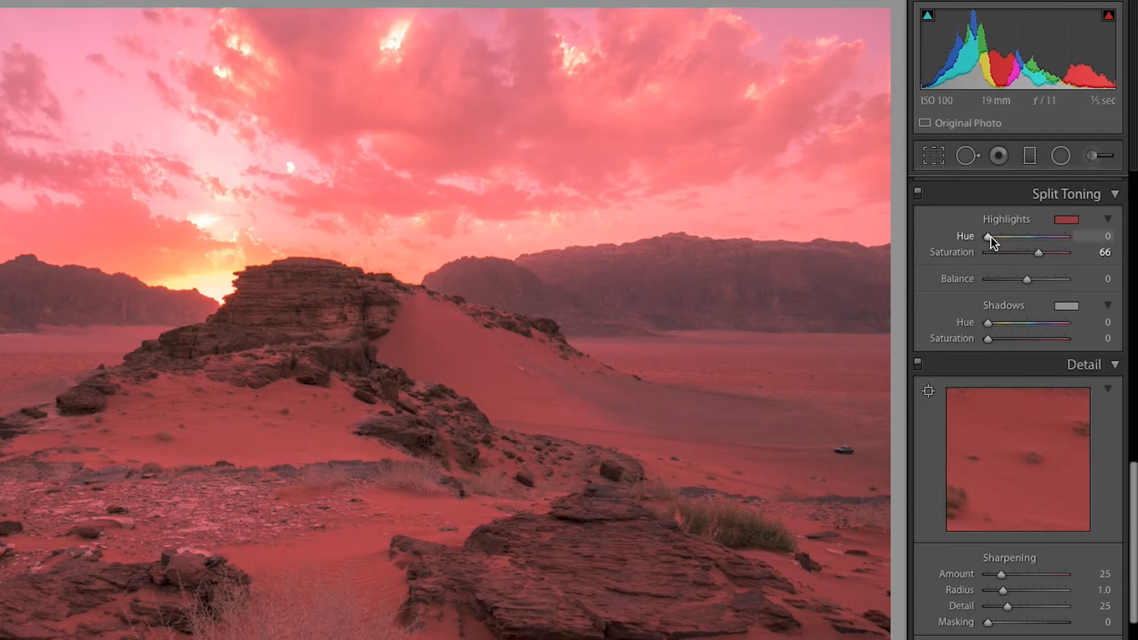
pyautogui.moveTo(991, 236)
pyautogui.mouseDown()
pyautogui.moveTo(1065, 240)
pyautogui.moveTo(1002, 238)
pyautogui.mouseUp()
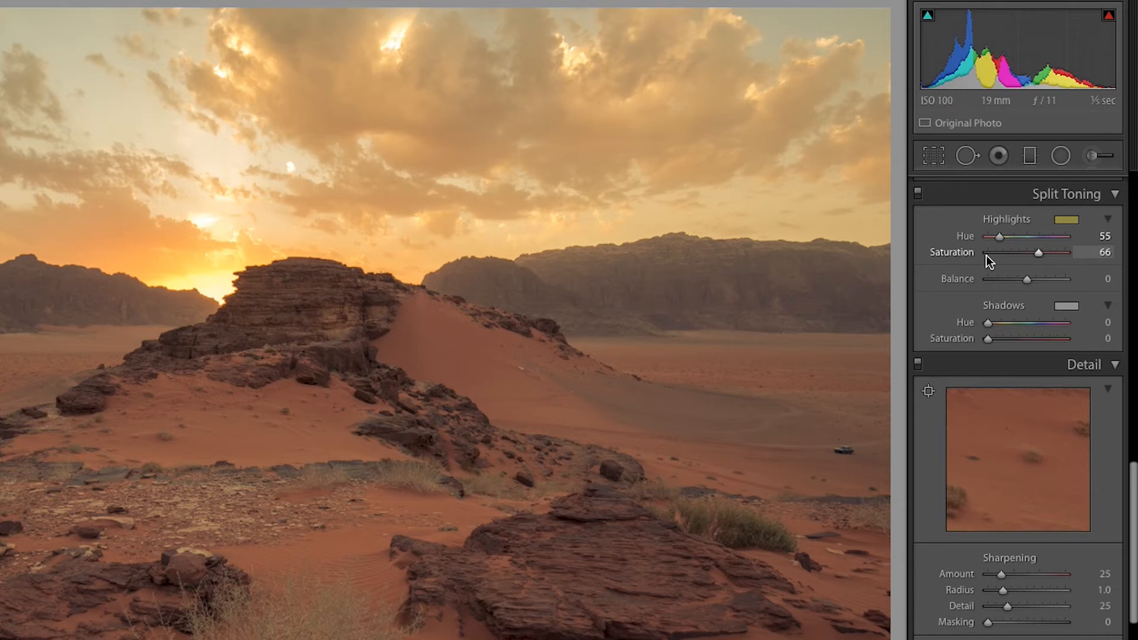
pyautogui.click(987, 255)
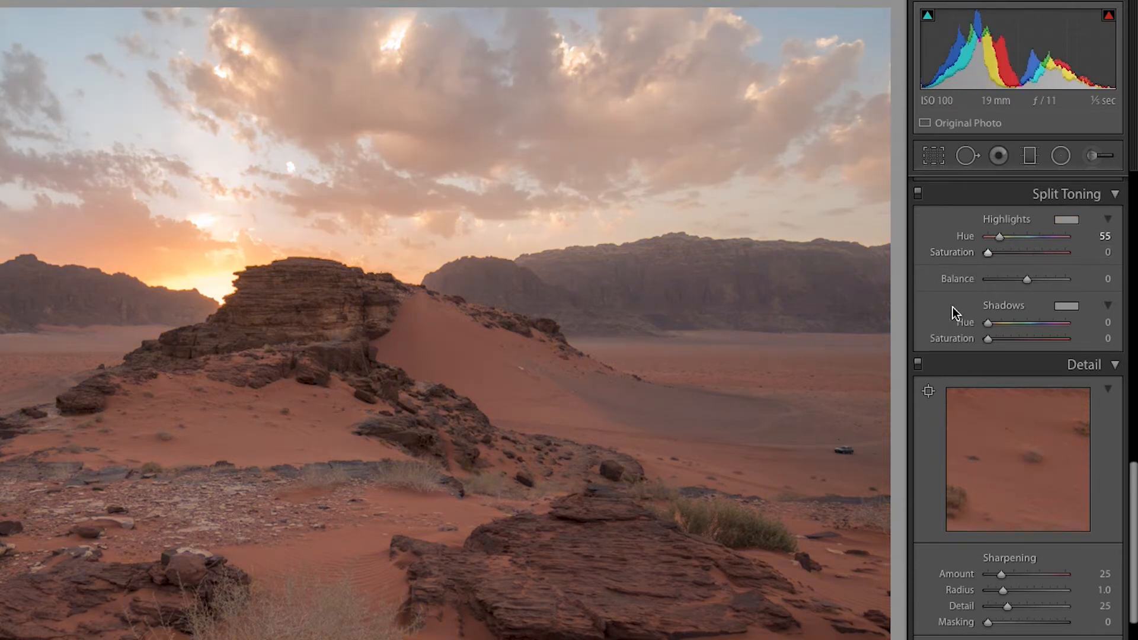
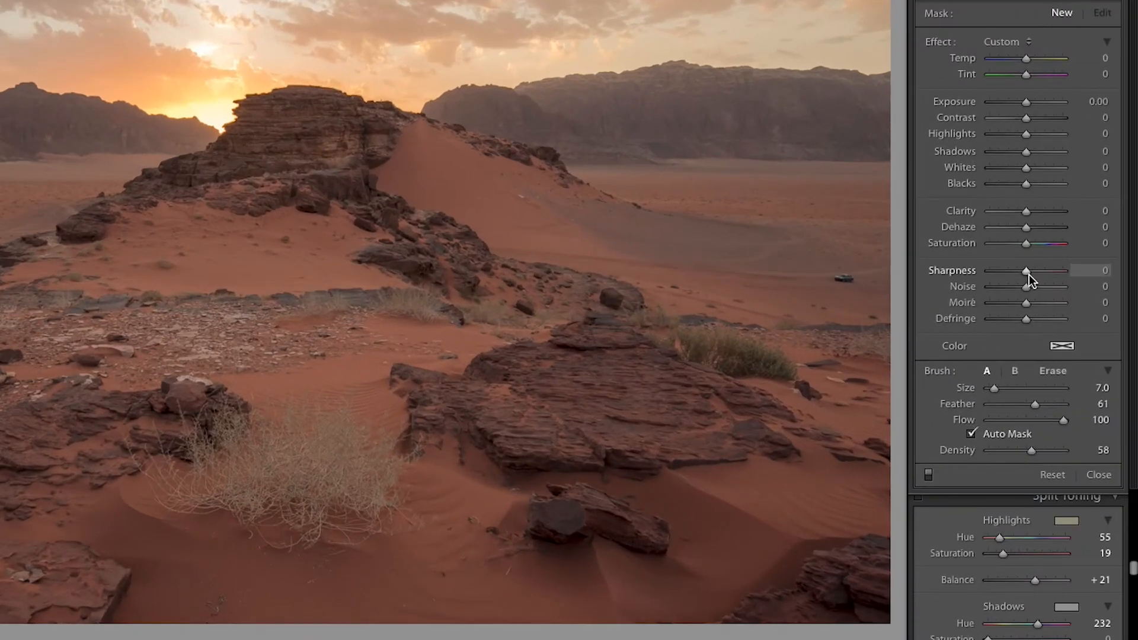
pyautogui.moveTo(1055, 349); pyautogui.dragTo(1065, 350)
pyautogui.moveTo(1043, 275); pyautogui.dragTo(1031, 277)
pyautogui.moveTo(1030, 275)
pyautogui.mouseDown()
pyautogui.moveTo(1009, 278)
pyautogui.moveTo(1029, 272)
pyautogui.mouseUp()
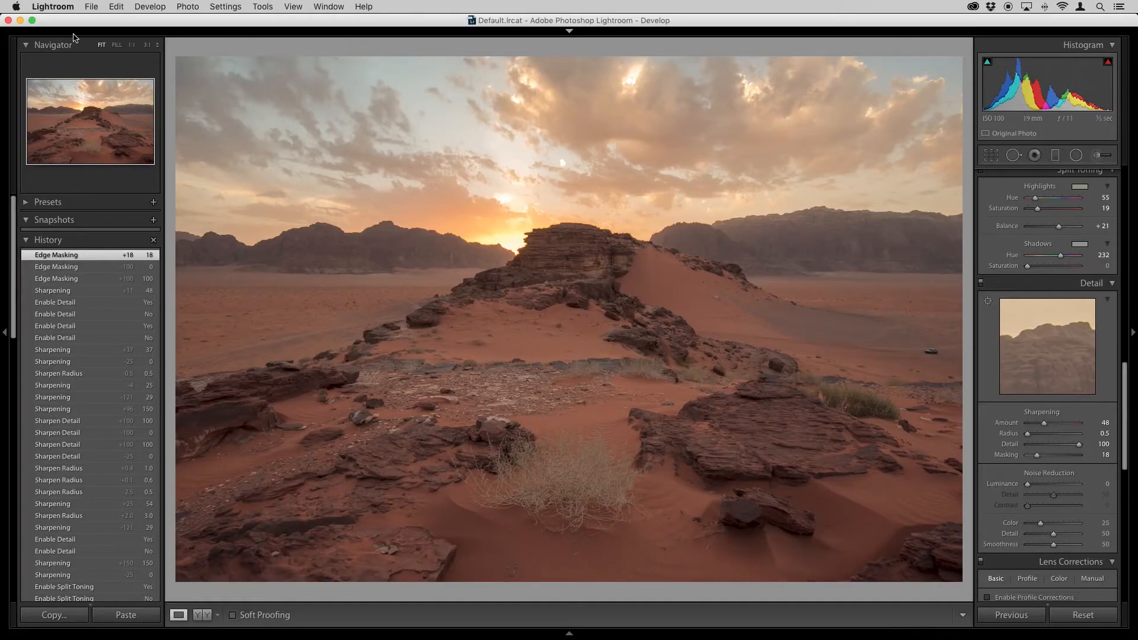
# Open the export settings for the desert sunset photo and go to the image sizing and output sharpening options.
pyautogui.click(97, 7)
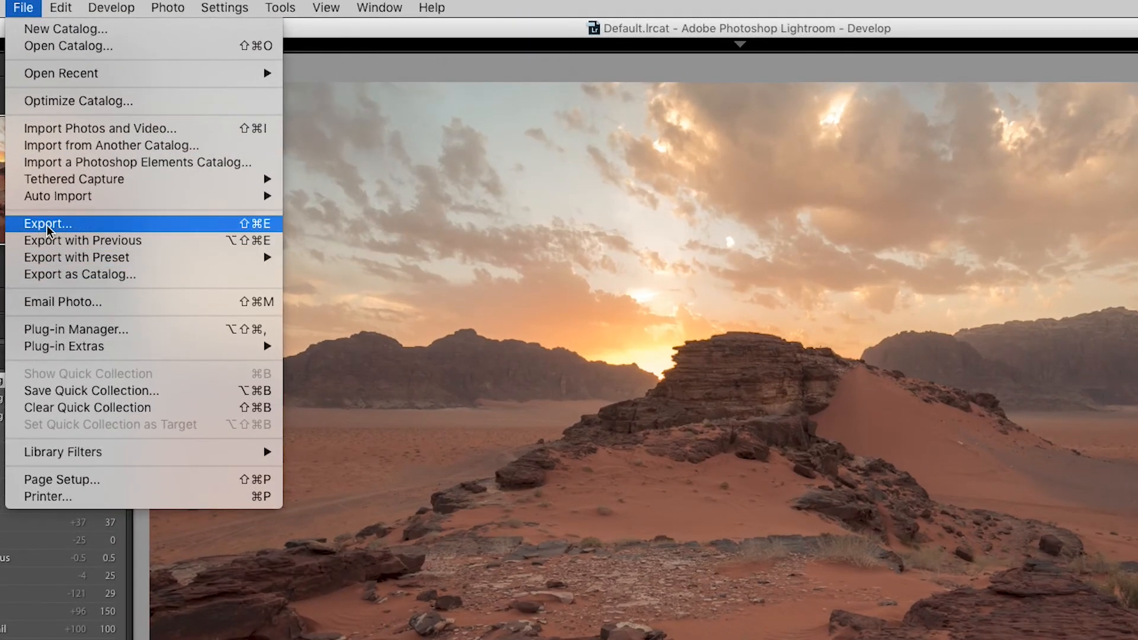
pyautogui.click(47, 211)
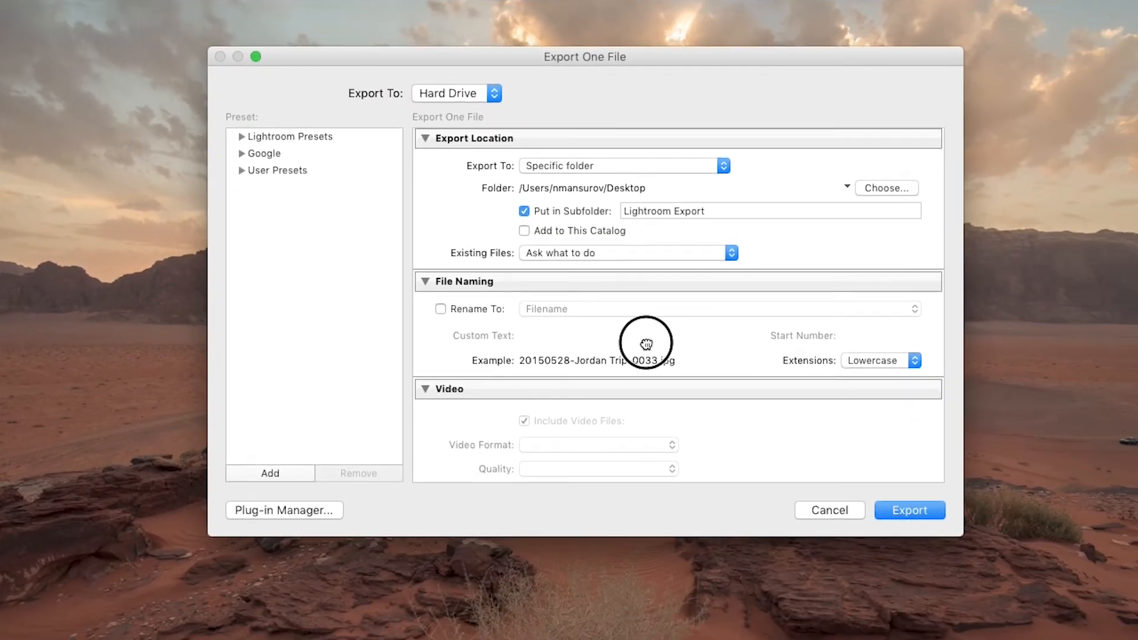
pyautogui.moveTo(733, 388); pyautogui.dragTo(736, 285)
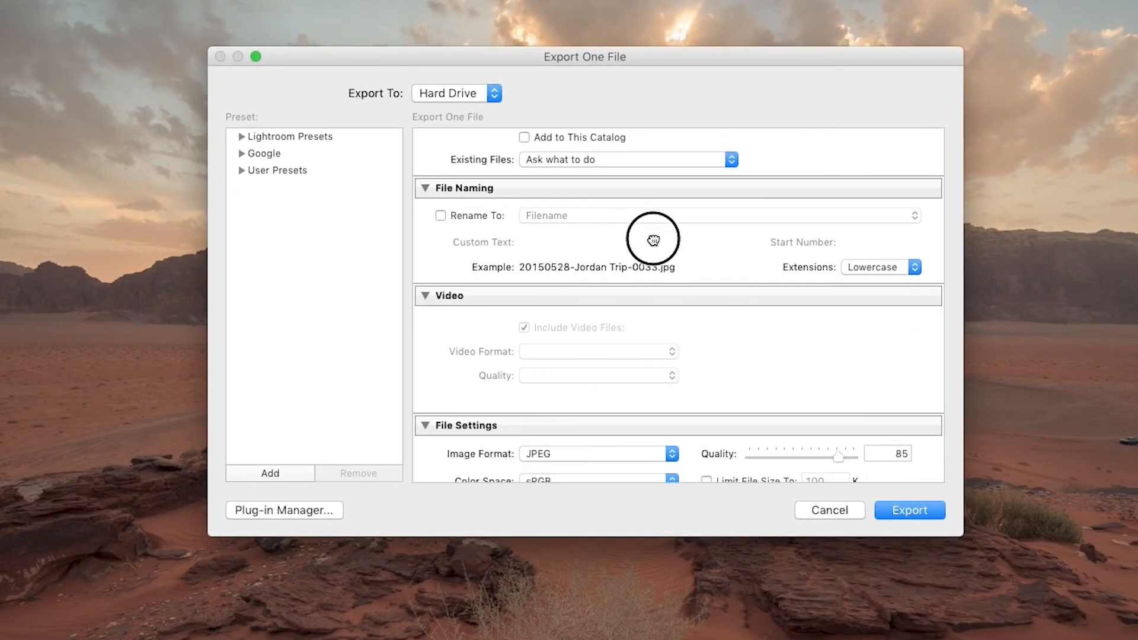
pyautogui.moveTo(653, 241); pyautogui.dragTo(661, 81)
pyautogui.moveTo(610, 241); pyautogui.dragTo(635, 97)
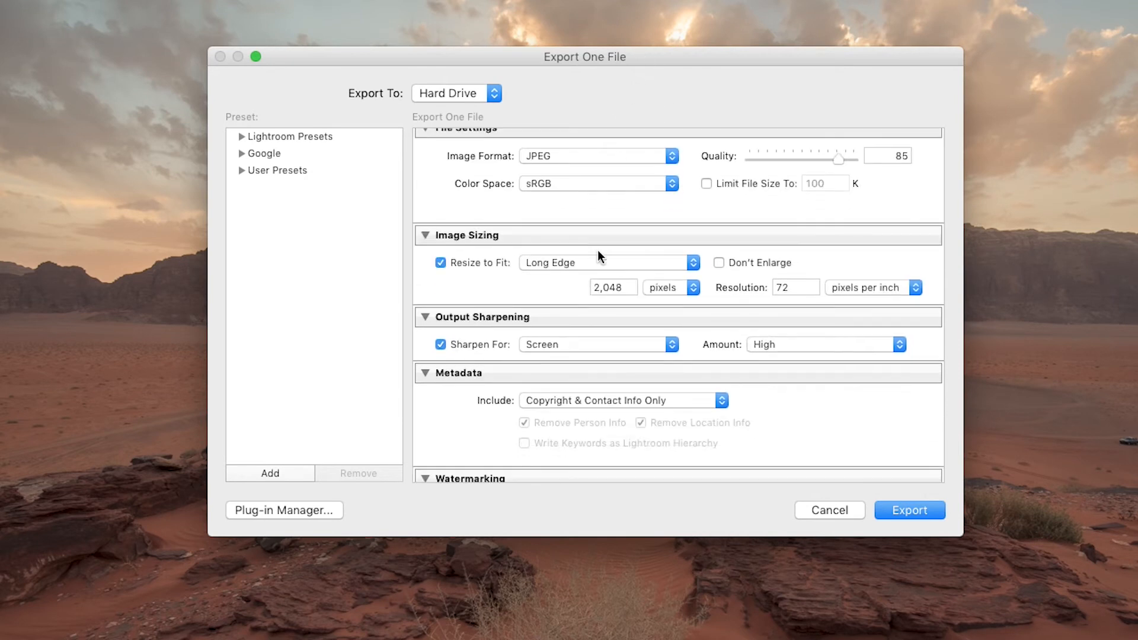
pyautogui.click(562, 406)
pyautogui.click(569, 315)
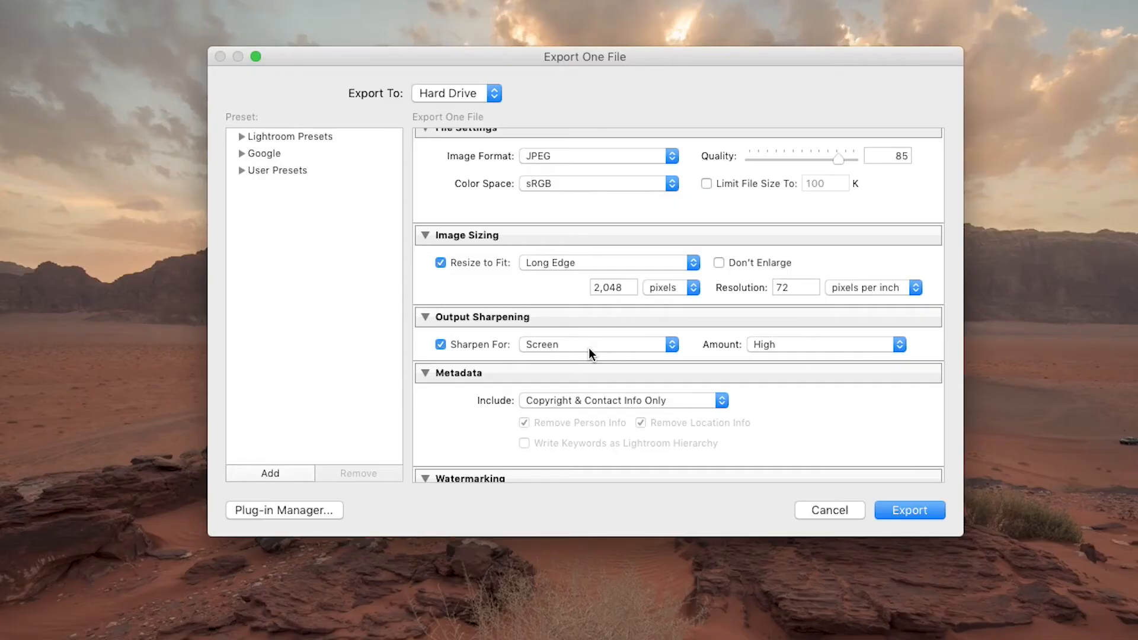
# Look through the output sharpening choices for the target medium and the sharpening amount.
pyautogui.click(589, 348)
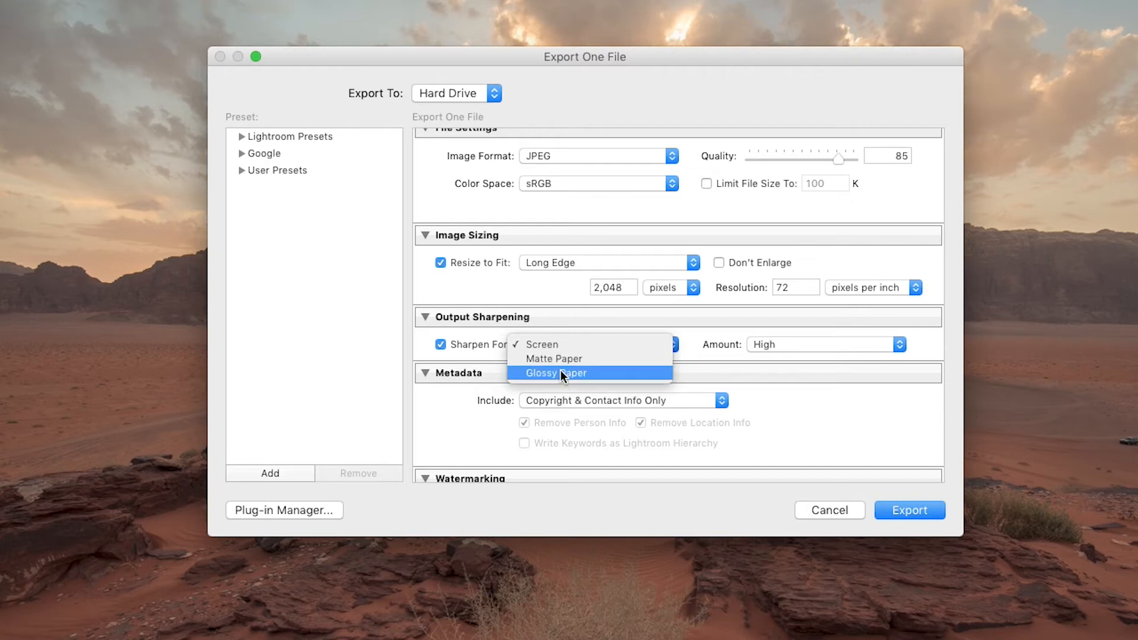
pyautogui.click(777, 347)
pyautogui.click(776, 346)
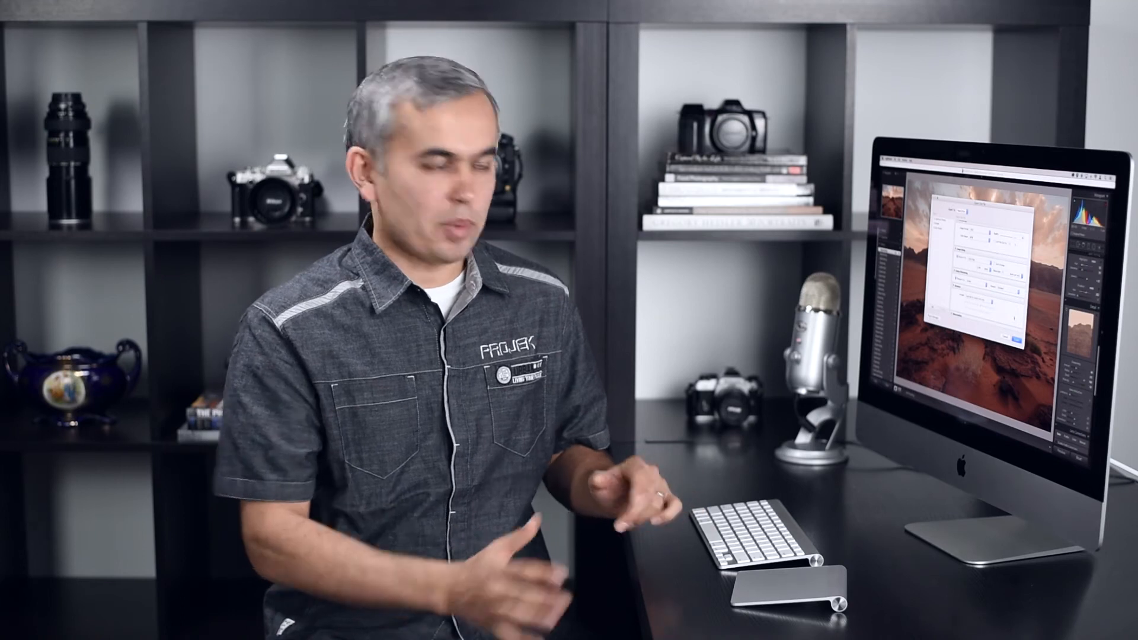
pyautogui.click(1005, 338)
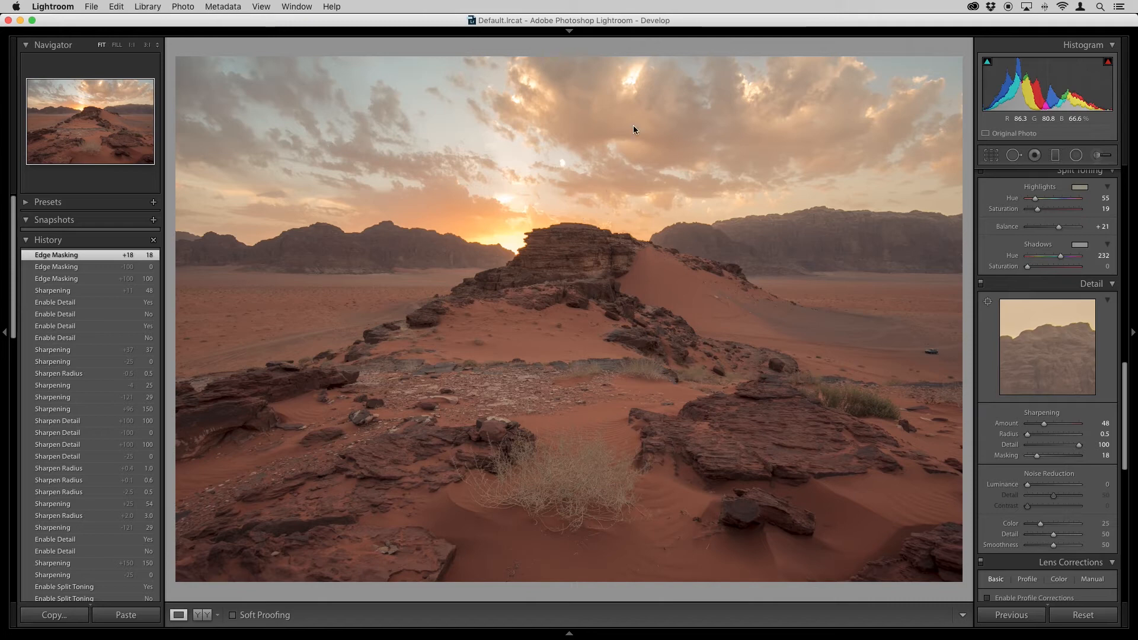
# Show the Photos folder in the library grid with the Metadata filter and set its keyword filter to all keywords.
pyautogui.press('g')
pyautogui.click(75, 291)
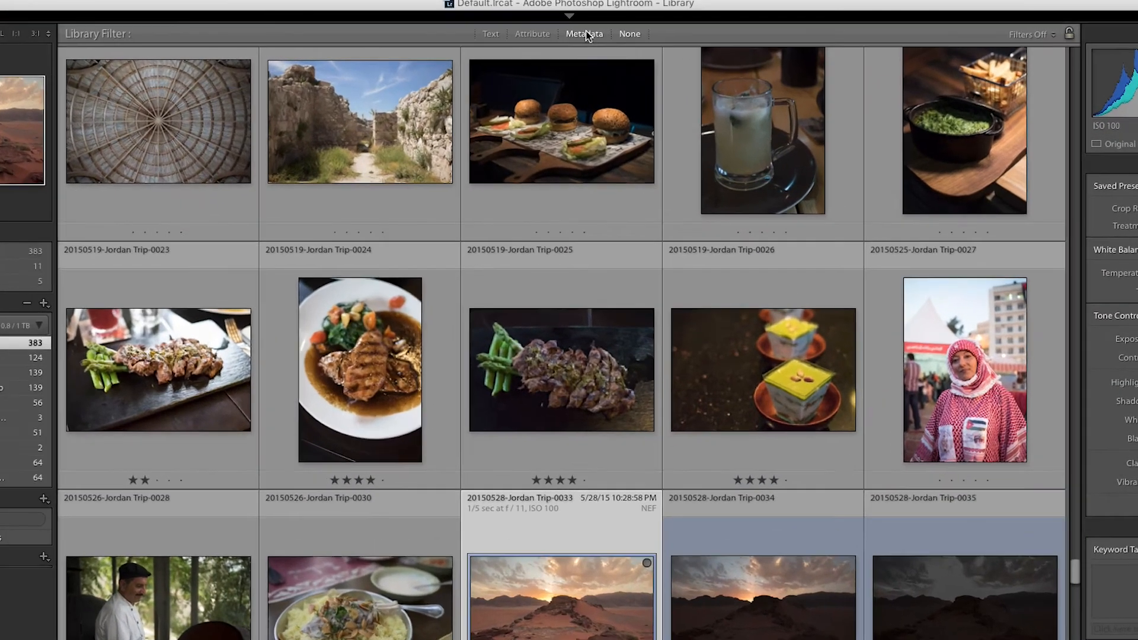
pyautogui.click(586, 34)
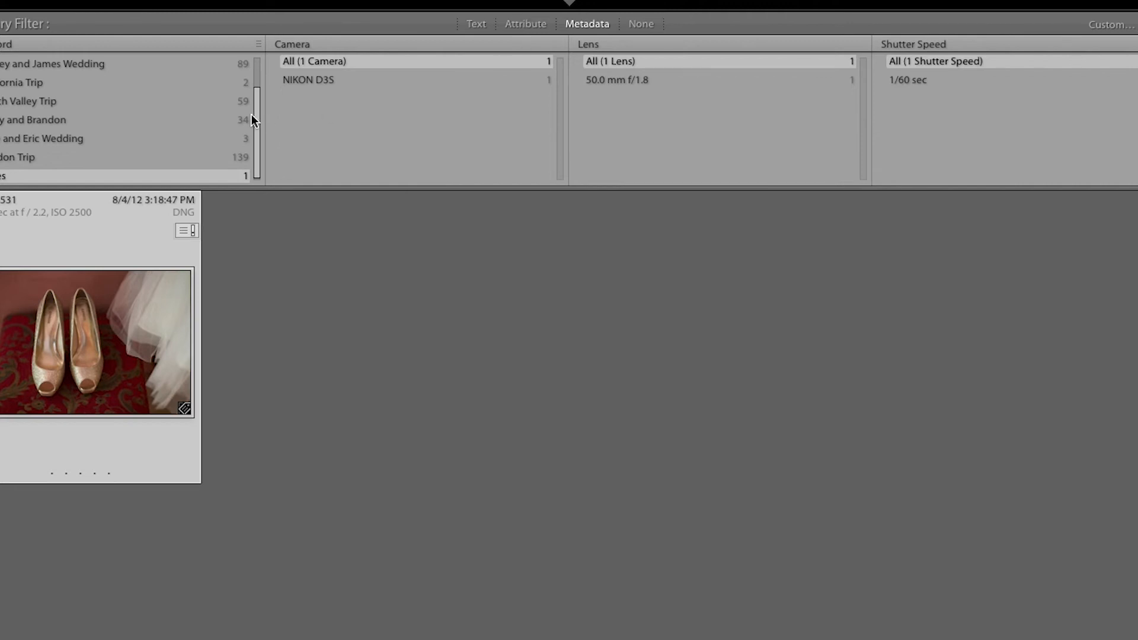
pyautogui.scroll(5, 218, 106)
pyautogui.click(89, 62)
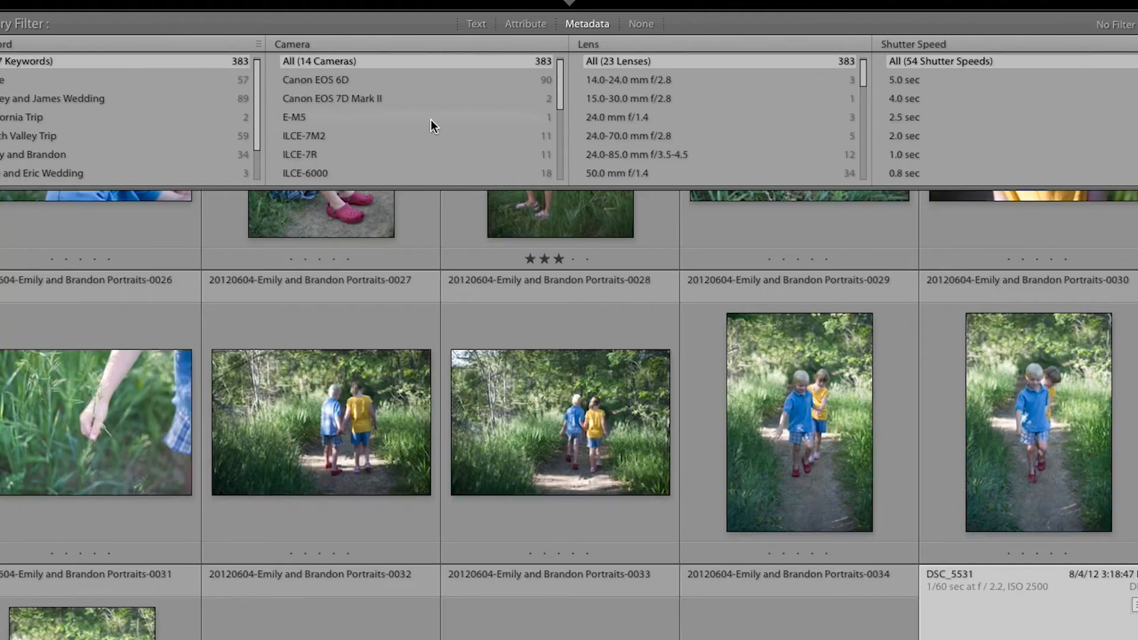
# Change the Shutter Speed filter column to ISO Speed and filter the photos by ISO 6400.
pyautogui.click(938, 45)
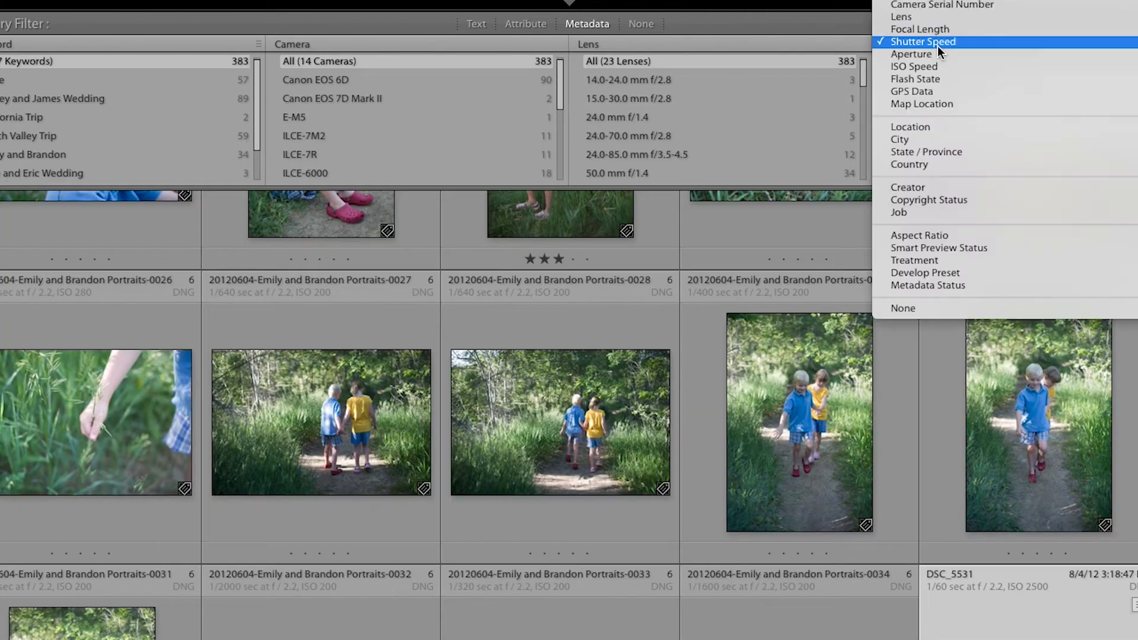
pyautogui.click(926, 66)
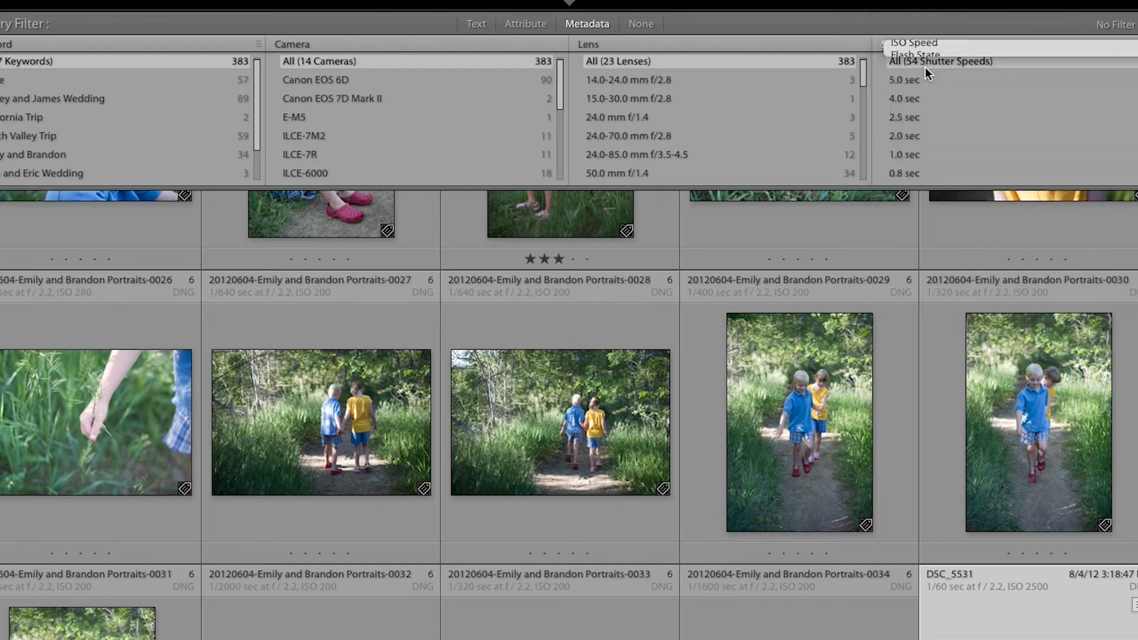
pyautogui.scroll(-5, 947, 137)
pyautogui.scroll(-3, 948, 141)
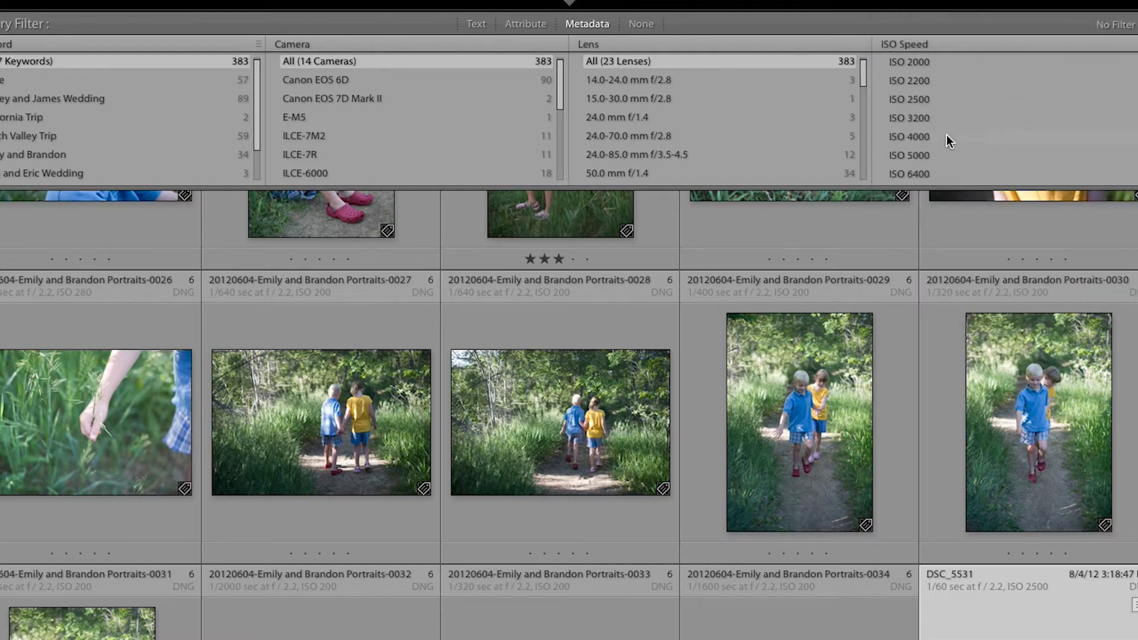
pyautogui.click(923, 177)
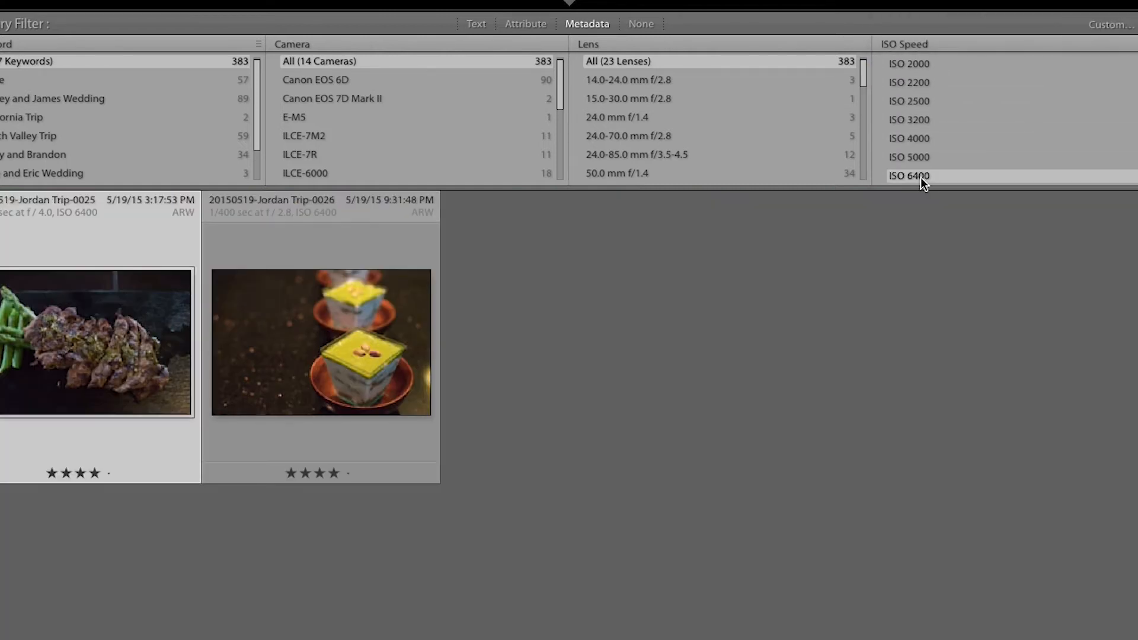
# Open the dessert photo 20150519-Jordan Trip-0026 for editing in the Develop module.
pyautogui.click(292, 389)
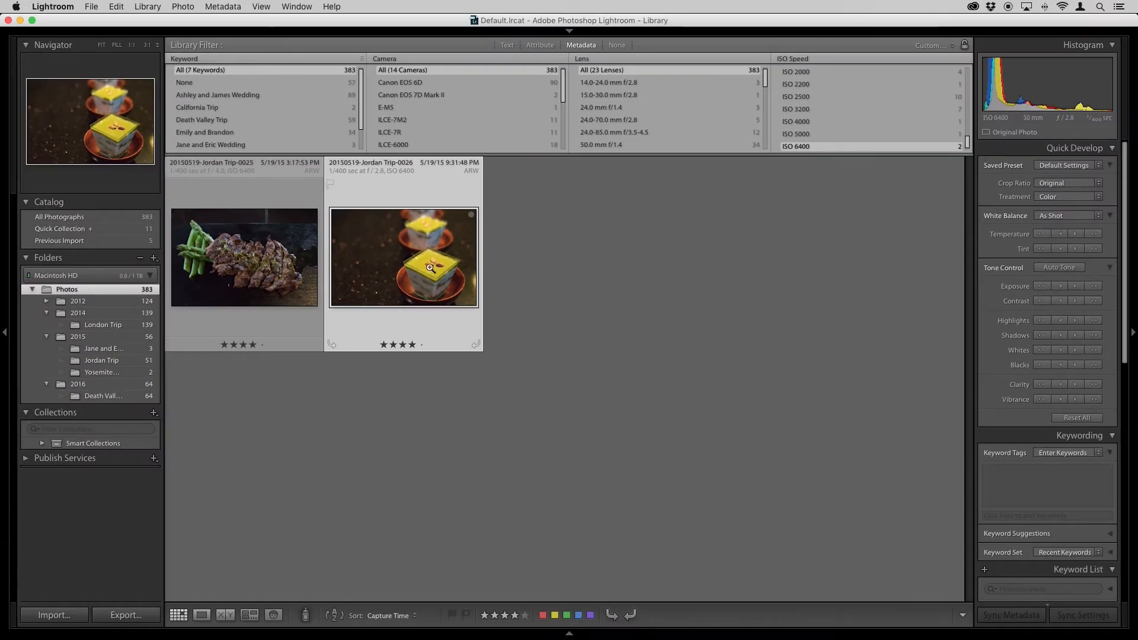
pyautogui.doubleClick(430, 268)
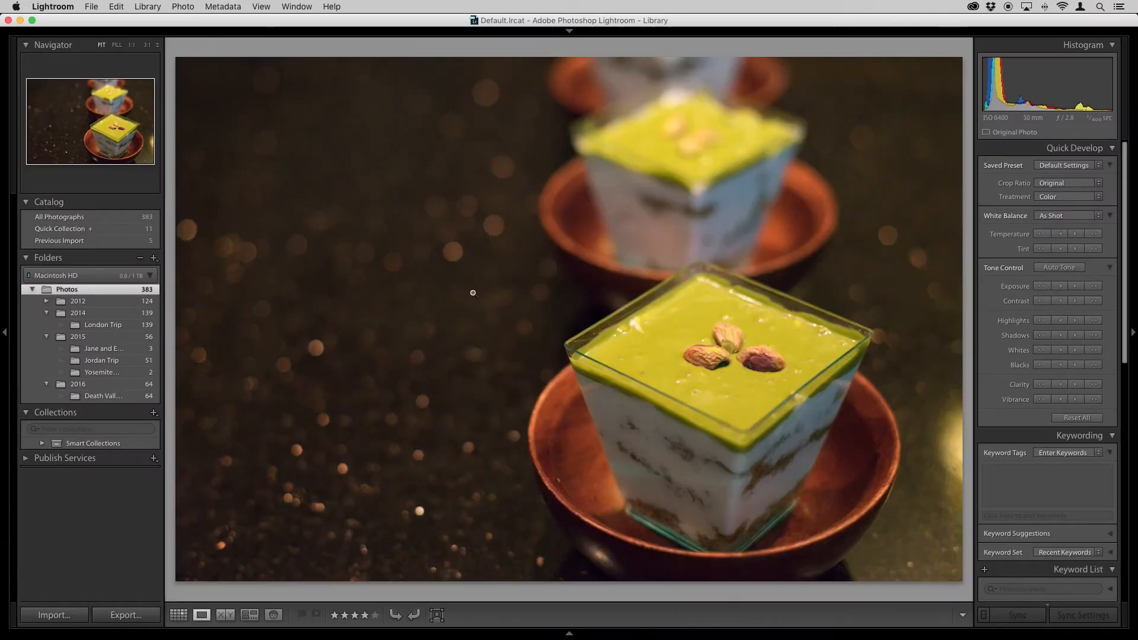
pyautogui.press('d')
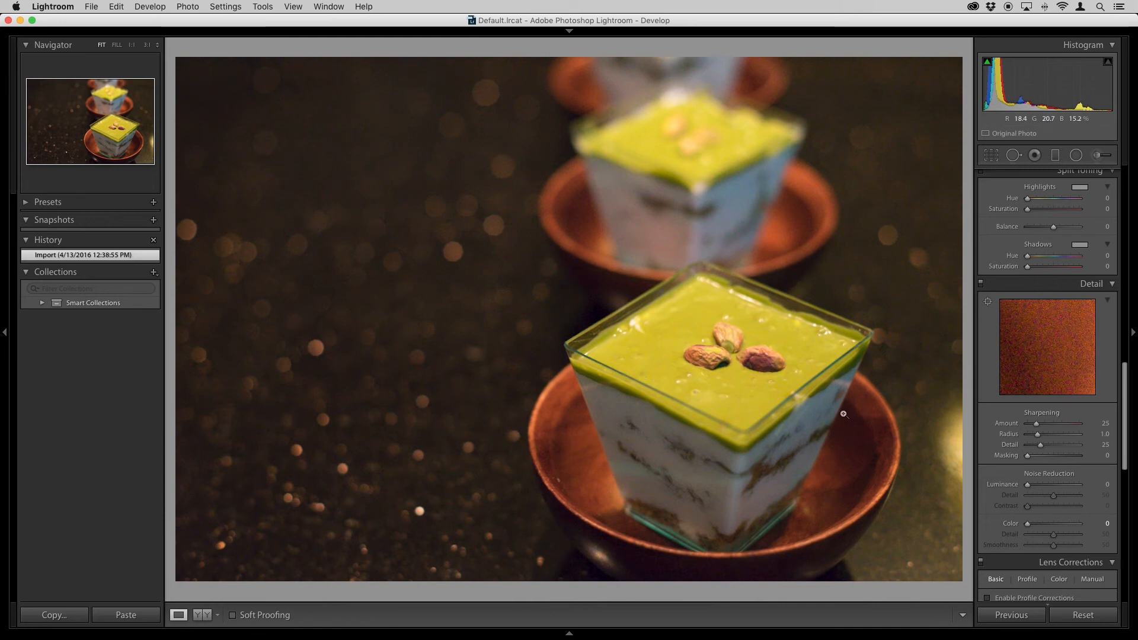
# Examine the noise in the dark background beside the dessert at close magnification.
pyautogui.click(482, 254)
pyautogui.click(482, 254)
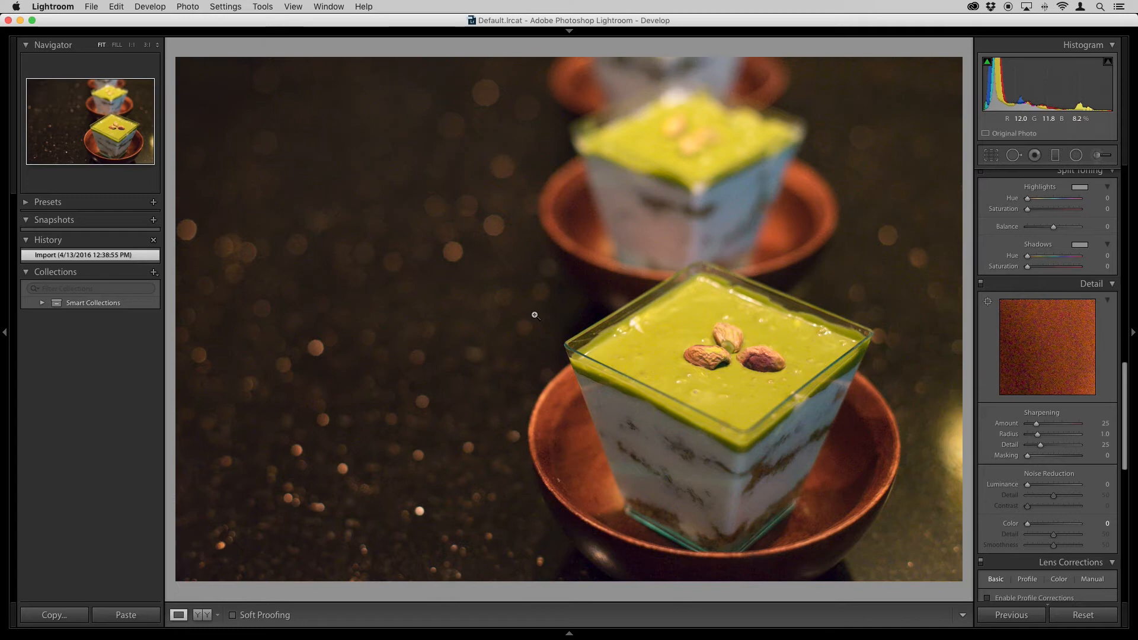
pyautogui.click(496, 299)
pyautogui.moveTo(437, 284); pyautogui.dragTo(533, 324)
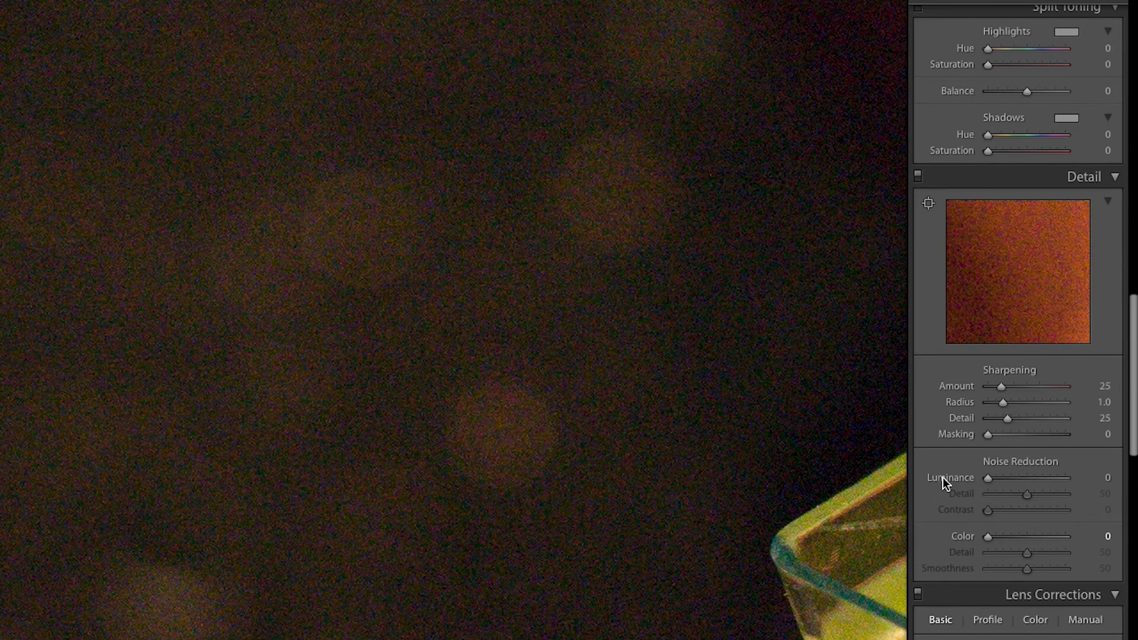
# Set the noise reduction Color to 24 and Luminance to 100.
pyautogui.moveTo(988, 480); pyautogui.dragTo(1098, 480)
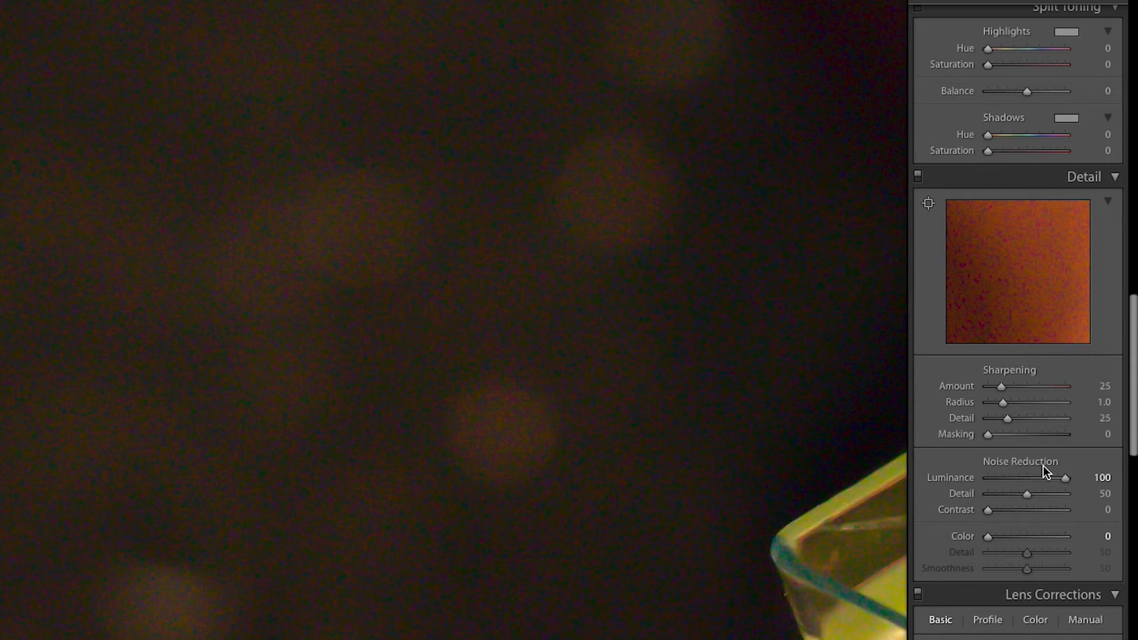
pyautogui.hotkey('ctrl', 'z')
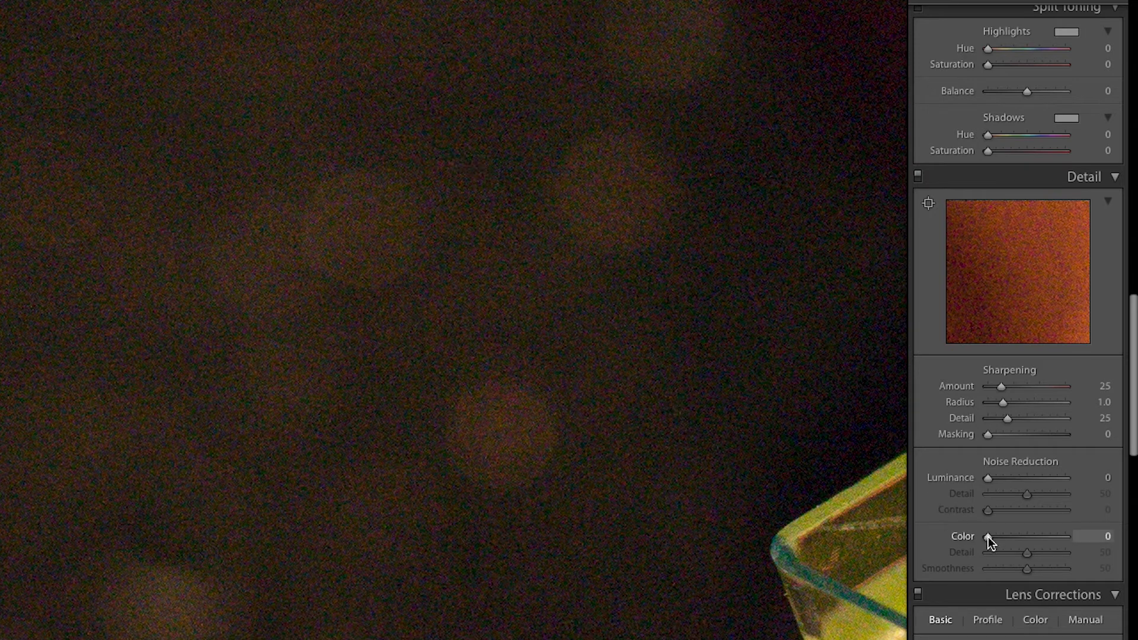
pyautogui.moveTo(987, 537); pyautogui.dragTo(1006, 537)
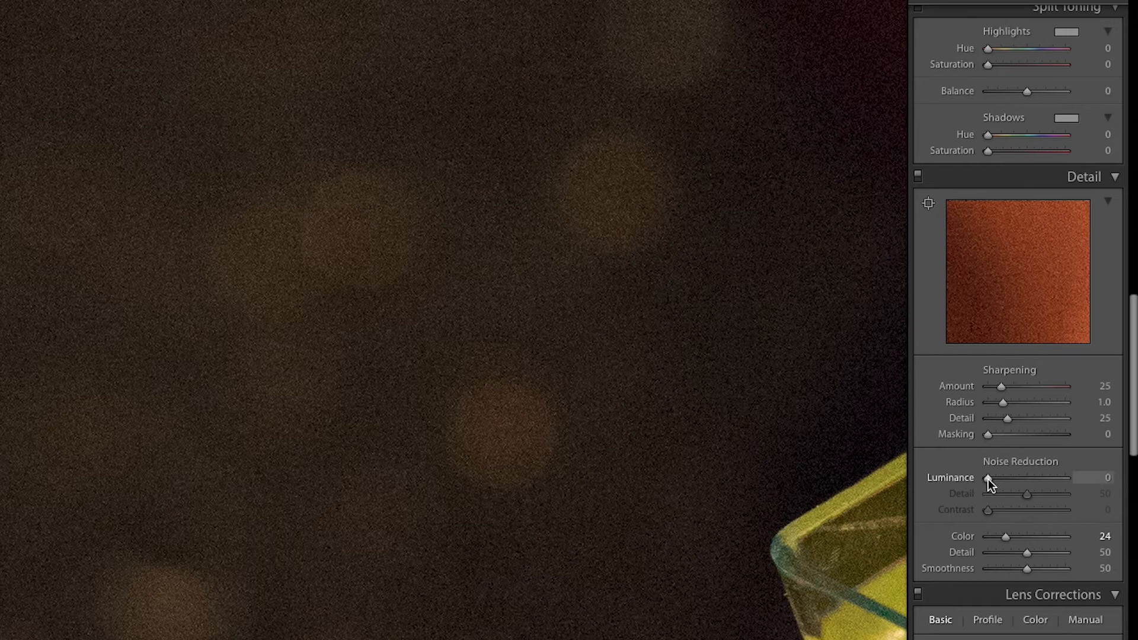
pyautogui.moveTo(989, 479); pyautogui.dragTo(1110, 492)
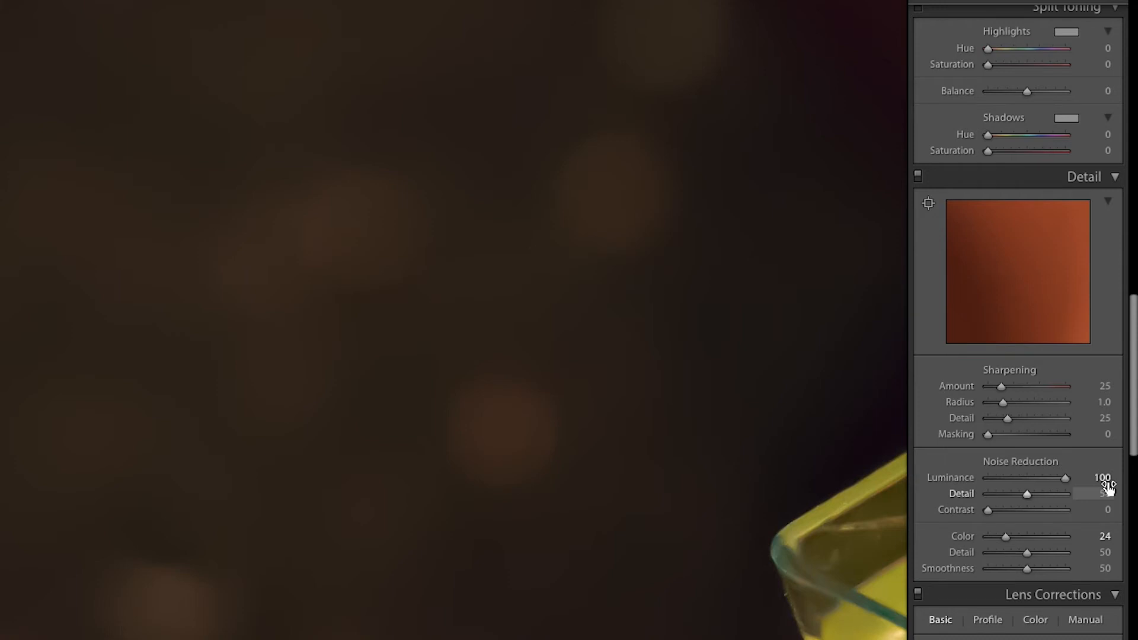
# Try the luminance noise reduction Detail at 0 and inspect the background and pistachios up close.
pyautogui.click(646, 443)
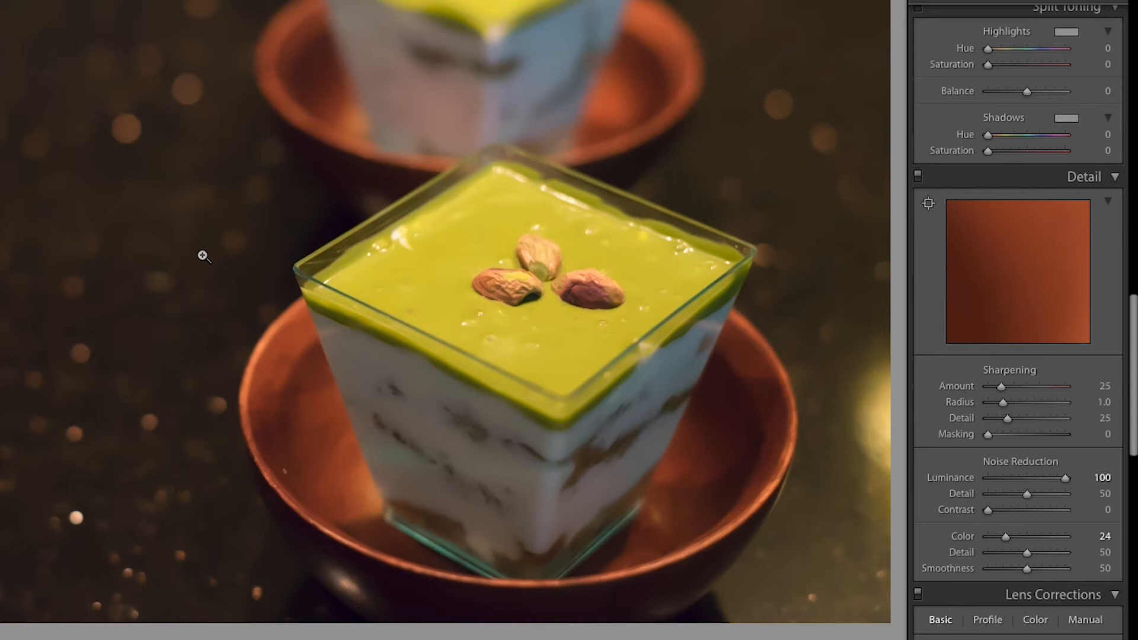
pyautogui.click(170, 249)
pyautogui.moveTo(171, 249); pyautogui.dragTo(465, 401)
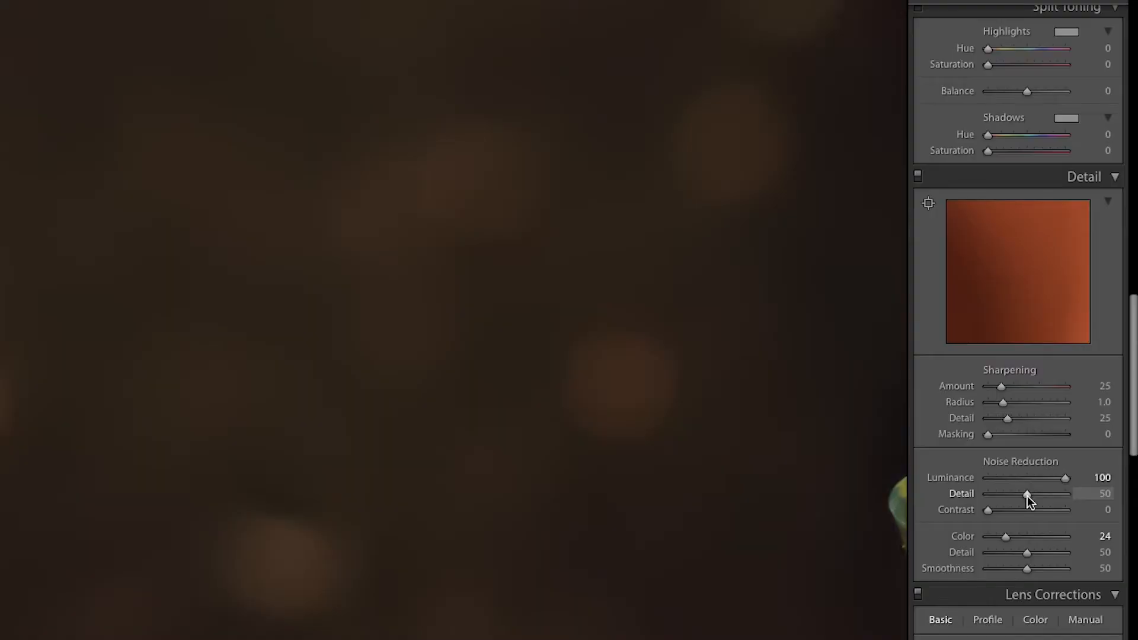
pyautogui.moveTo(1027, 495); pyautogui.dragTo(973, 499)
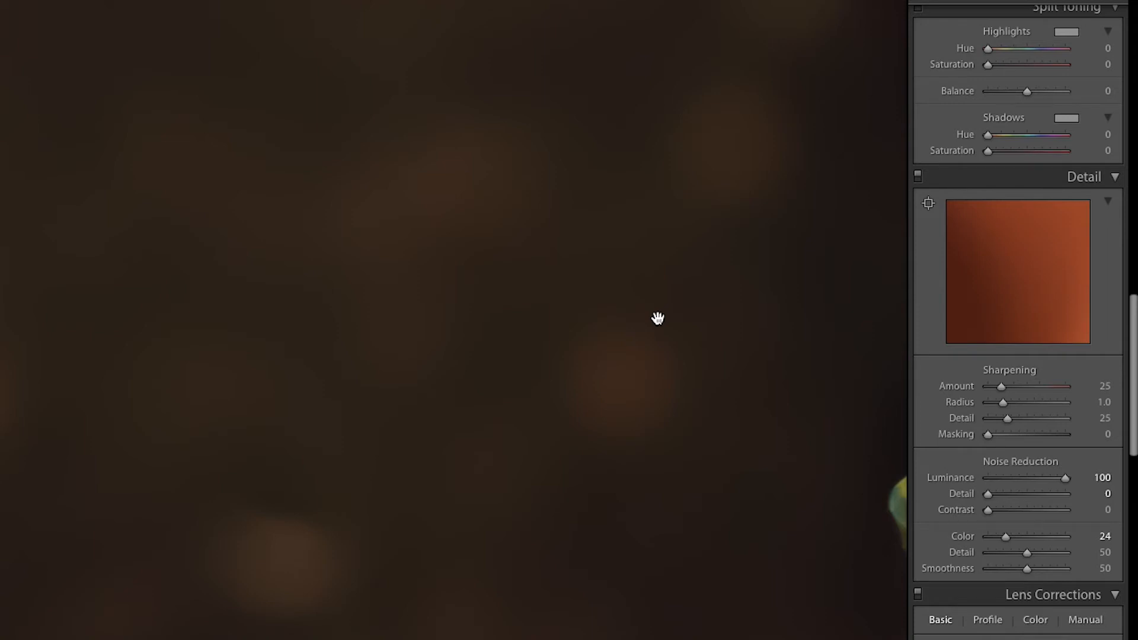
pyautogui.click(551, 374)
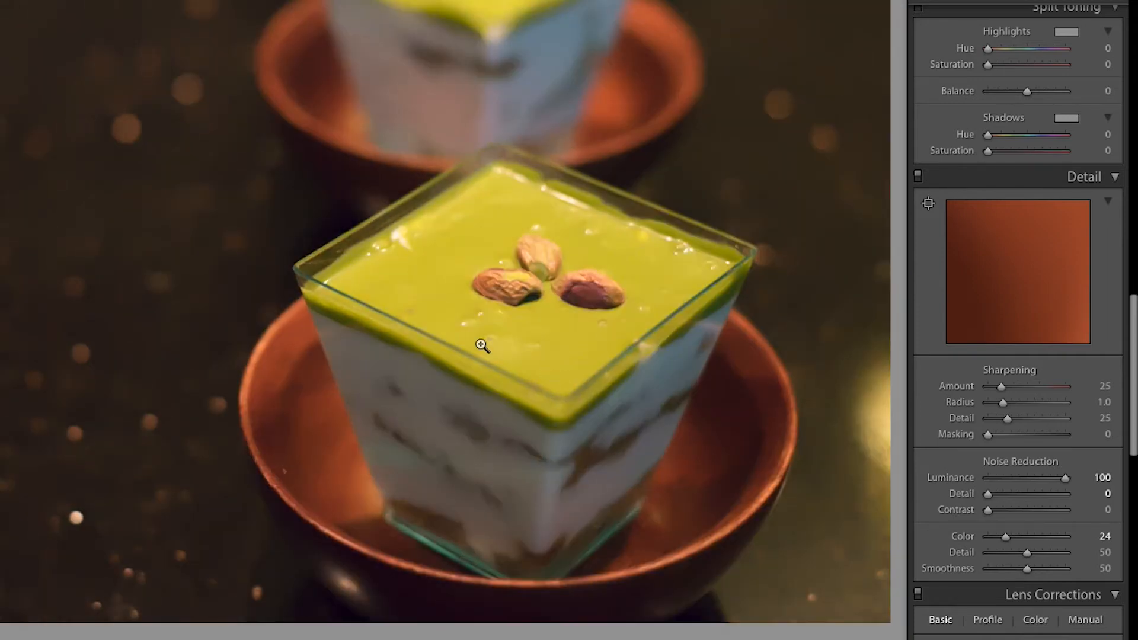
pyautogui.click(551, 287)
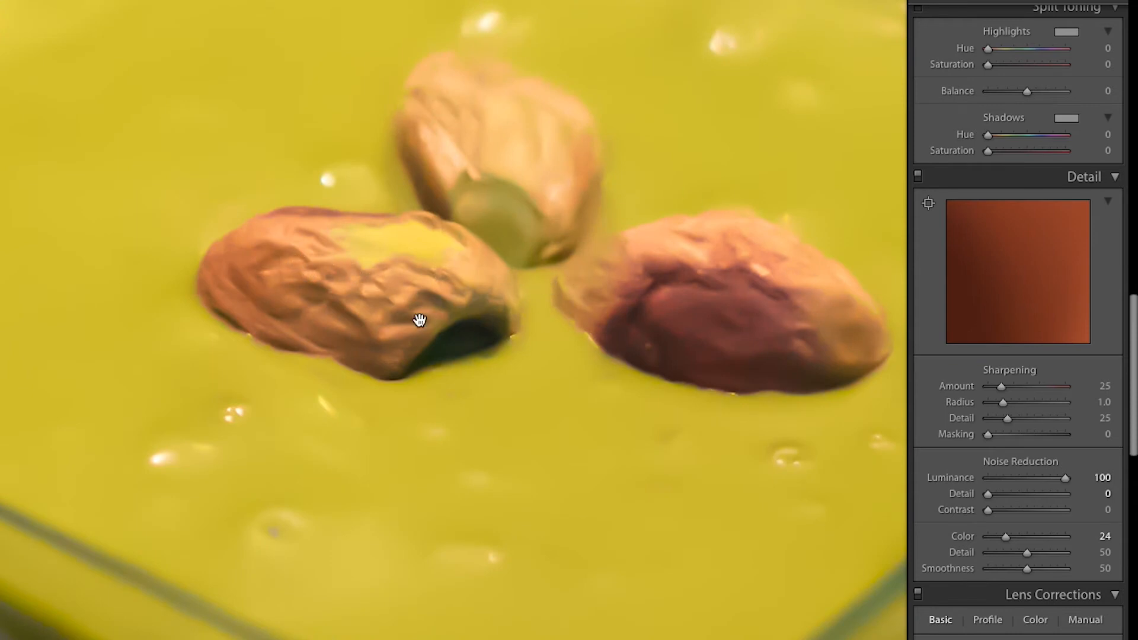
pyautogui.click(145, 255)
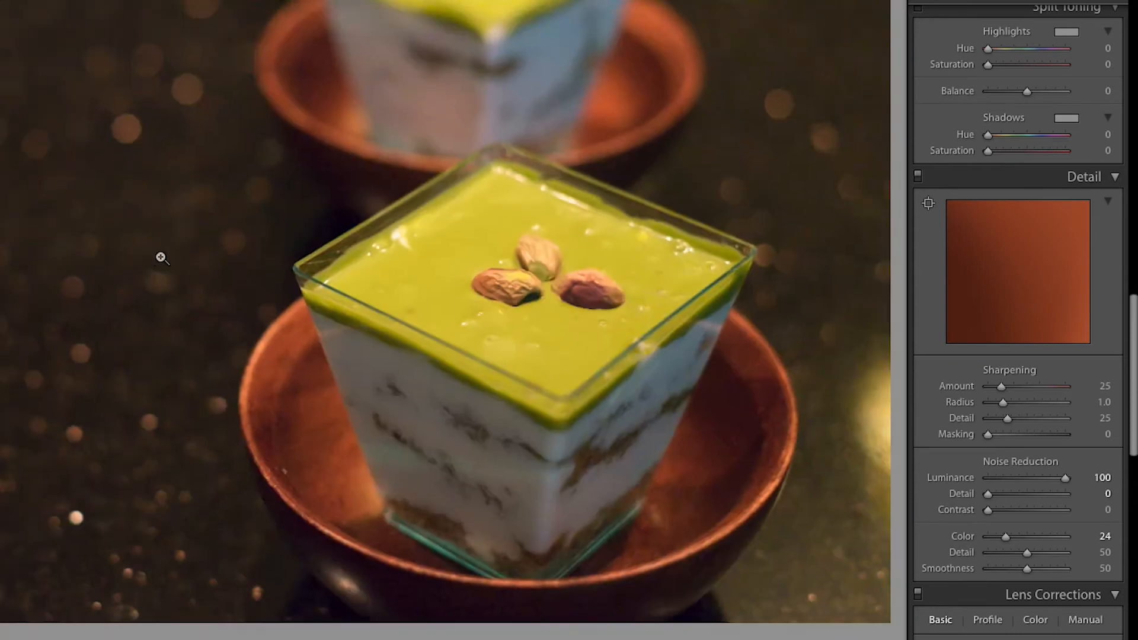
# Try the luminance noise reduction Detail at 64 and inspect the dark background and the pistachios.
pyautogui.click(147, 224)
pyautogui.moveTo(148, 223); pyautogui.dragTo(229, 321)
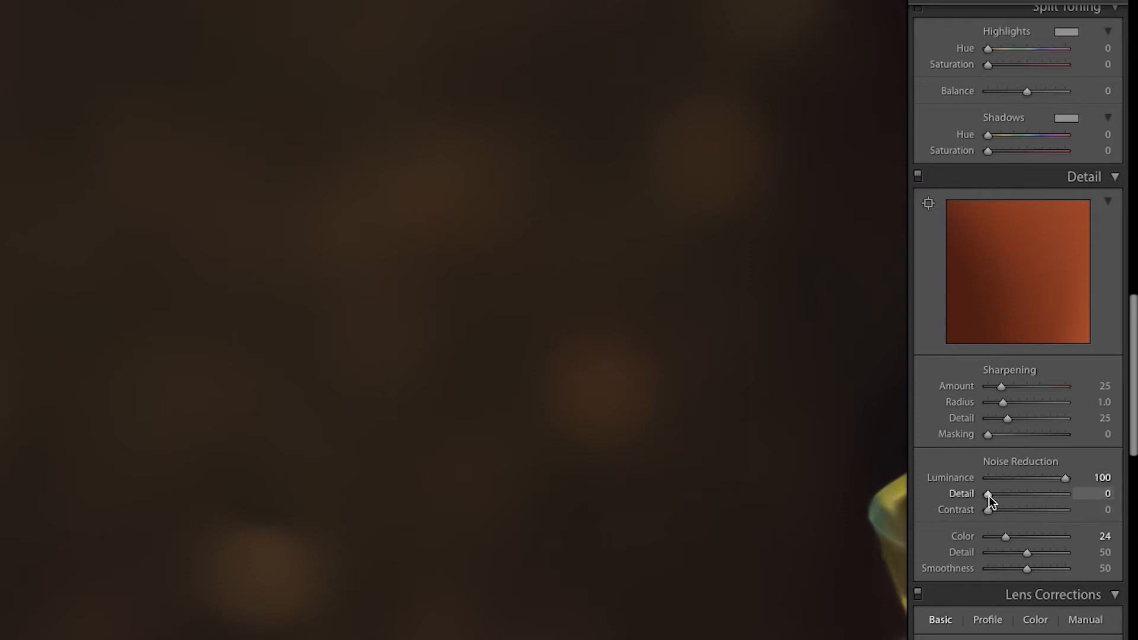
pyautogui.moveTo(989, 497); pyautogui.dragTo(1039, 497)
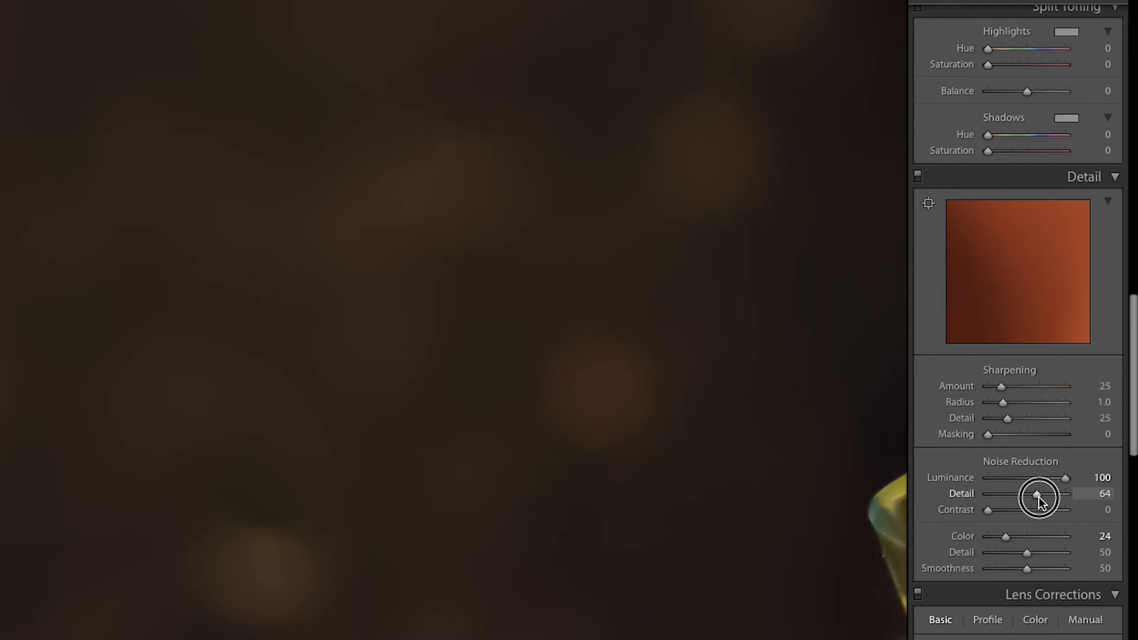
pyautogui.click(737, 427)
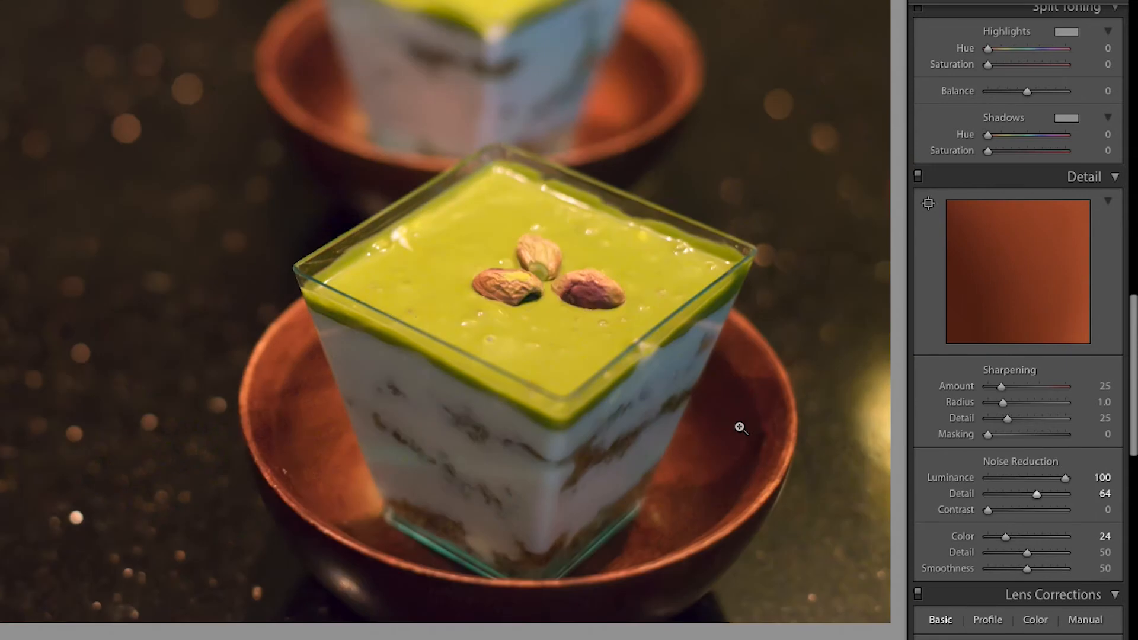
pyautogui.click(547, 296)
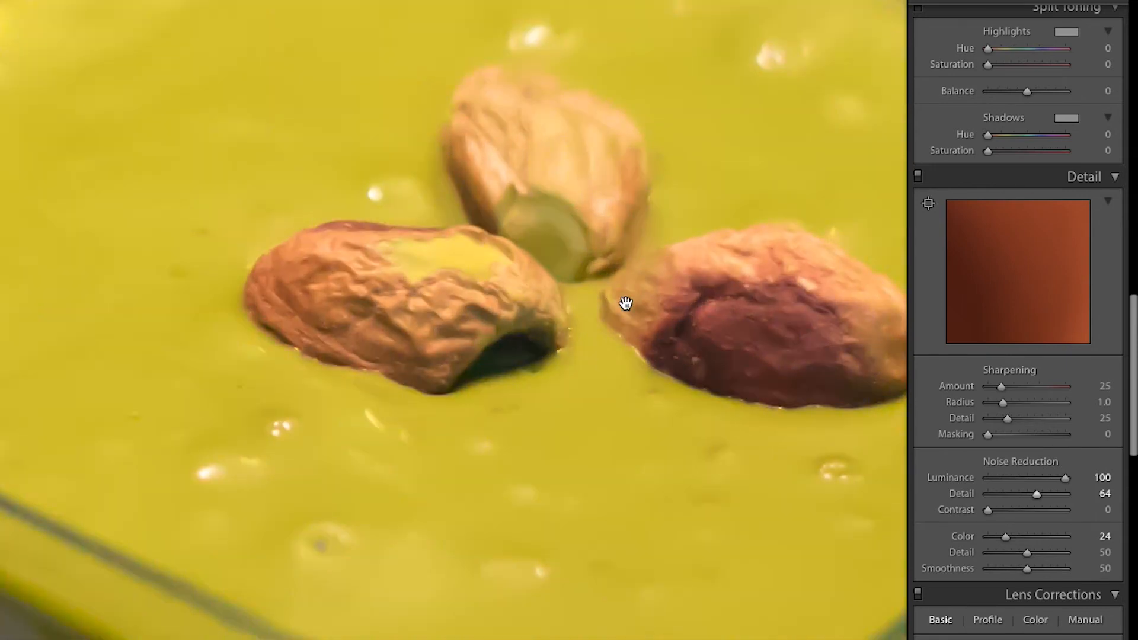
pyautogui.moveTo(623, 300); pyautogui.dragTo(541, 294)
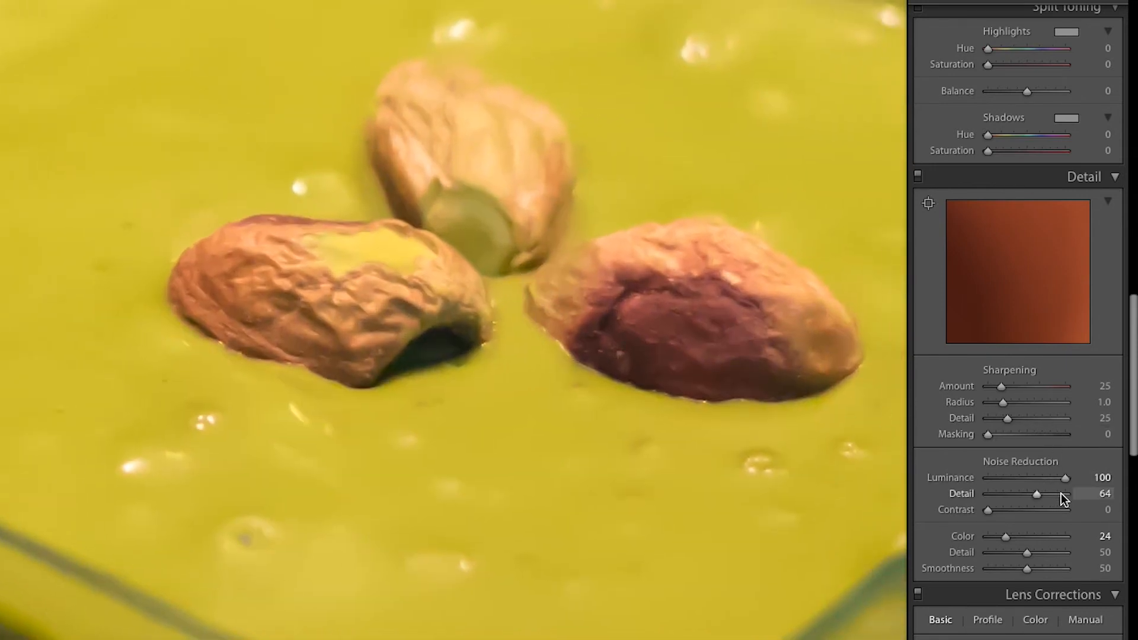
# Compare luminance Detail at 0, 78 and 100 on the pistachios, and check the highest setting on the dark background.
pyautogui.moveTo(1035, 496); pyautogui.dragTo(947, 501)
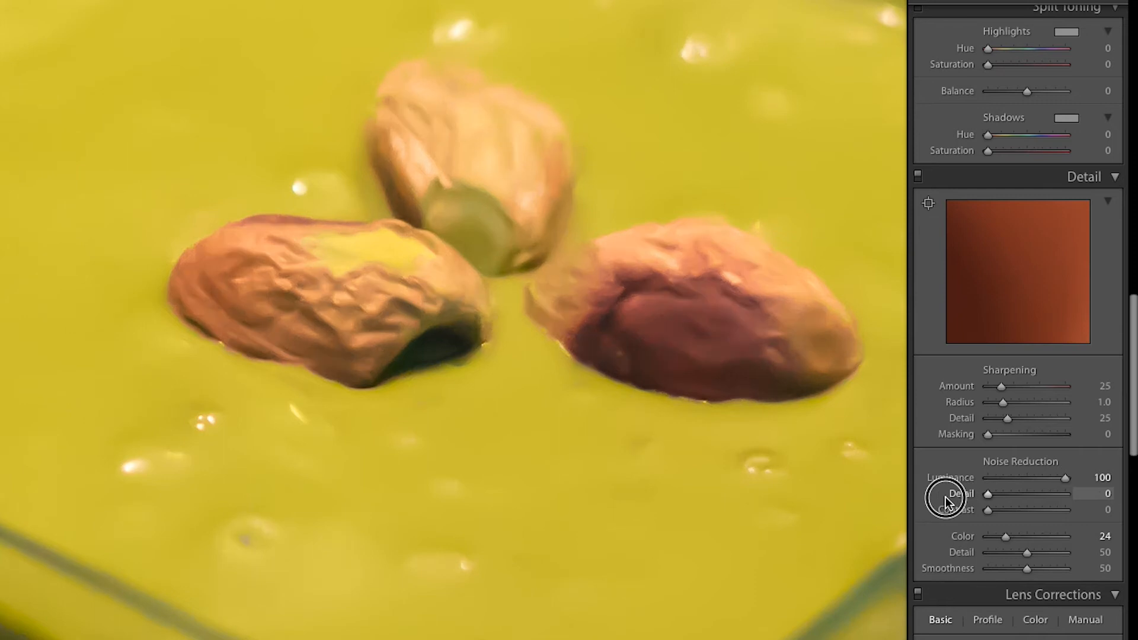
pyautogui.moveTo(946, 501); pyautogui.dragTo(1048, 503)
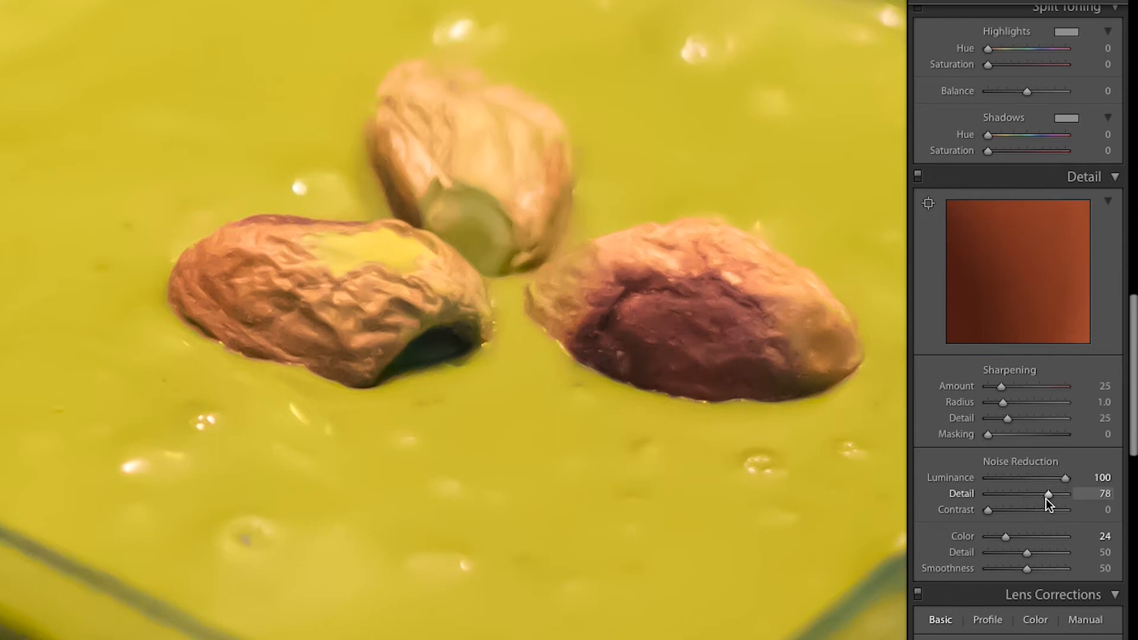
pyautogui.moveTo(1047, 502); pyautogui.dragTo(1078, 501)
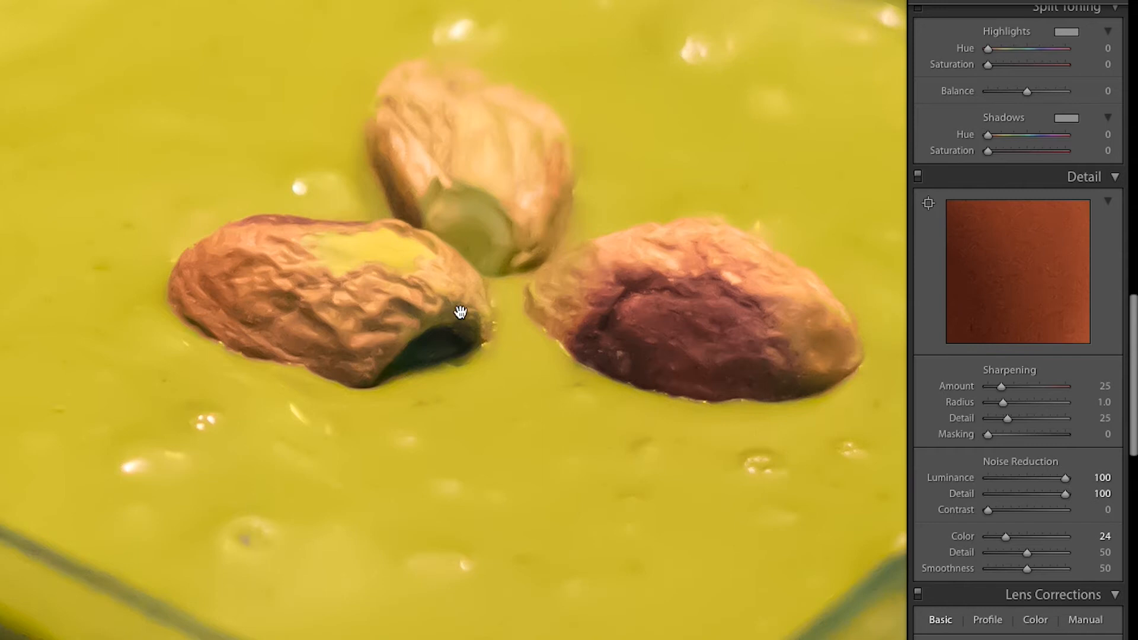
pyautogui.click(463, 313)
pyautogui.click(172, 215)
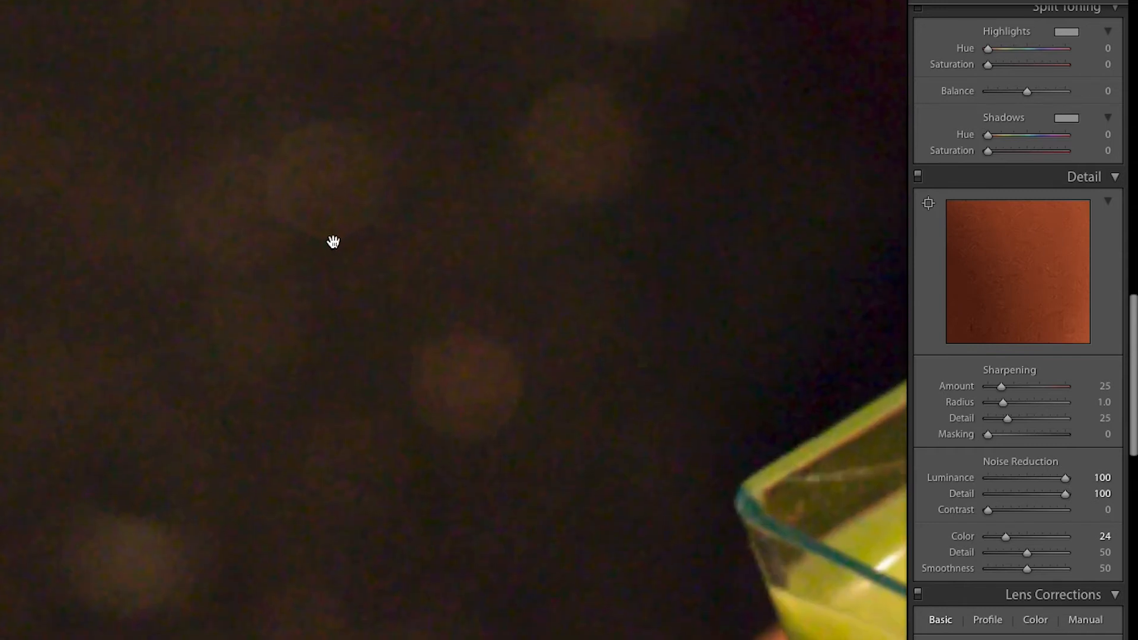
pyautogui.moveTo(340, 246); pyautogui.dragTo(234, 246)
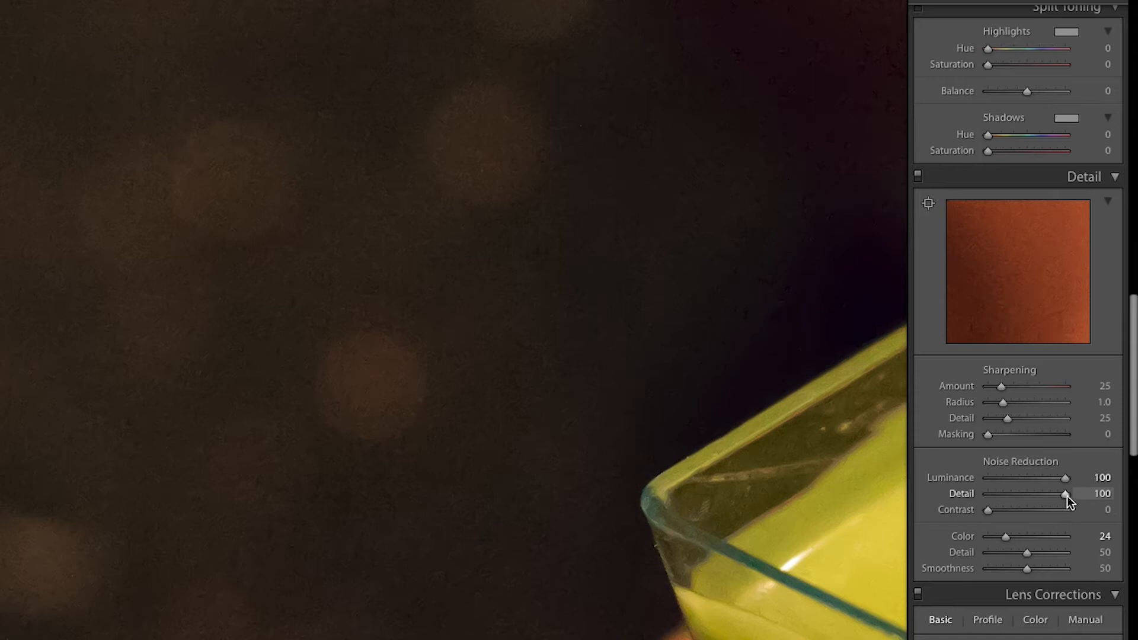
# Set the luminance noise reduction Detail to 64 and check the pistachio texture up close.
pyautogui.moveTo(1067, 495); pyautogui.dragTo(1045, 493)
pyautogui.moveTo(1041, 493); pyautogui.dragTo(1040, 494)
pyautogui.click(455, 377)
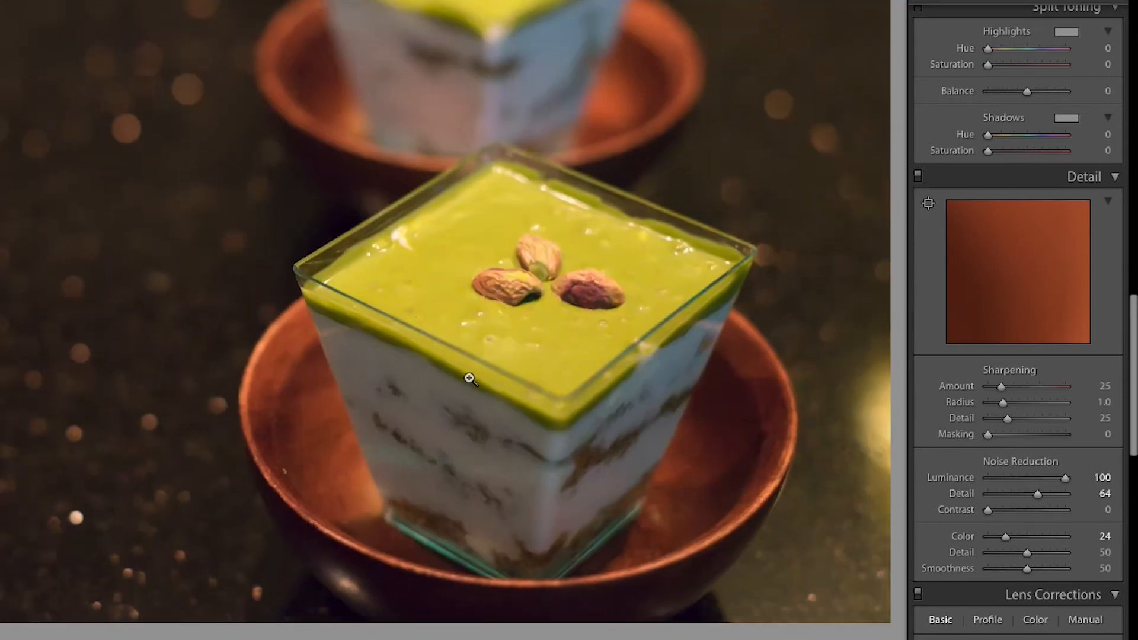
pyautogui.click(539, 295)
pyautogui.moveTo(636, 320); pyautogui.dragTo(495, 338)
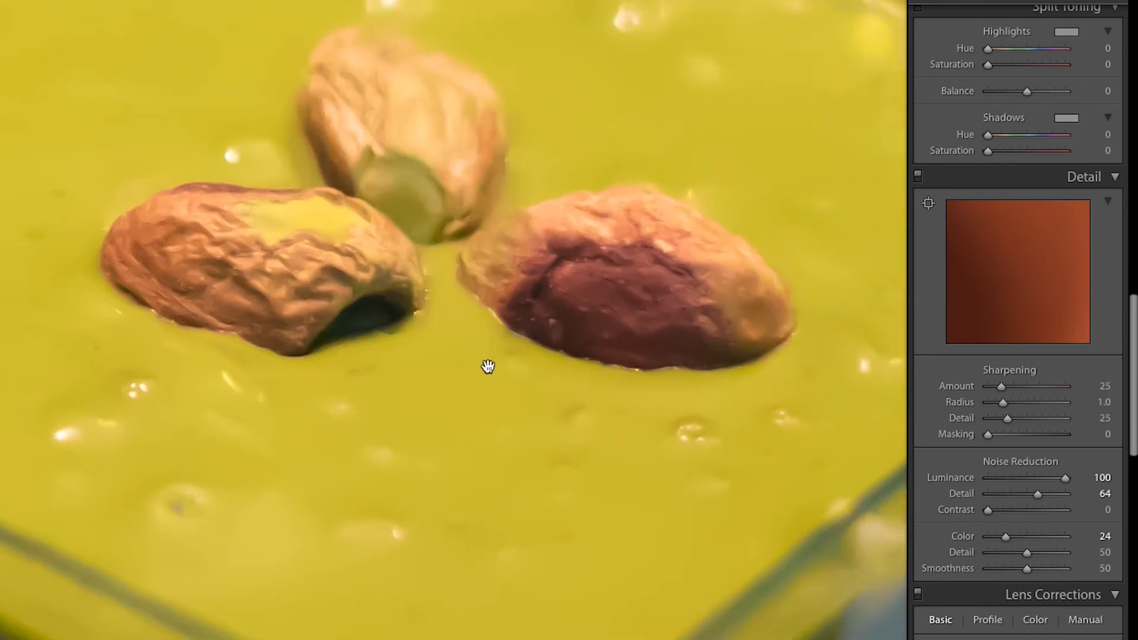
pyautogui.click(330, 261)
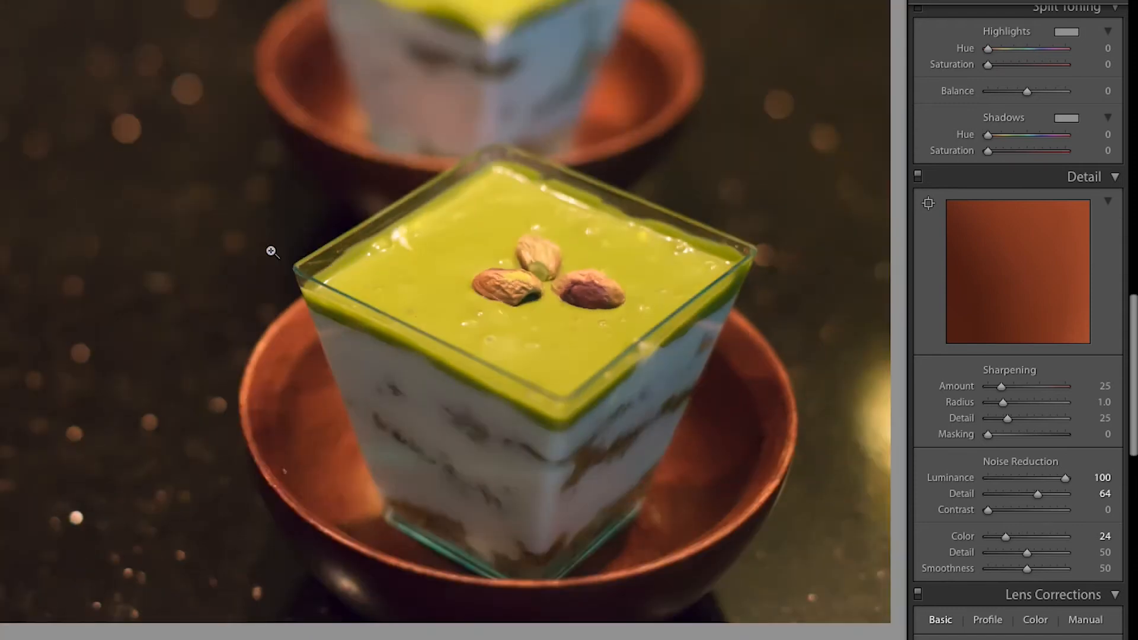
# Compare the dark background with noise reduction Luminance at 0 and then back at 100.
pyautogui.click(96, 208)
pyautogui.moveTo(423, 280); pyautogui.dragTo(310, 300)
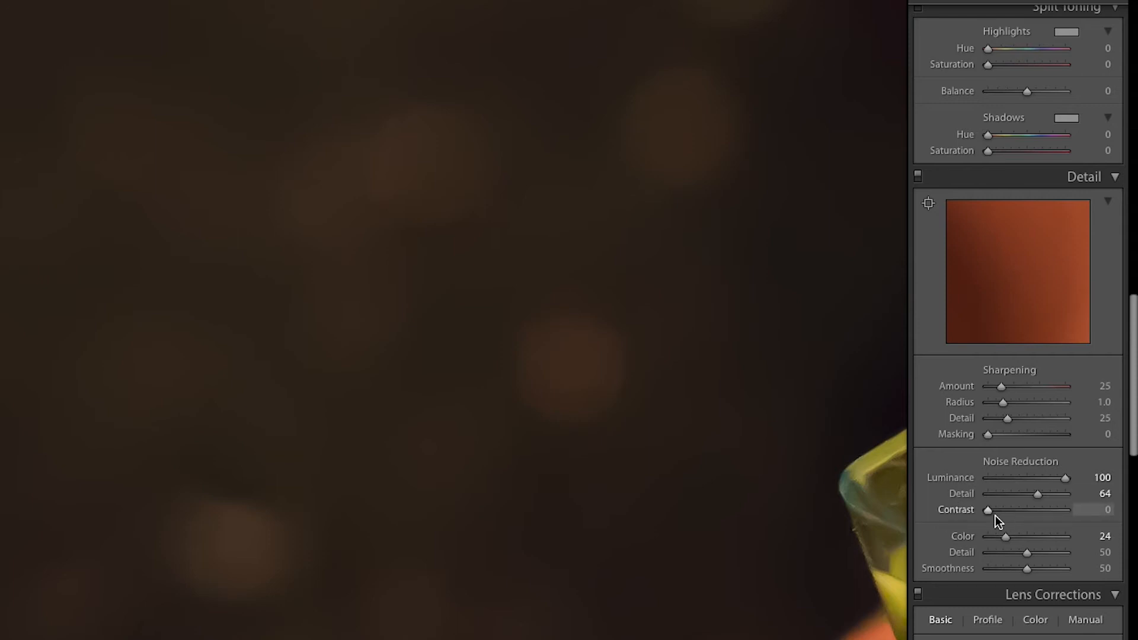
pyautogui.click(1102, 479)
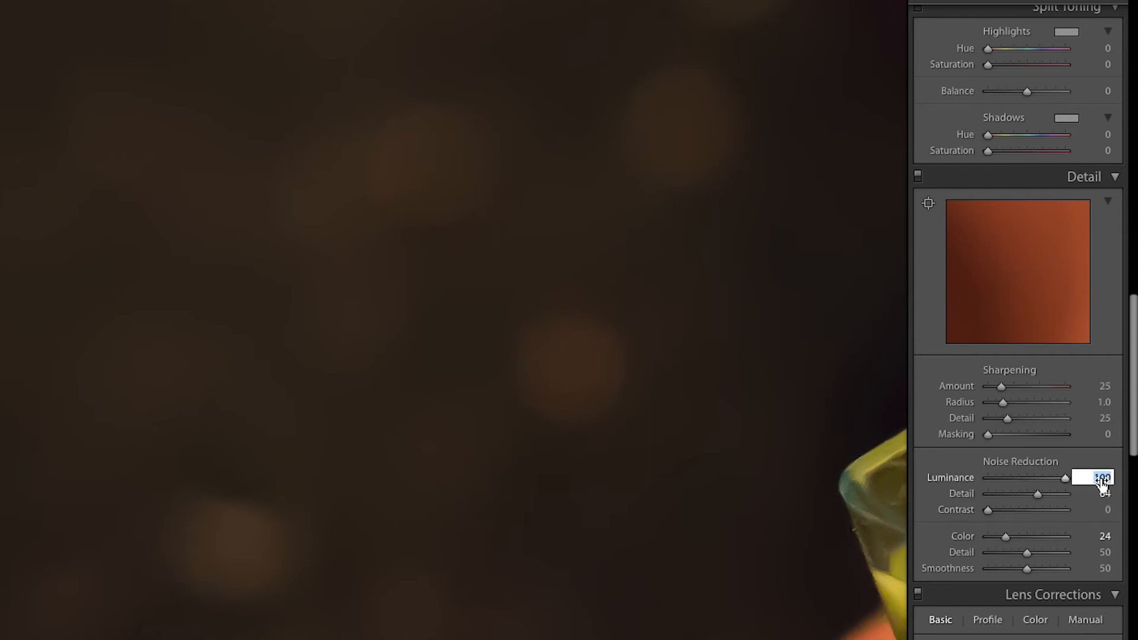
pyautogui.write('0')
pyautogui.press('Return')
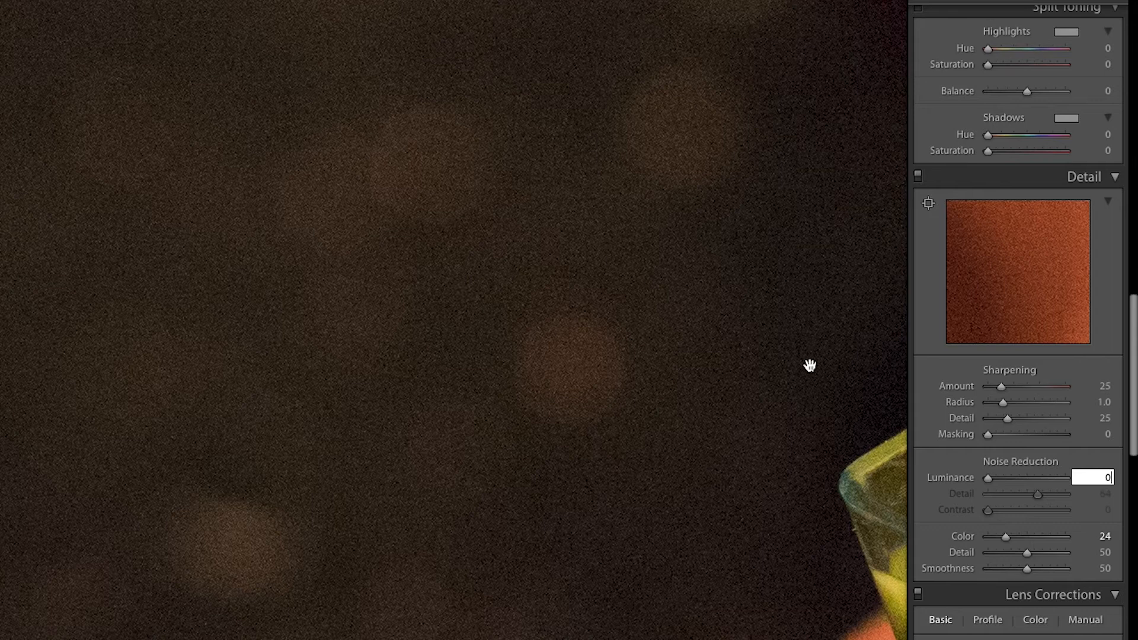
pyautogui.write('100')
pyautogui.press('Return')
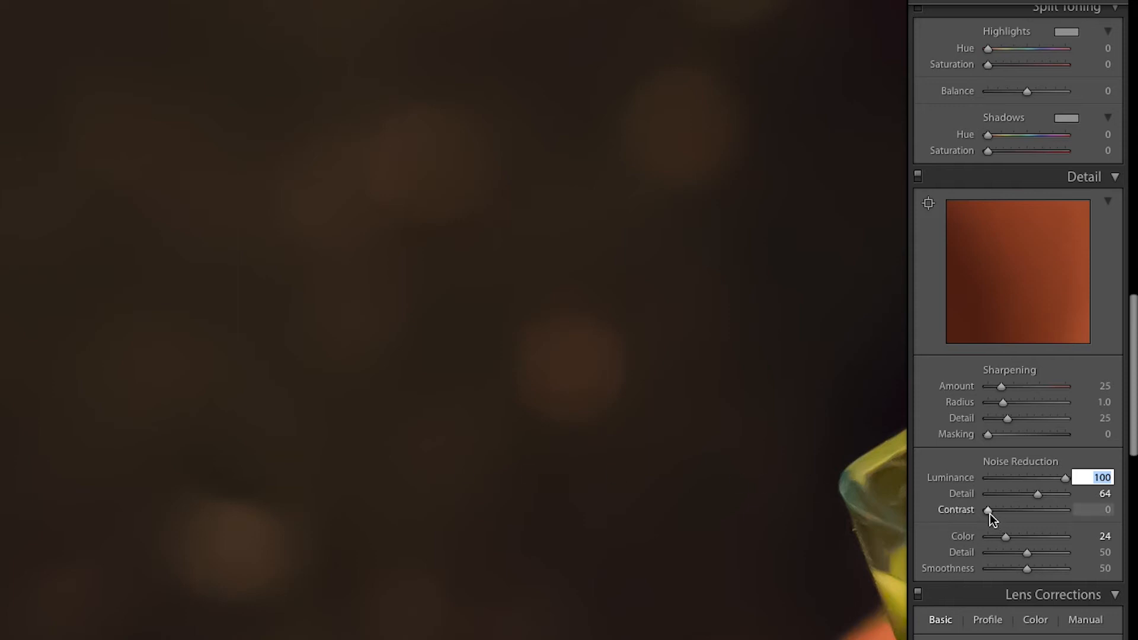
# Try the luminance noise reduction Contrast at 100 and examine the background and pistachios.
pyautogui.moveTo(991, 515); pyautogui.dragTo(1091, 514)
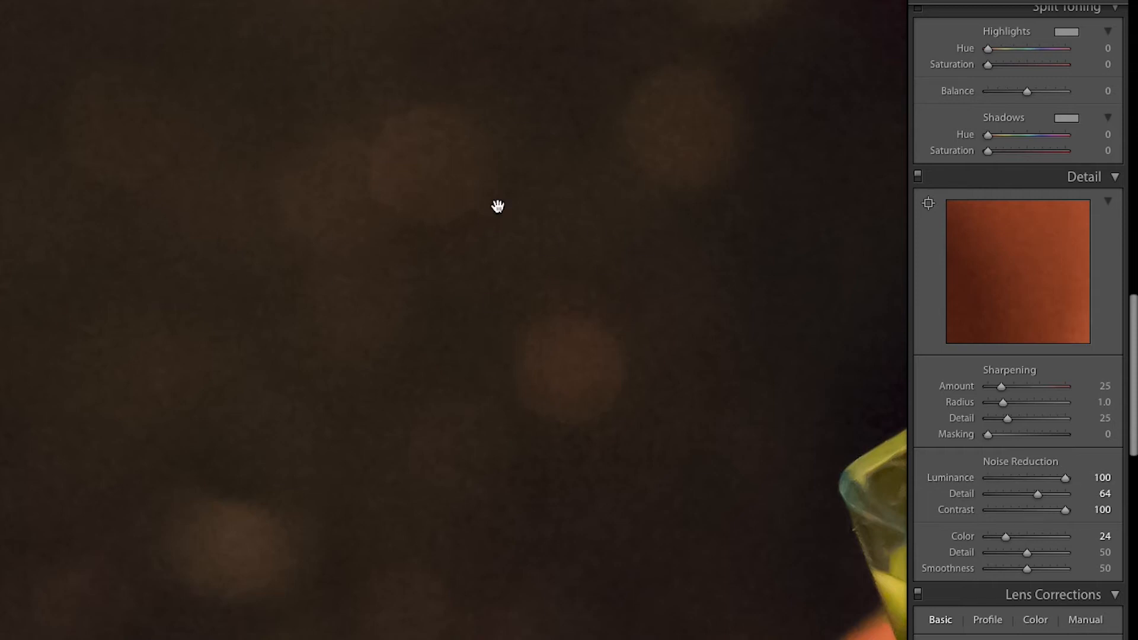
pyautogui.click(561, 419)
pyautogui.click(547, 288)
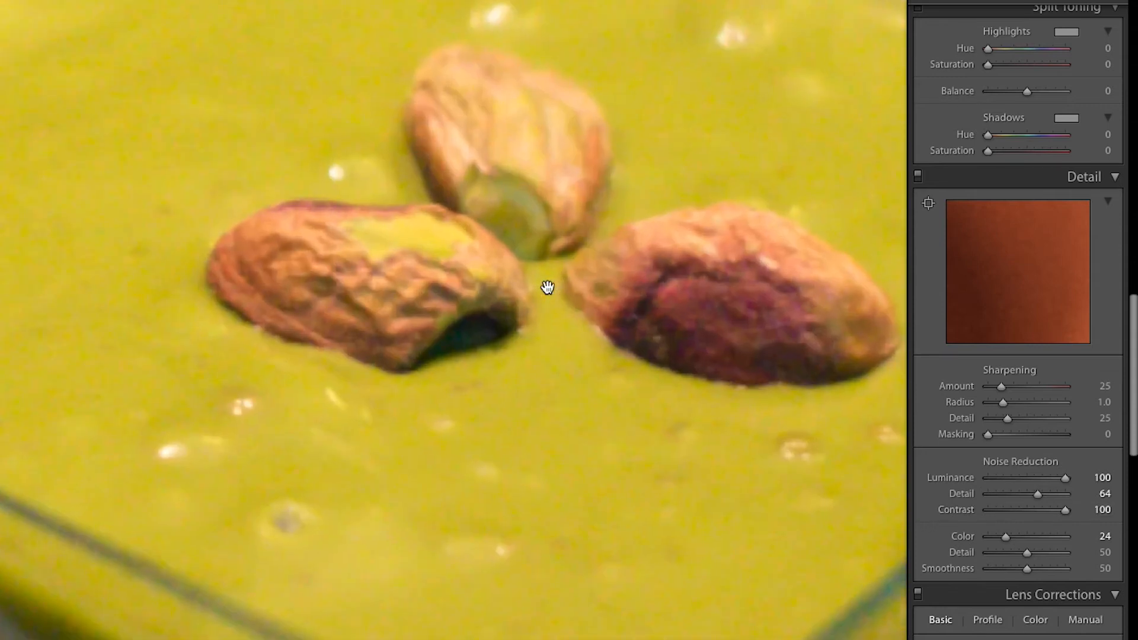
pyautogui.moveTo(546, 287); pyautogui.dragTo(473, 287)
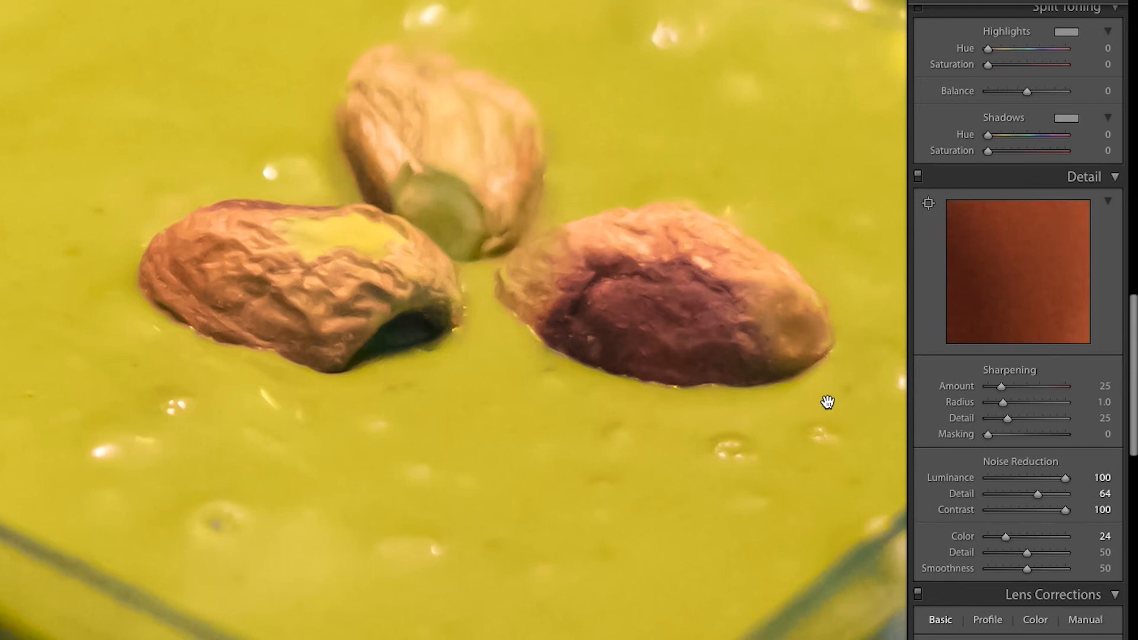
# Lower the luminance noise reduction Contrast to 10 while checking the dark background.
pyautogui.click(1041, 513)
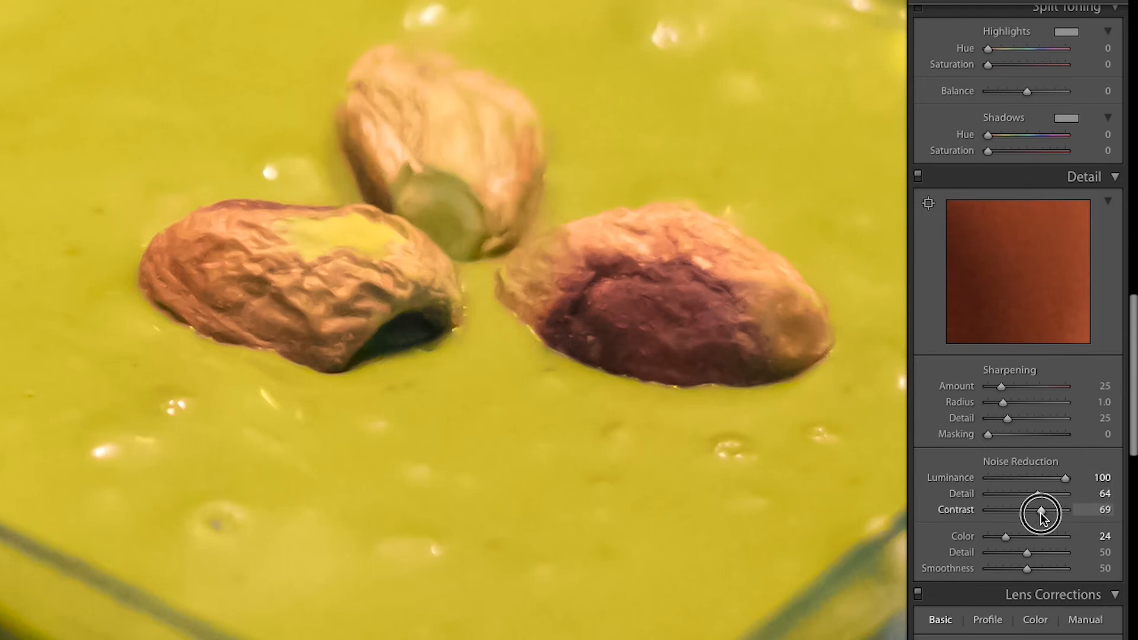
pyautogui.moveTo(1015, 513)
pyautogui.mouseDown()
pyautogui.moveTo(1003, 514)
pyautogui.moveTo(1016, 514)
pyautogui.mouseUp()
pyautogui.moveTo(308, 226); pyautogui.dragTo(781, 506)
pyautogui.moveTo(272, 263); pyautogui.dragTo(557, 280)
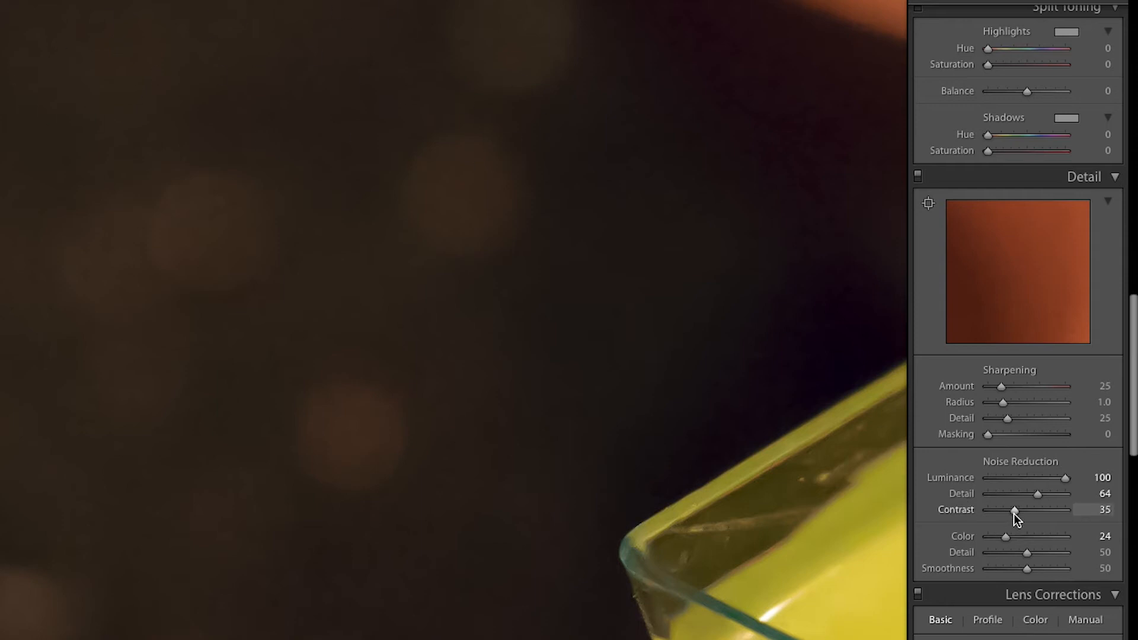
pyautogui.moveTo(1014, 513); pyautogui.dragTo(995, 514)
pyautogui.click(498, 450)
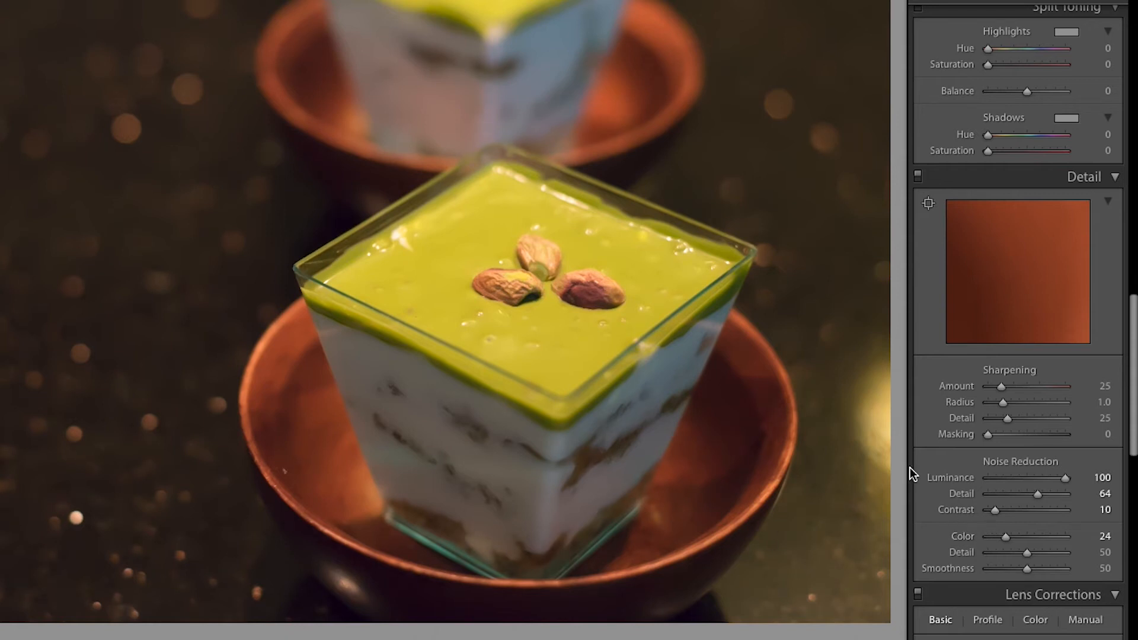
# Set the noise reduction Color to 0 while viewing the dark background up close.
pyautogui.click(82, 238)
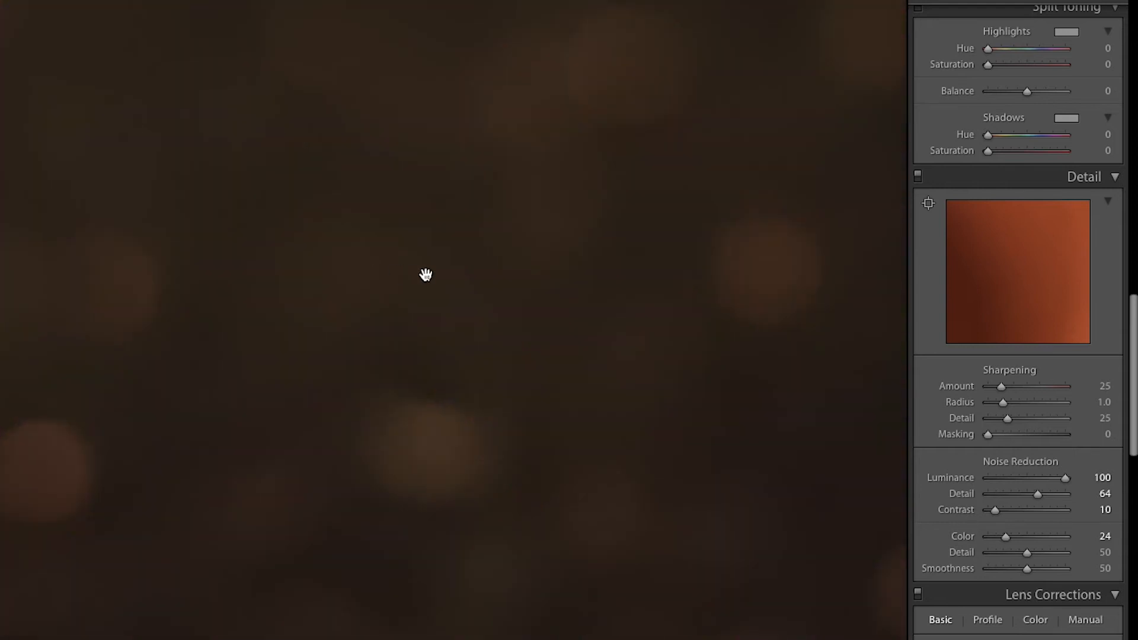
pyautogui.moveTo(259, 224); pyautogui.dragTo(144, 269)
pyautogui.click(1098, 539)
pyautogui.write('0')
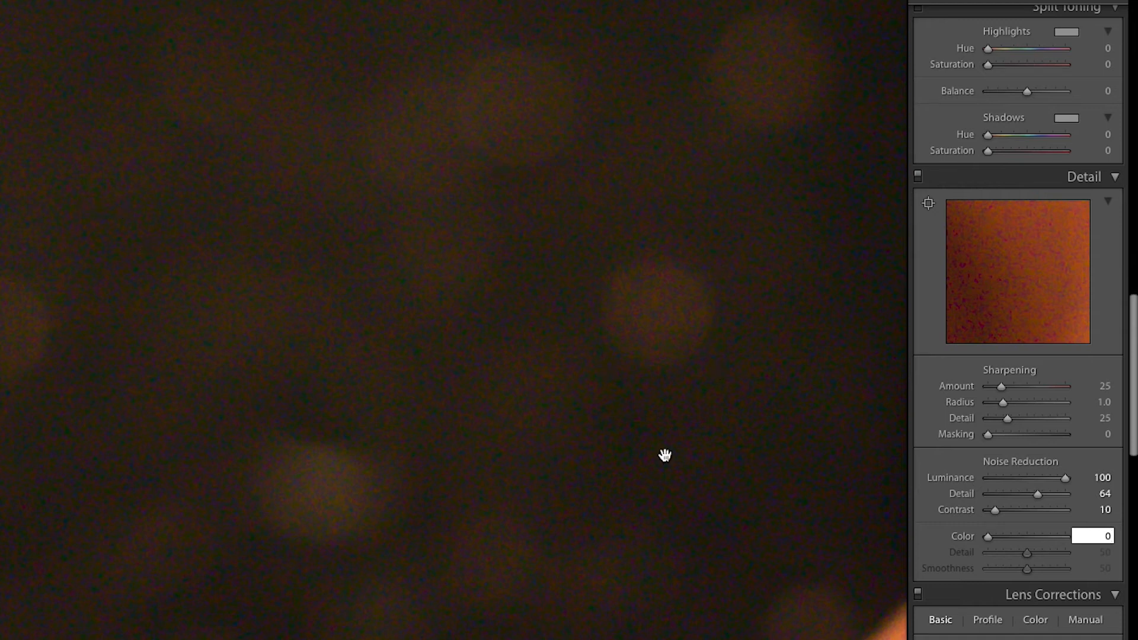
# Set the noise reduction Color to 24, try it at 100, and settle on 23.
pyautogui.write('24')
pyautogui.press('Return')
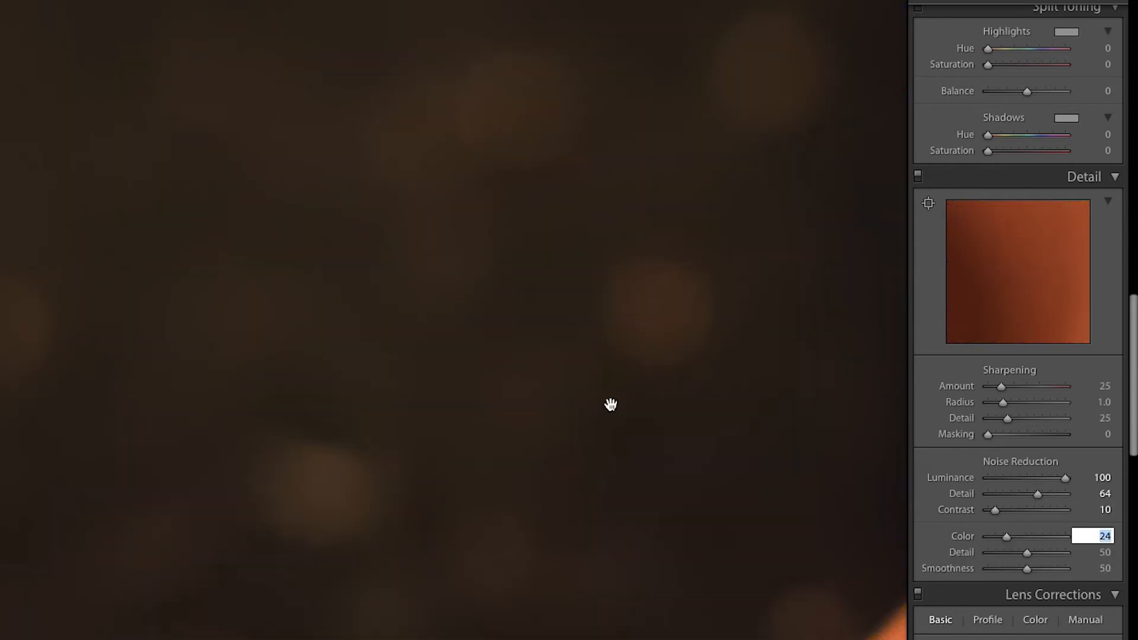
pyautogui.moveTo(1007, 540); pyautogui.dragTo(1088, 544)
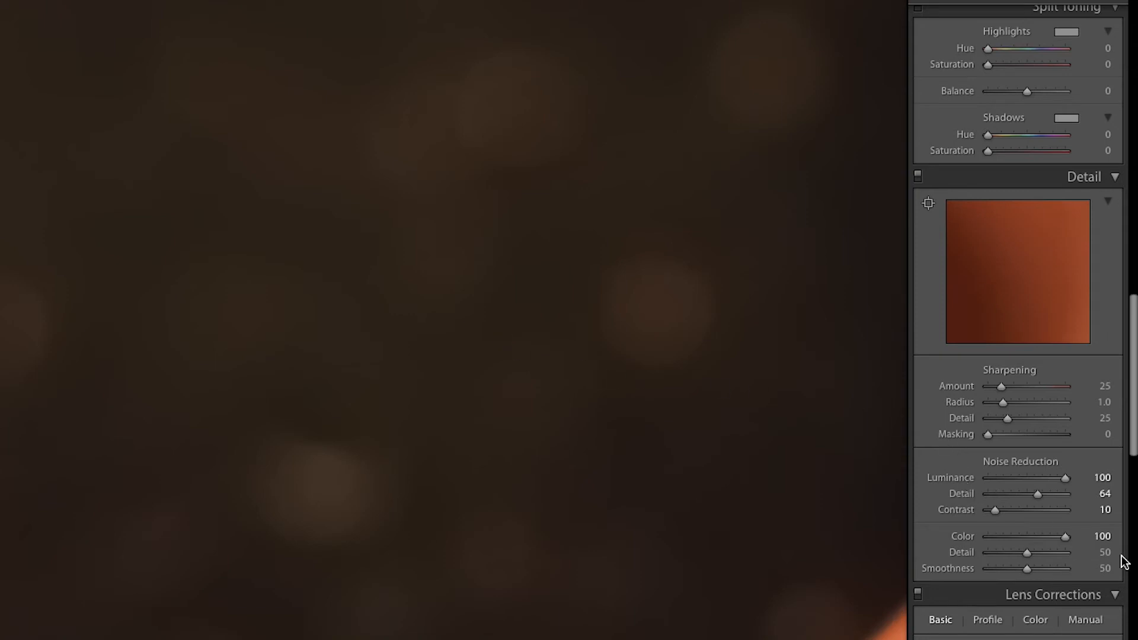
pyautogui.moveTo(1066, 539); pyautogui.dragTo(1006, 537)
# Try the color noise reduction Smoothness at 0 and 97, and examine the pistachios up close.
pyautogui.moveTo(1030, 572); pyautogui.dragTo(951, 580)
pyautogui.moveTo(987, 571); pyautogui.dragTo(1065, 576)
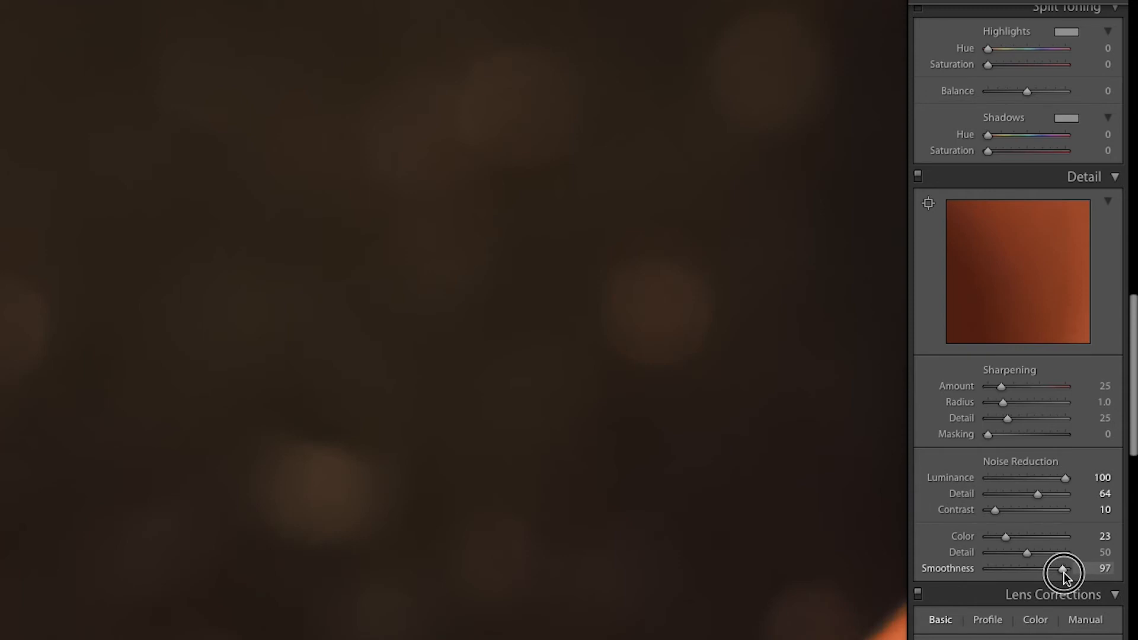
pyautogui.click(579, 336)
pyautogui.click(566, 287)
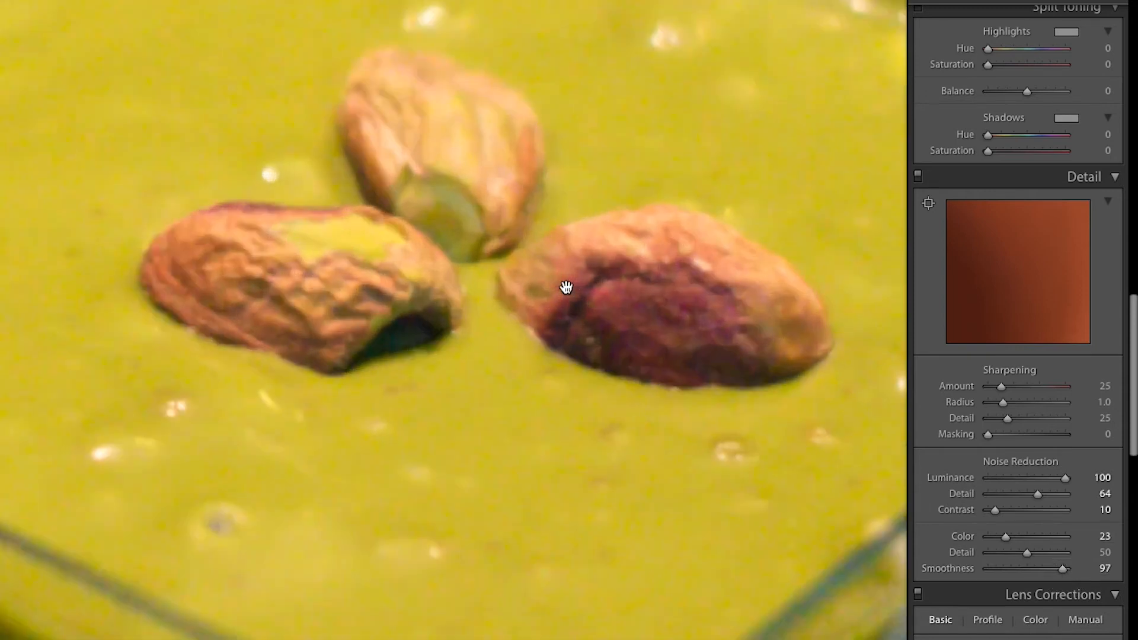
# Try the color noise reduction Smoothness at 28 and examine the dark background up close.
pyautogui.click(1011, 569)
pyautogui.click(136, 276)
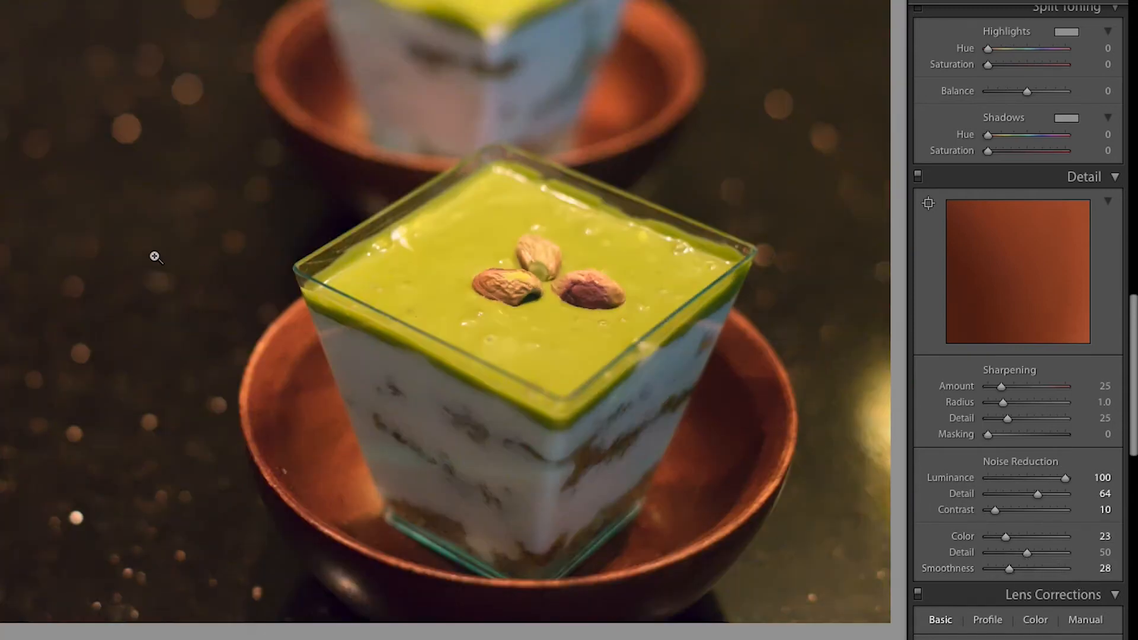
pyautogui.click(144, 241)
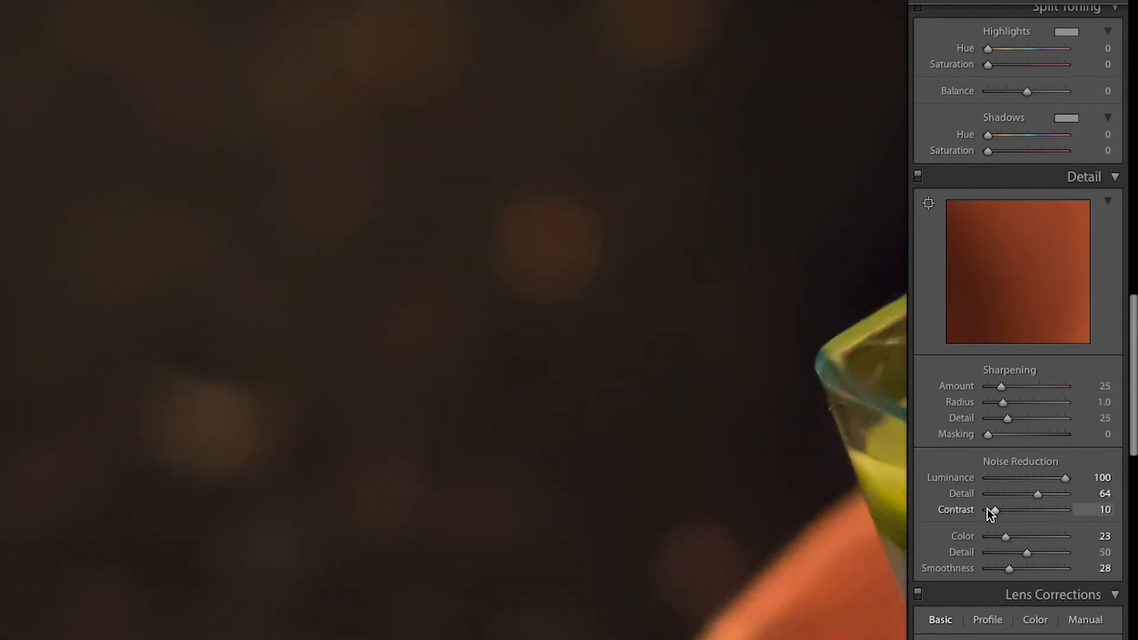
# Undo the recent color noise reduction Smoothness changes.
pyautogui.hotkey('ctrl', 'z')
pyautogui.hotkey('ctrl', 'z')
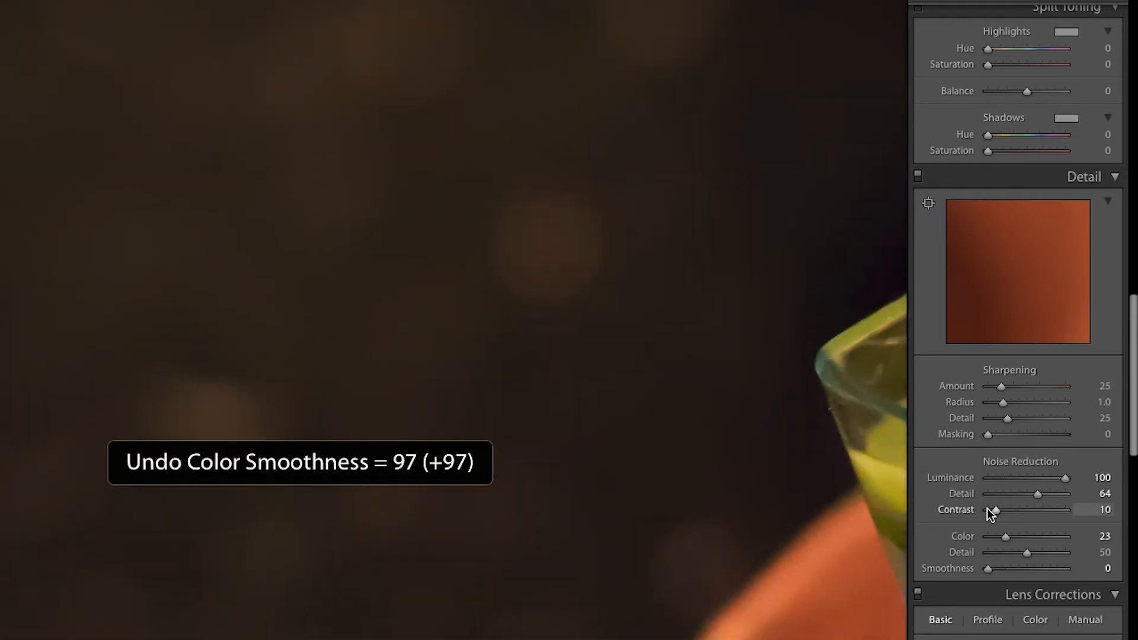
pyautogui.hotkey('ctrl', 'z')
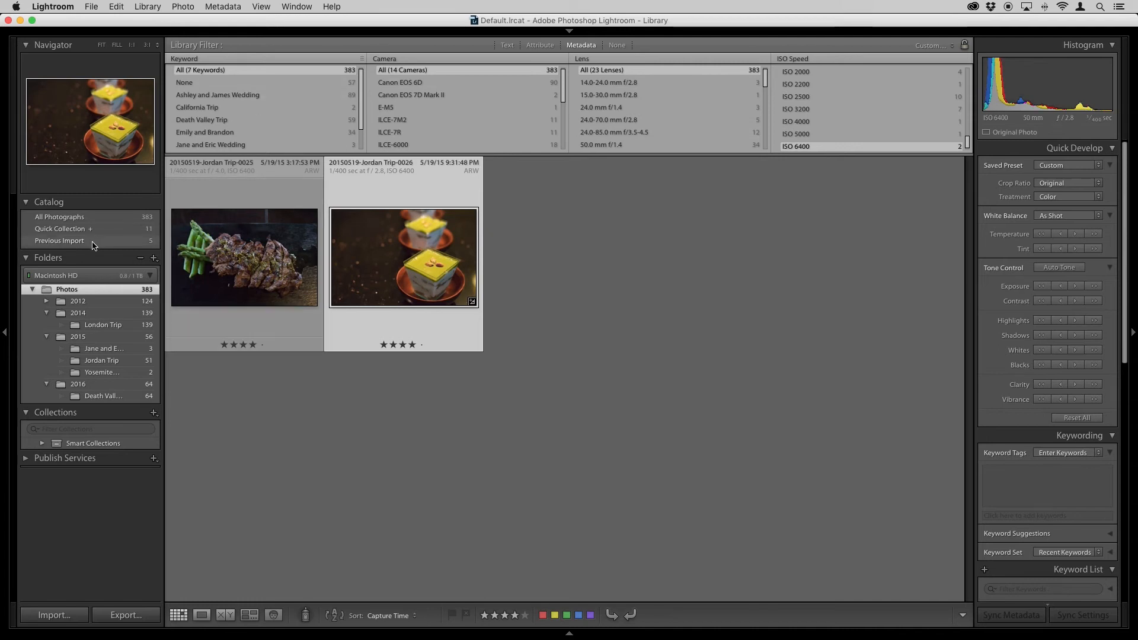
# Open the bright desert sunset photo from the Quick Collection for developing and bring its Lens Corrections settings into view.
pyautogui.click(79, 231)
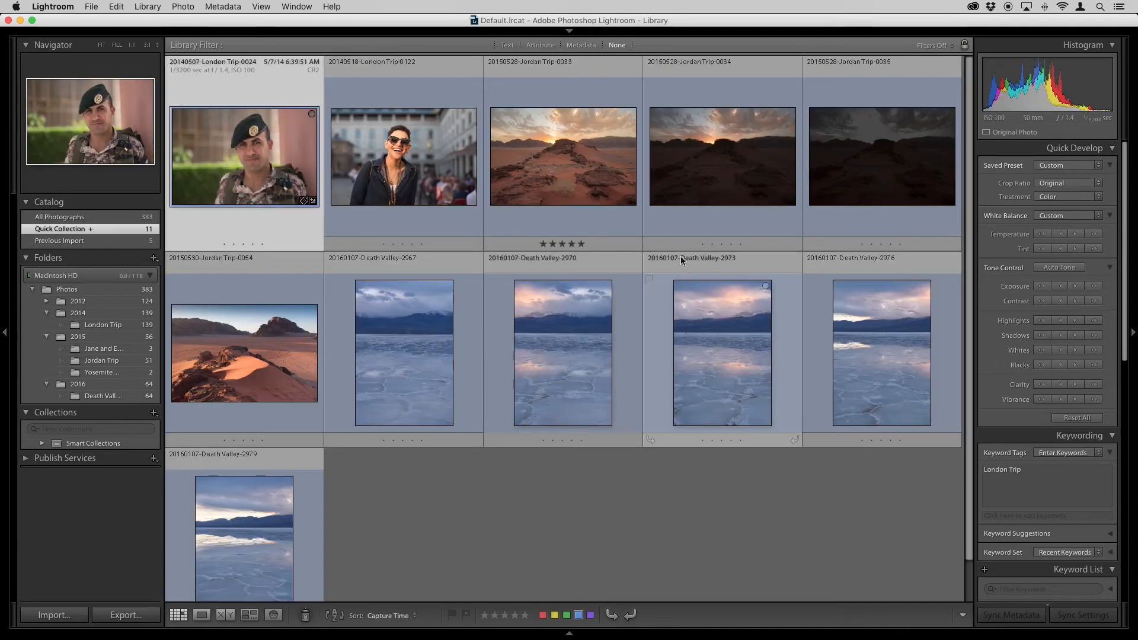
pyautogui.click(493, 189)
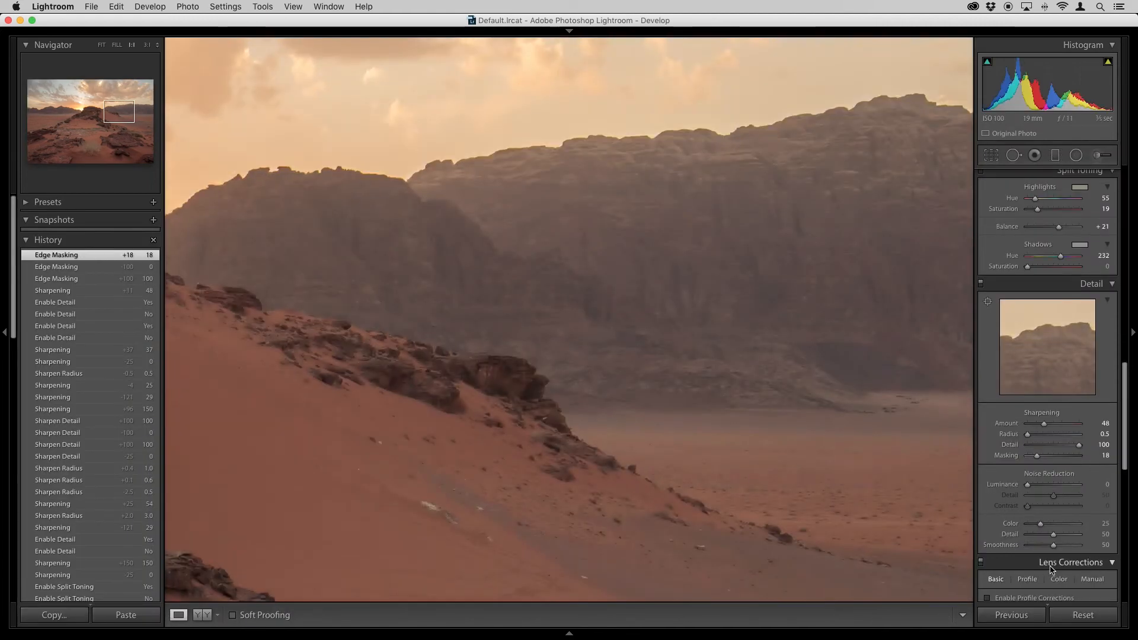
pyautogui.click(1061, 562)
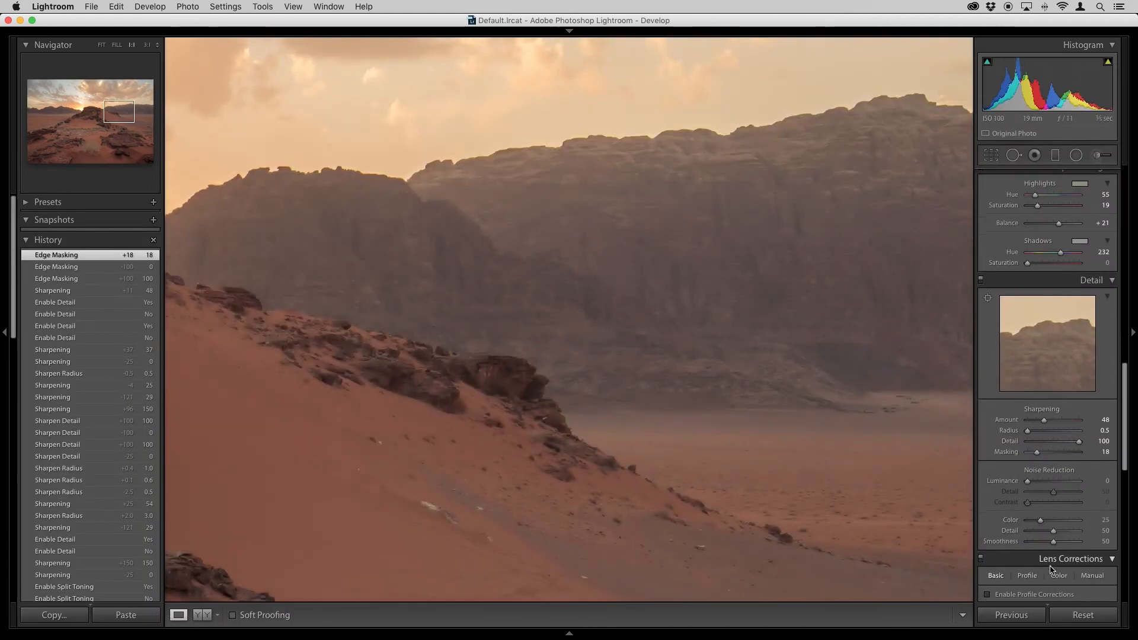
pyautogui.scroll(-3, 1051, 570)
pyautogui.scroll(-5, 1051, 570)
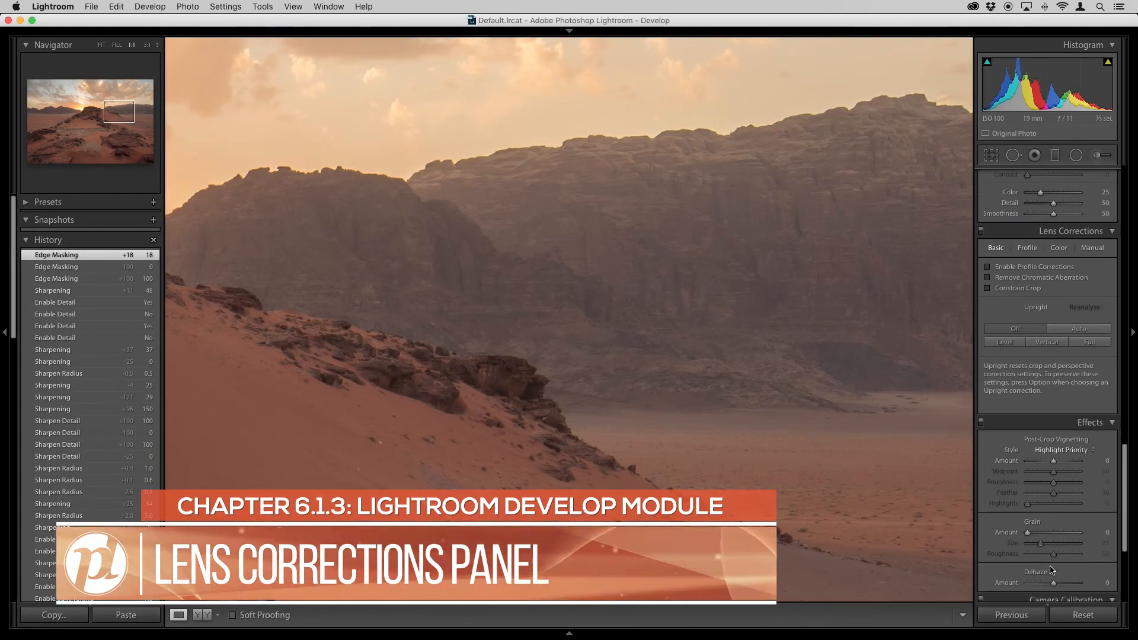
pyautogui.scroll(-2, 1052, 565)
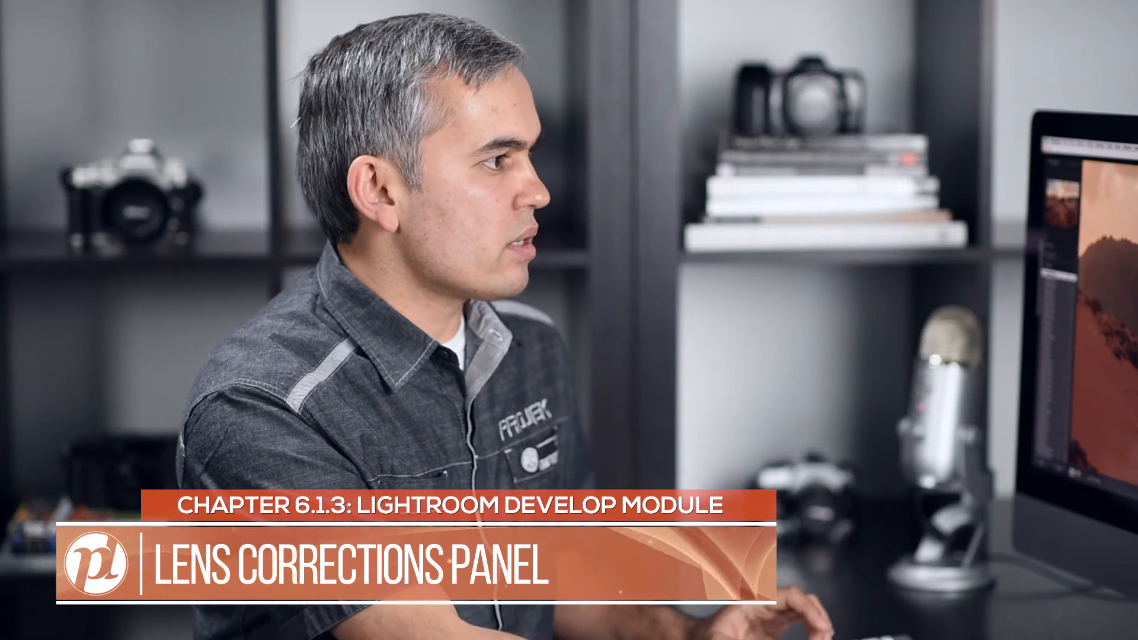
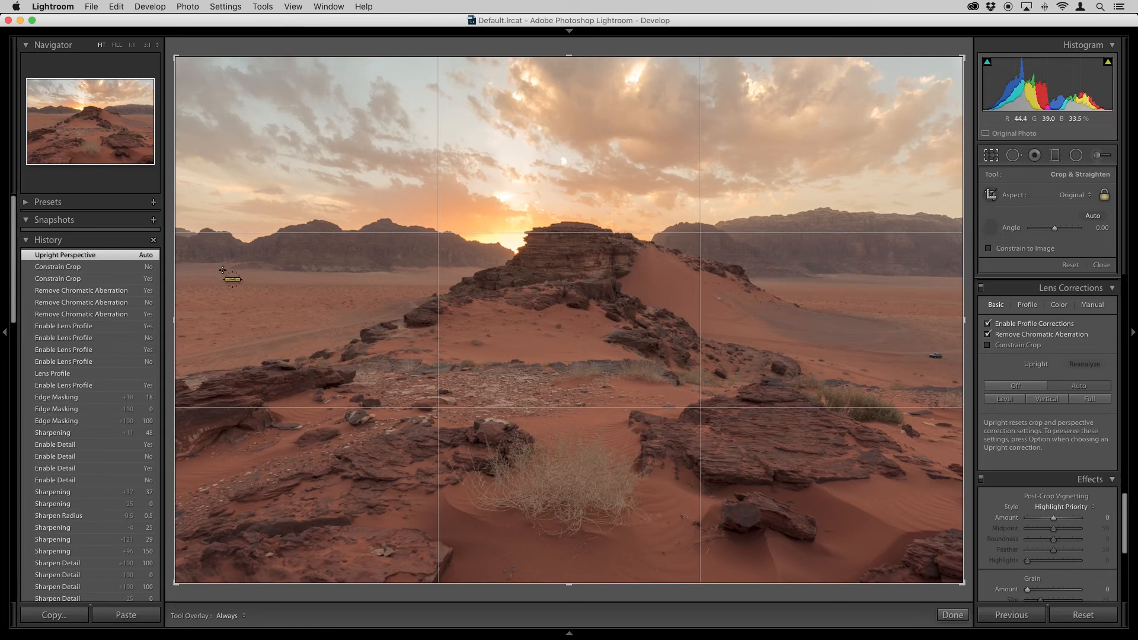
# Try straightening the desert photo along its horizon with the crop tool's Straighten line, and undo the rotation.
pyautogui.moveTo(223, 271); pyautogui.dragTo(871, 278)
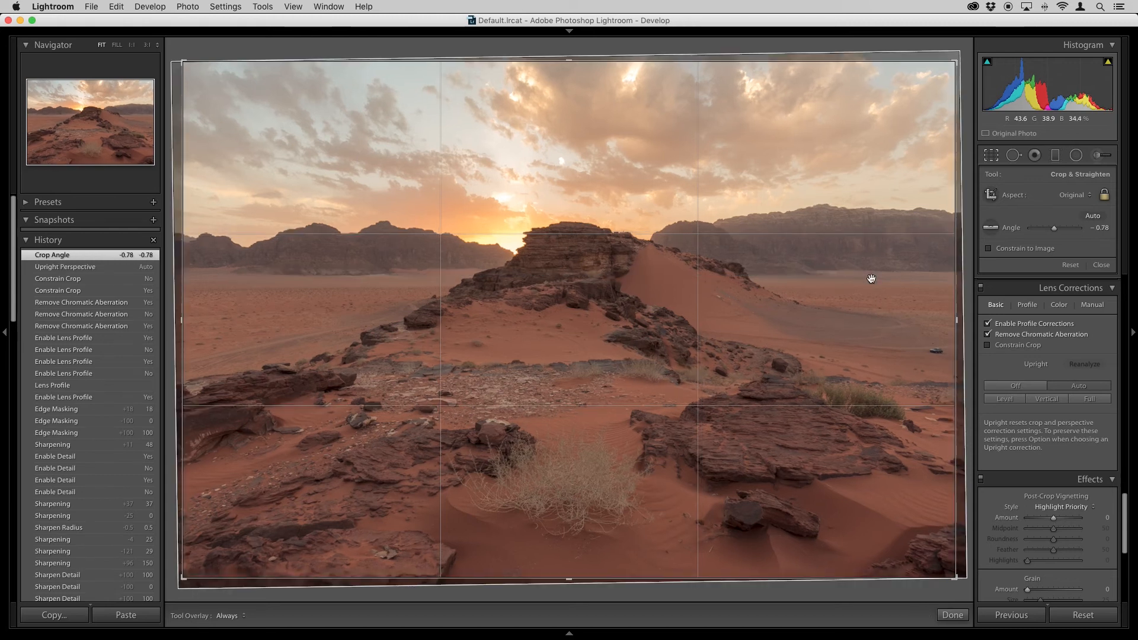
pyautogui.press('super+z')
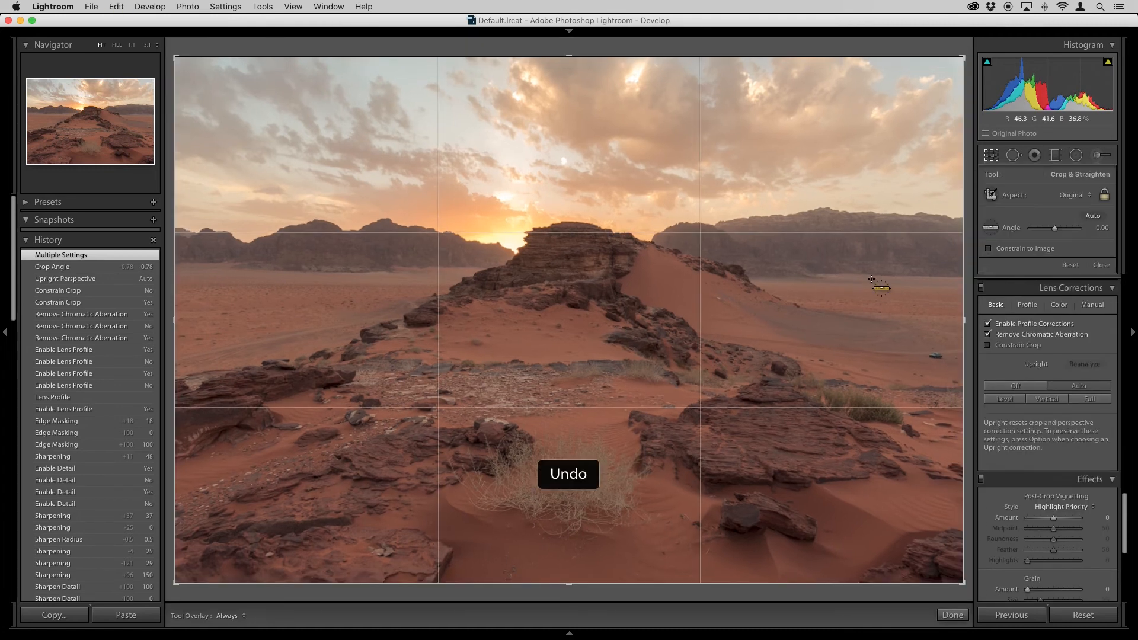
pyautogui.press('super+z')
pyautogui.press('r')
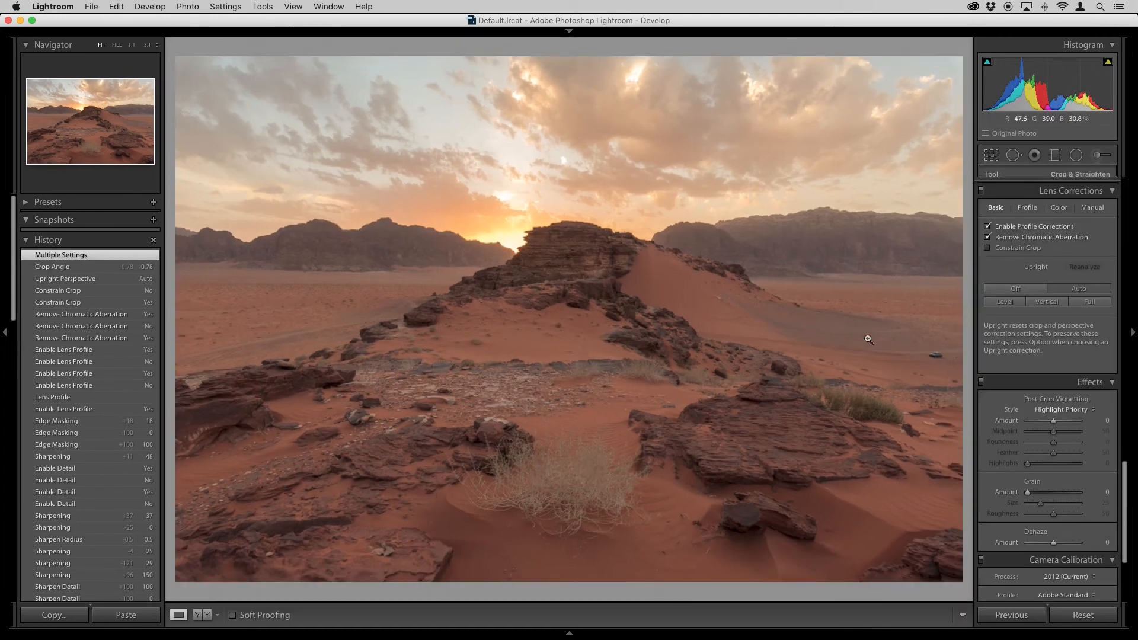
# Undo the desert photo's edits back through the Auto Upright correction and close the crop tool.
pyautogui.press('super+z')
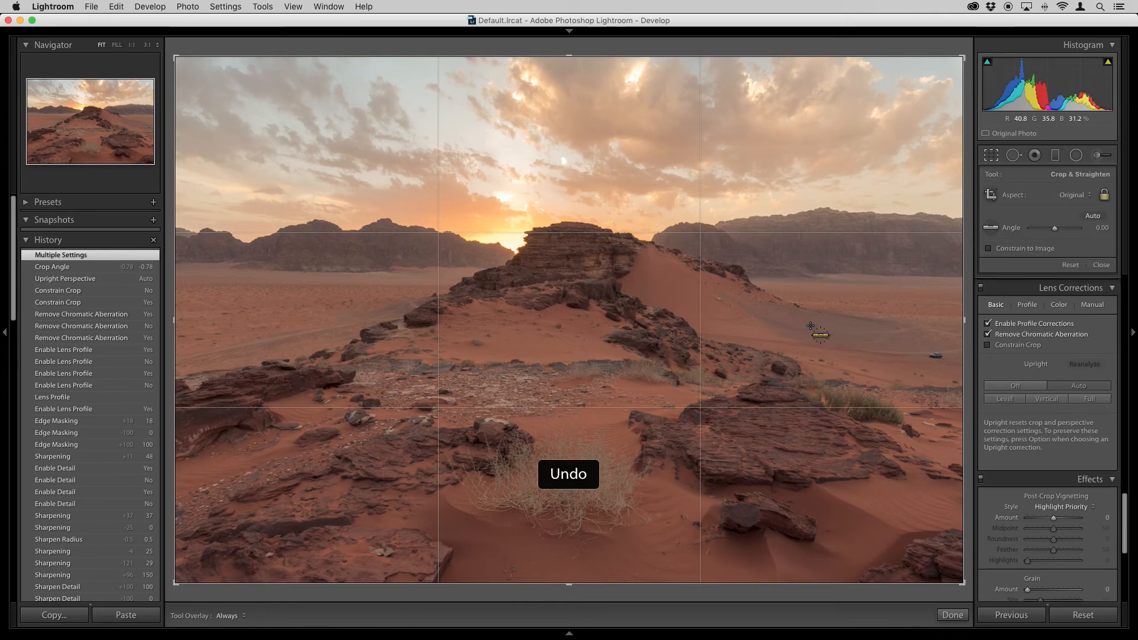
pyautogui.press('super+z')
pyautogui.press('super+z')
pyautogui.press('super+z')
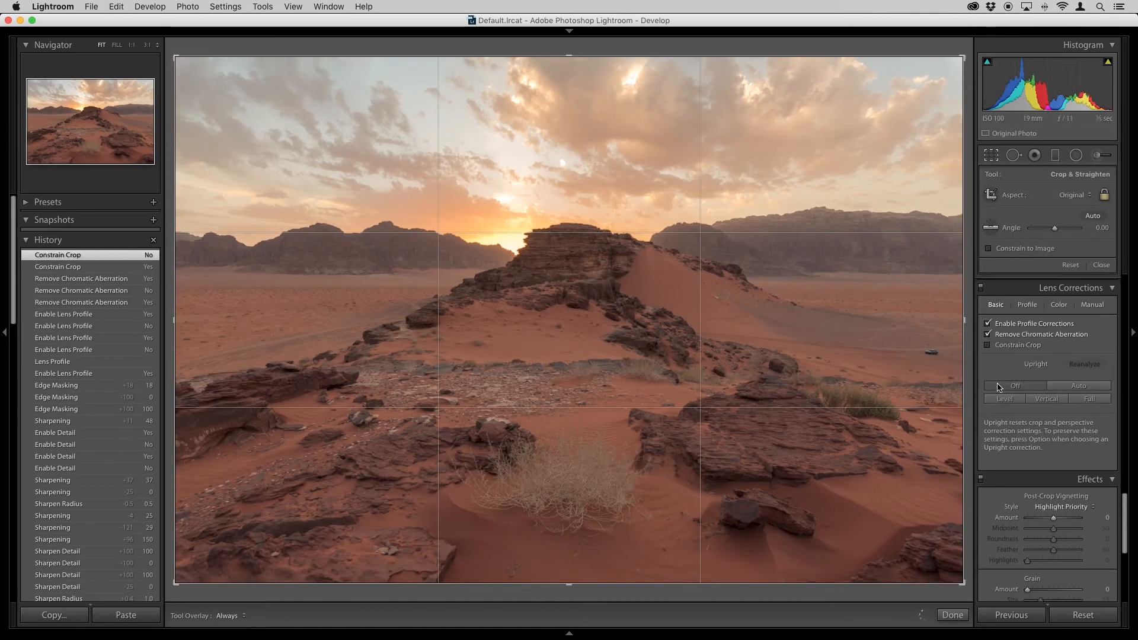
pyautogui.click(1102, 265)
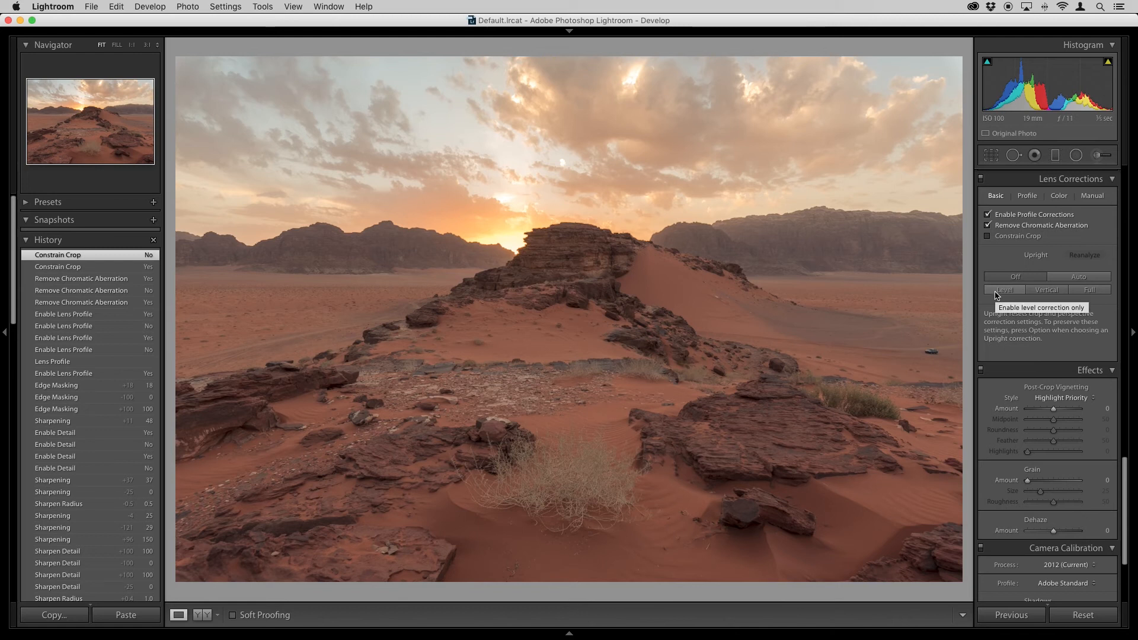
# Try the Level and Vertical Upright corrections on the desert photo, undoing each one.
pyautogui.click(997, 293)
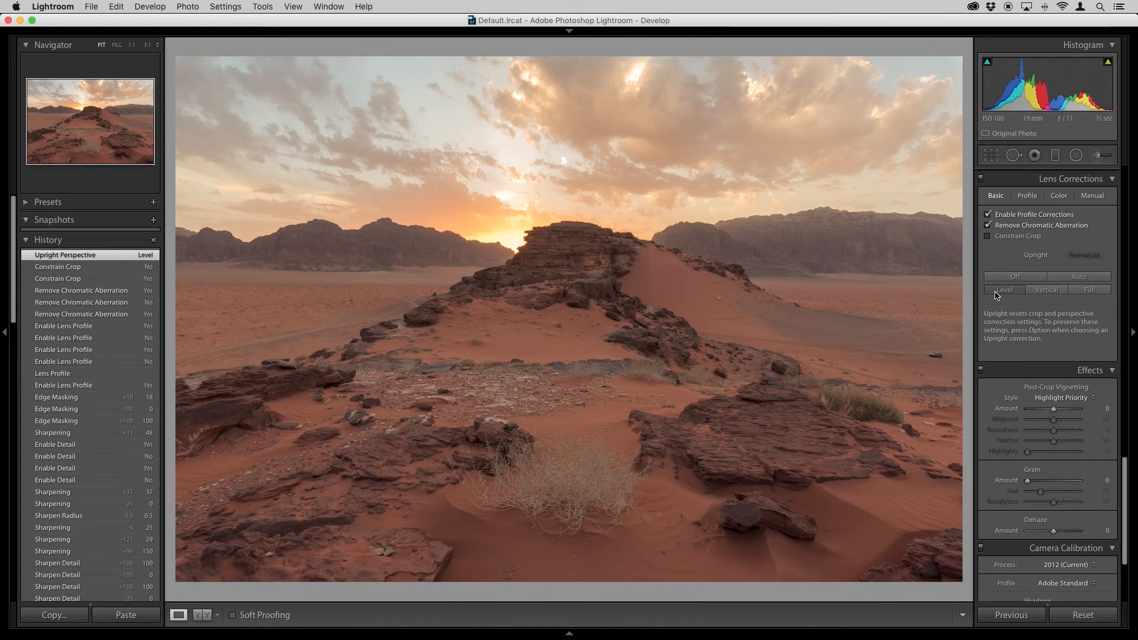
pyautogui.press('super+z')
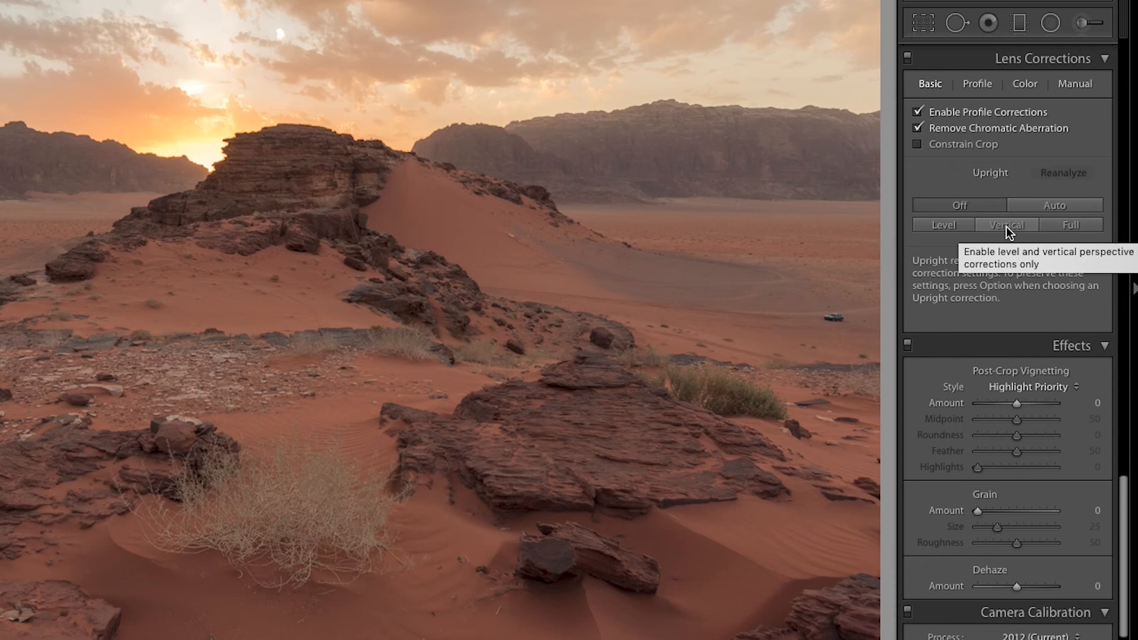
pyautogui.click(1005, 227)
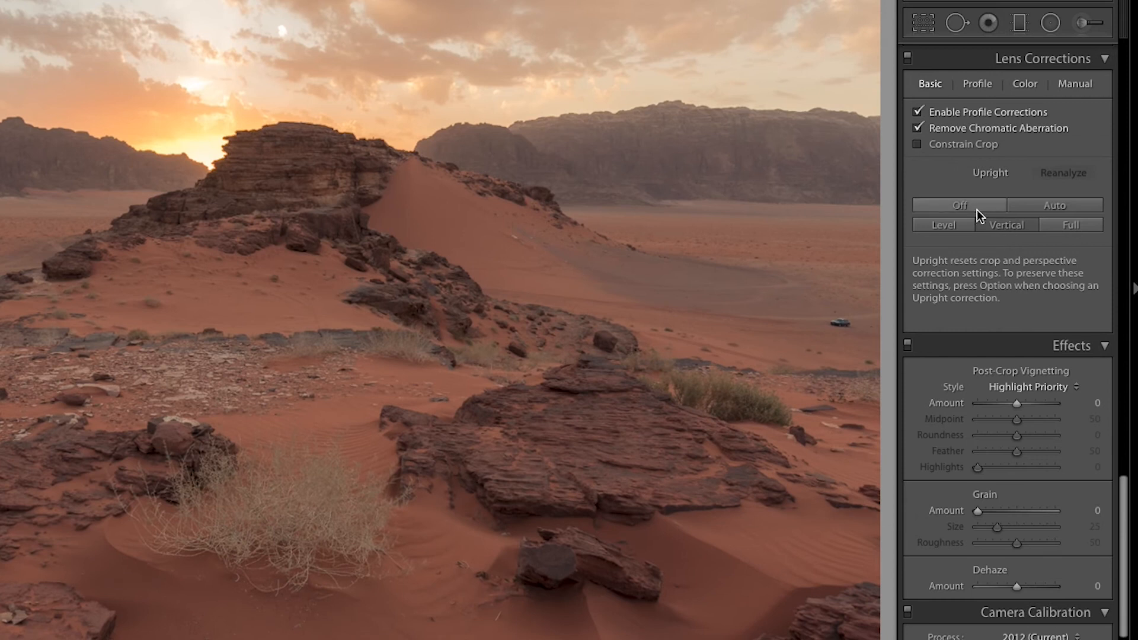
pyautogui.press('super+z')
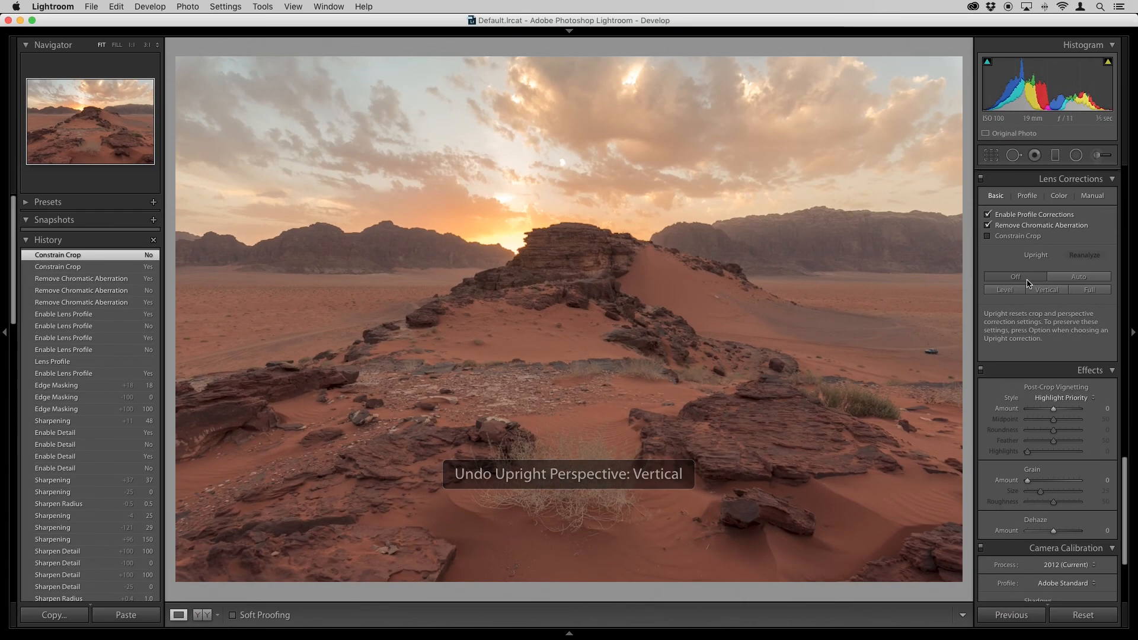
# Find the stone passageway photo 20150503-Jordan Trip-0008 in the Photos folder and open it for developing.
pyautogui.press('g')
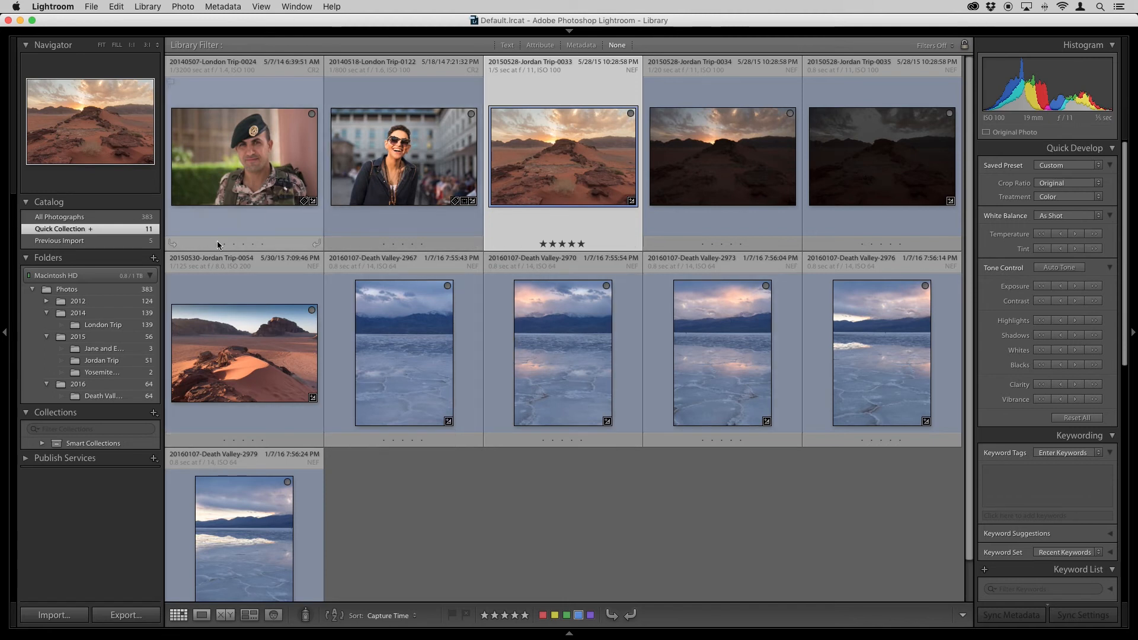
pyautogui.click(87, 292)
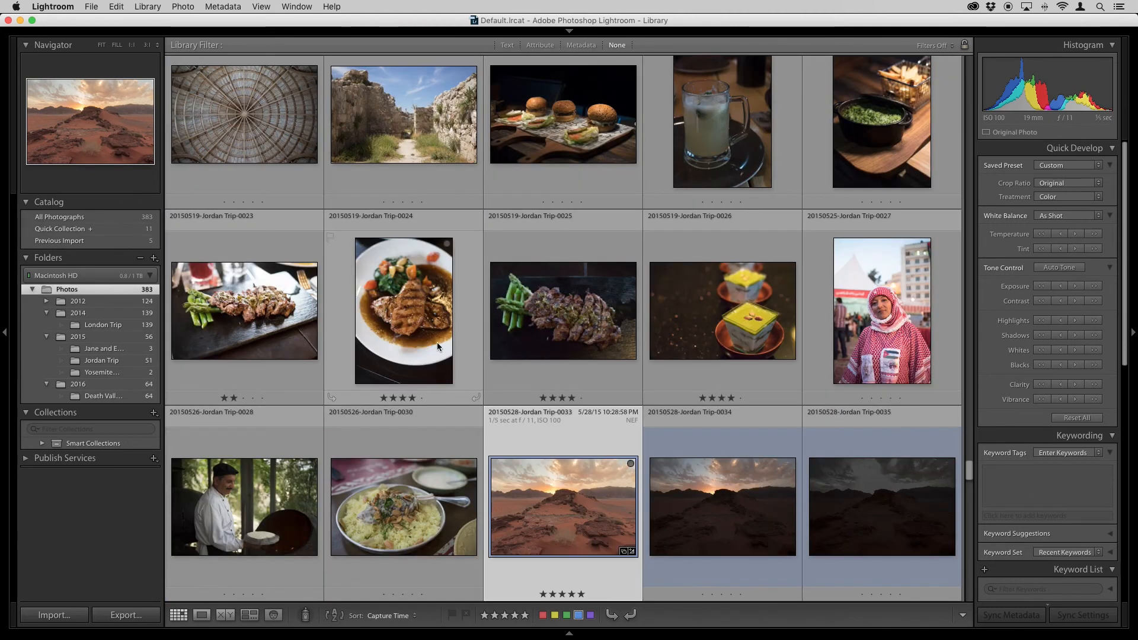
pyautogui.scroll(5, 437, 343)
pyautogui.scroll(6, 438, 346)
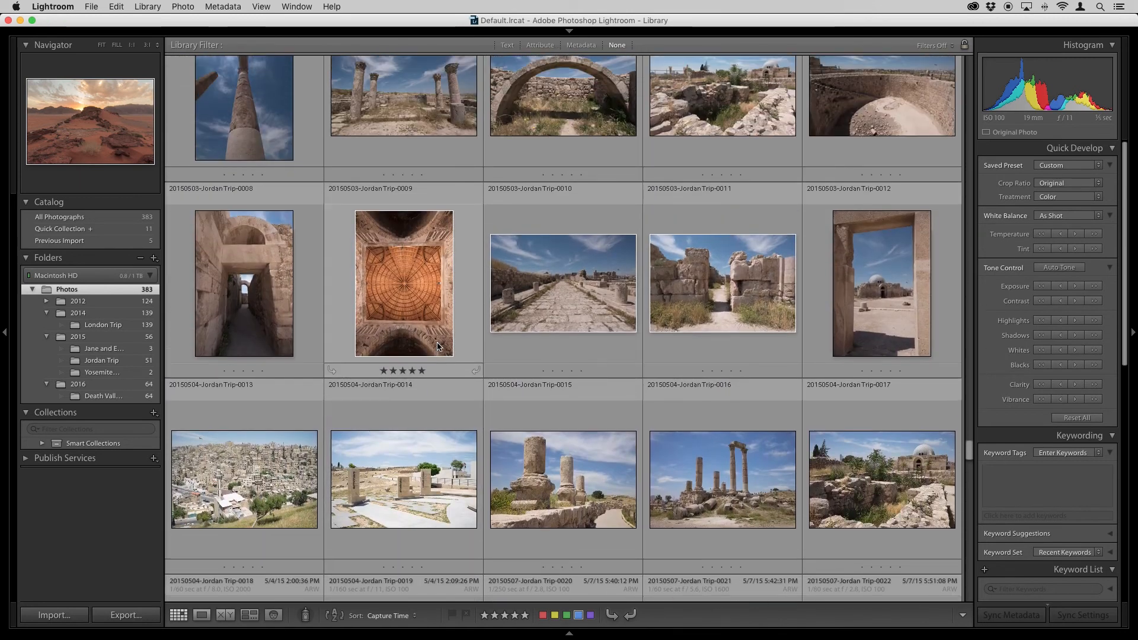
pyautogui.press('j')
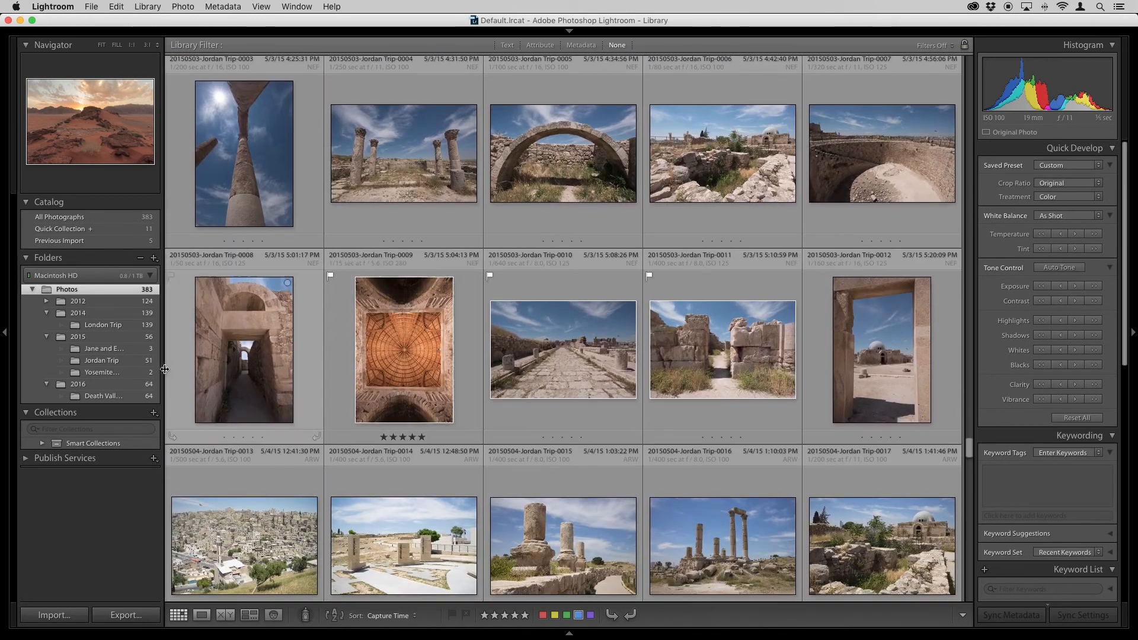
pyautogui.click(271, 349)
pyautogui.press('d')
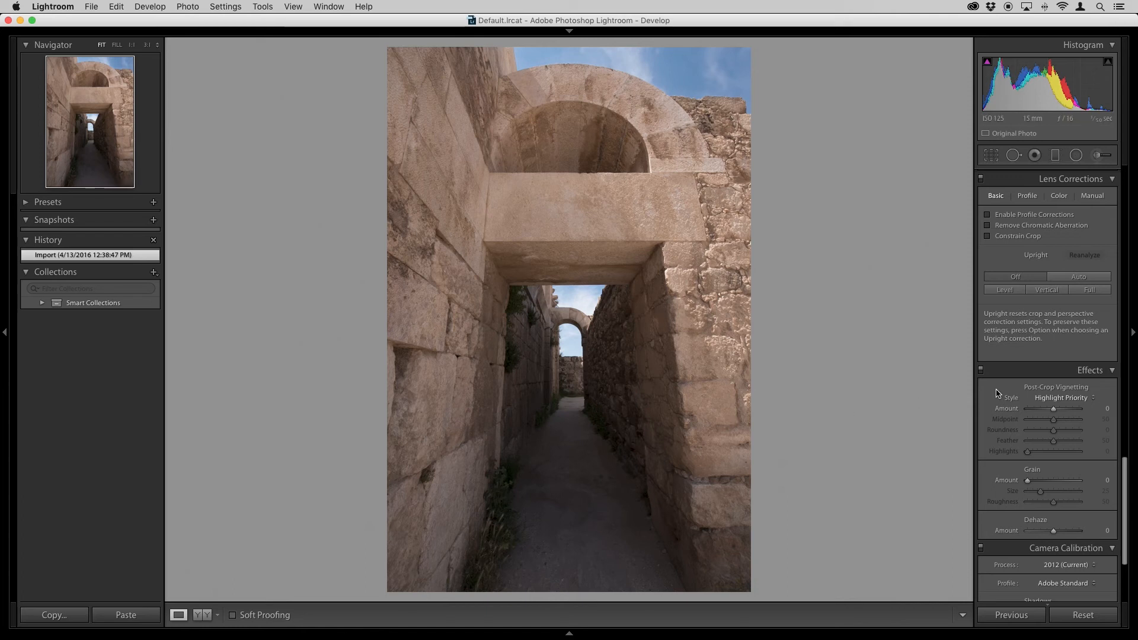
# Try the Auto and Level Upright corrections on the passageway photo, comparing Auto with the original and undoing both.
pyautogui.click(1080, 277)
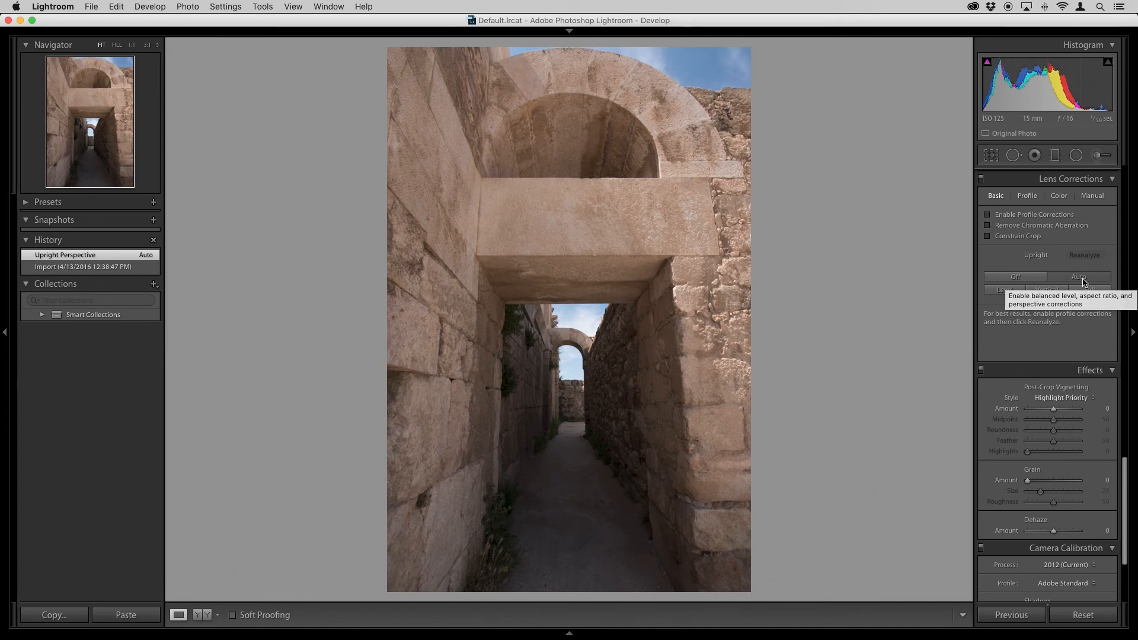
pyautogui.press('super+z')
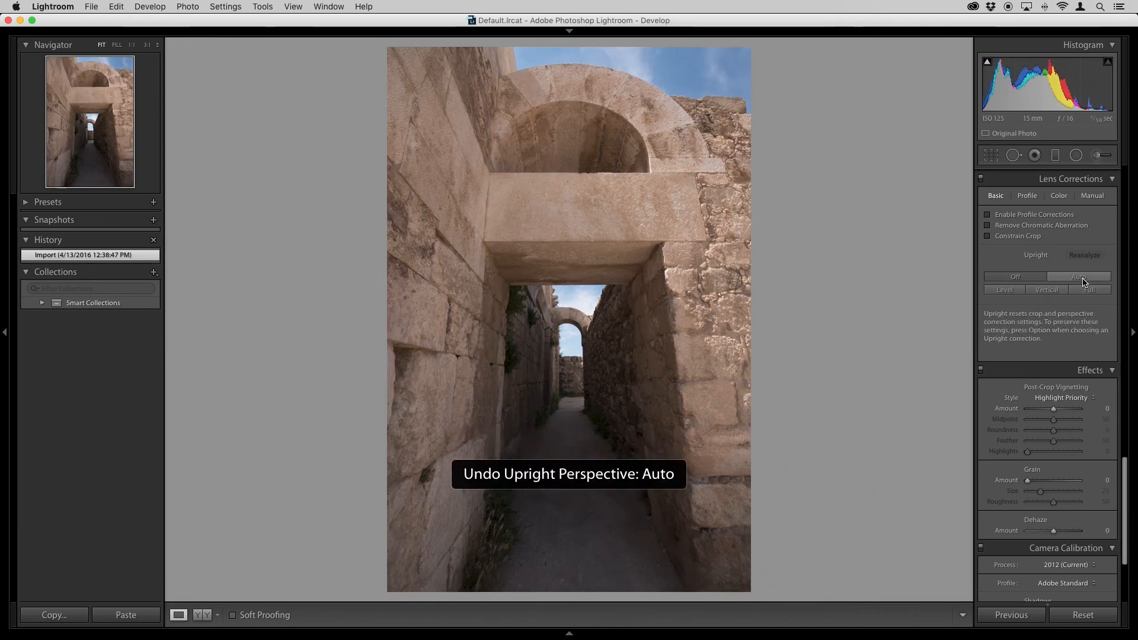
pyautogui.press('super+shift+z')
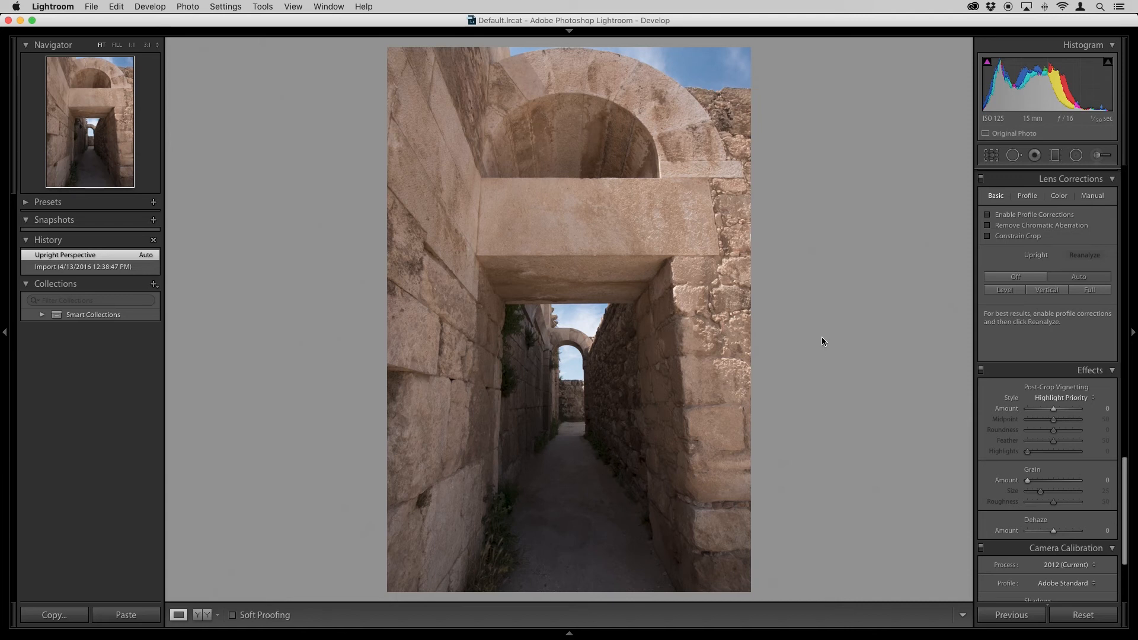
pyautogui.press('super+z')
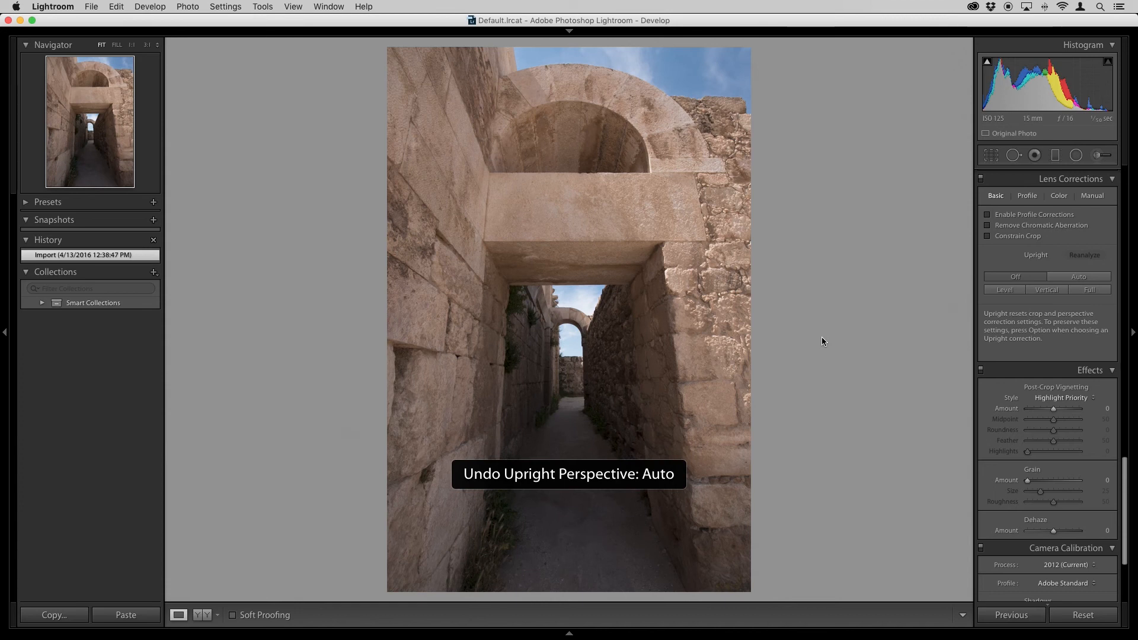
pyautogui.click(1005, 290)
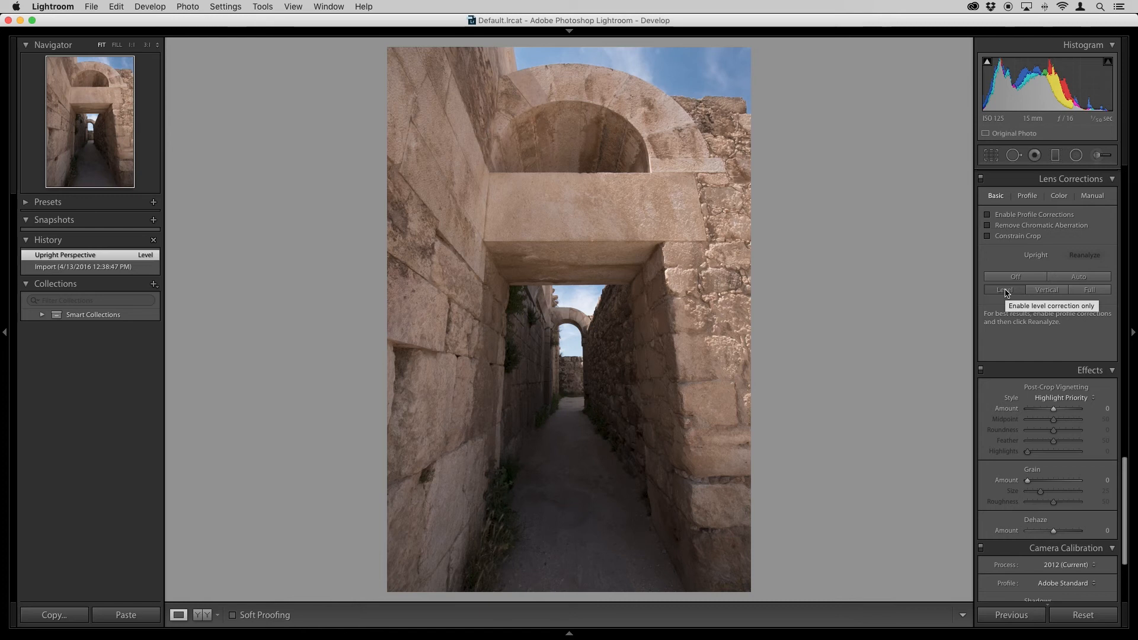
pyautogui.press('super+z')
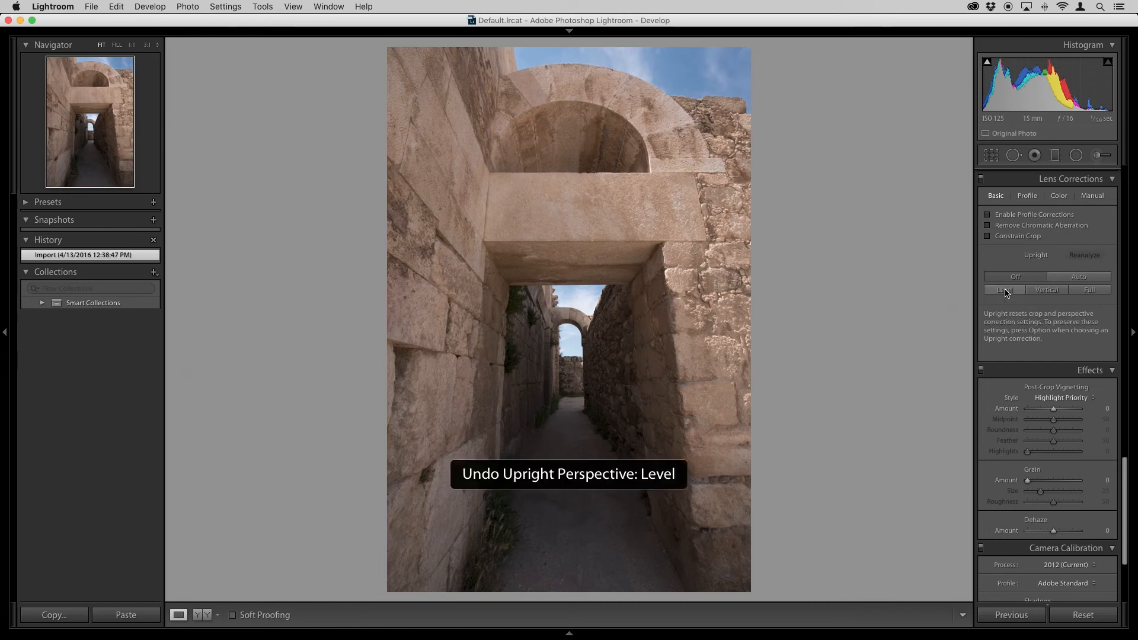
# Try the Vertical Upright correction with Constrain Crop on the passageway photo, comparing the correction with the original.
pyautogui.click(1047, 290)
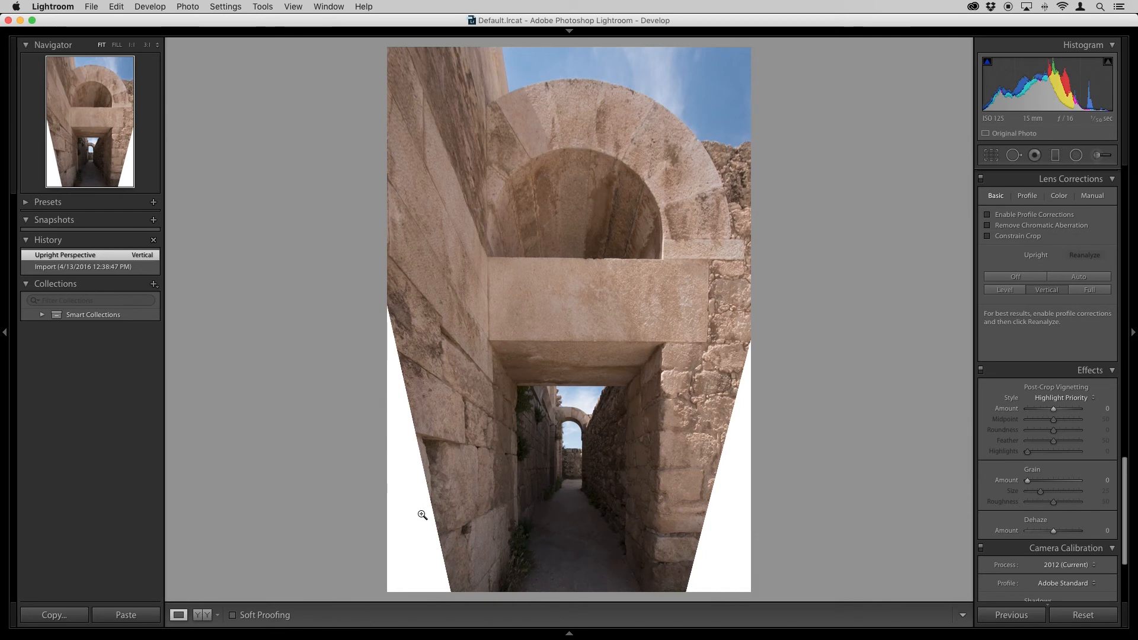
pyautogui.press('super+z')
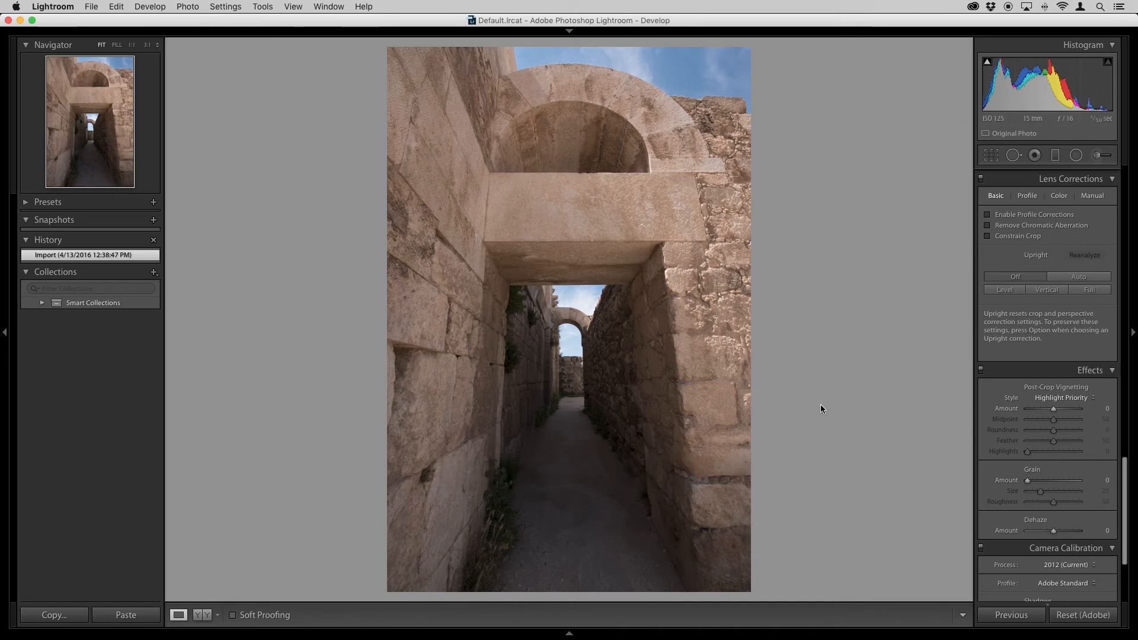
pyautogui.press('super+shift+z')
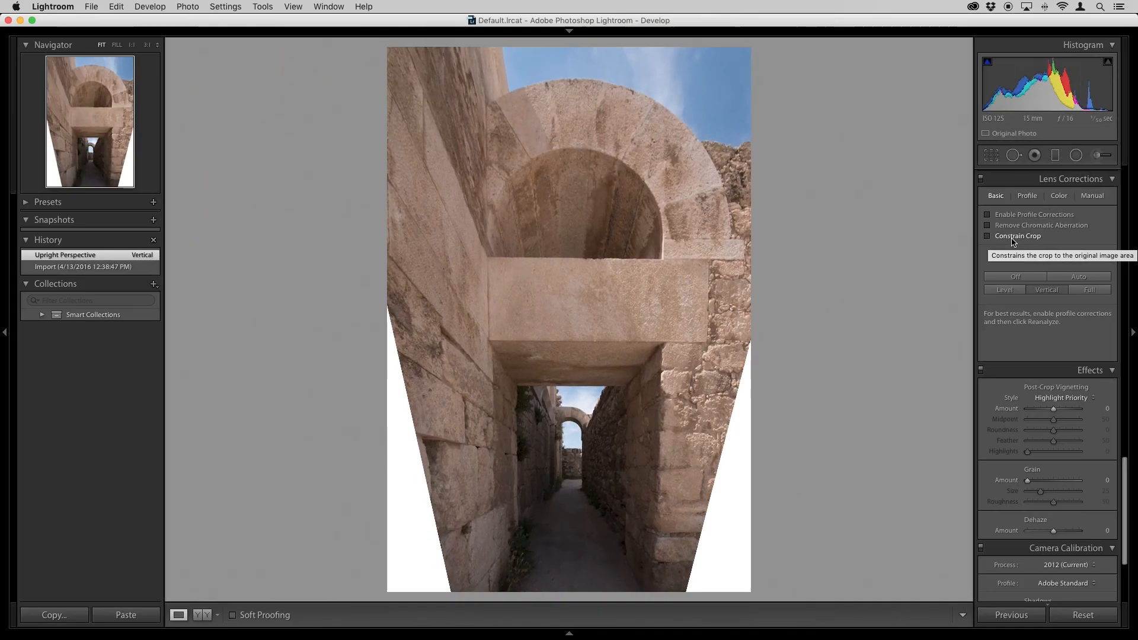
pyautogui.click(949, 148)
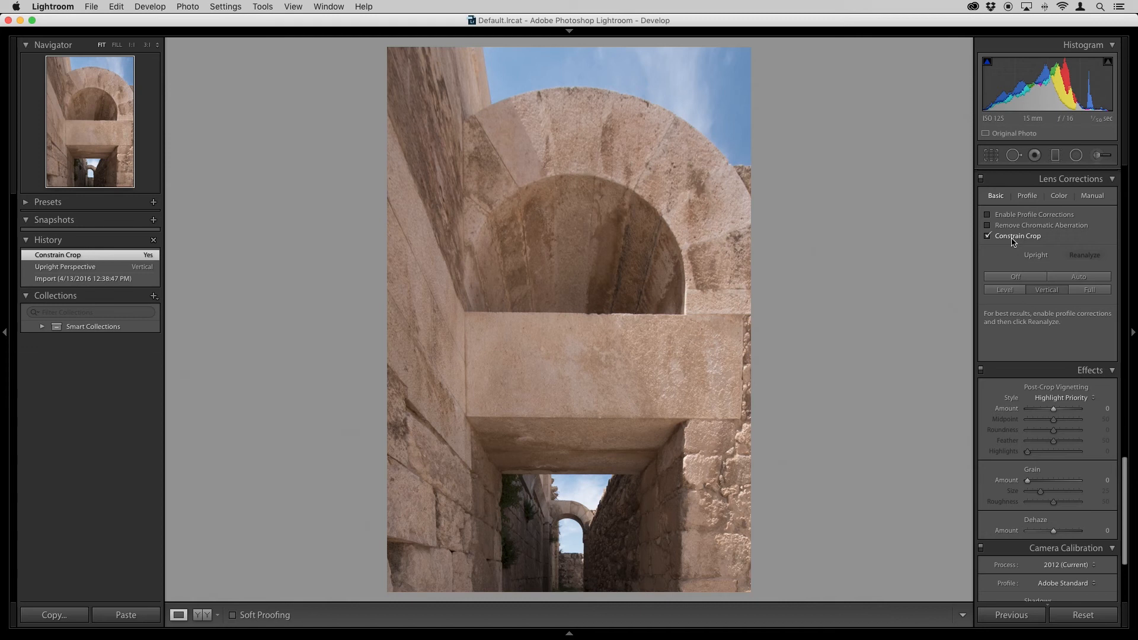
# Try a smaller crop on the passageway photo, shifted down to include more of the path beneath the arch.
pyautogui.press('r')
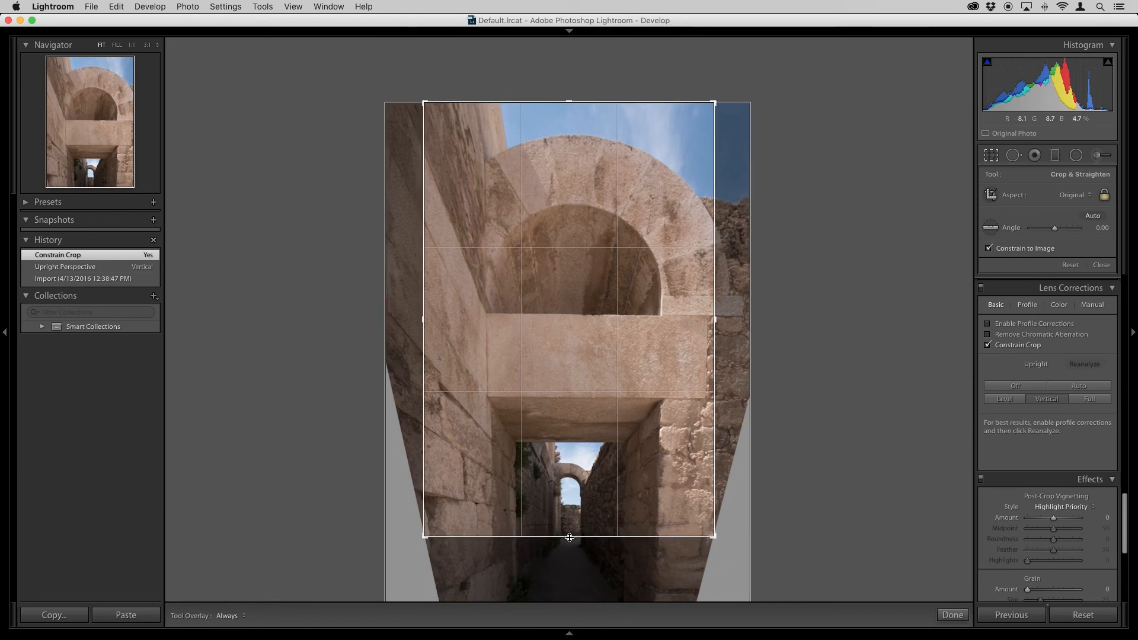
pyautogui.moveTo(569, 537); pyautogui.dragTo(570, 506)
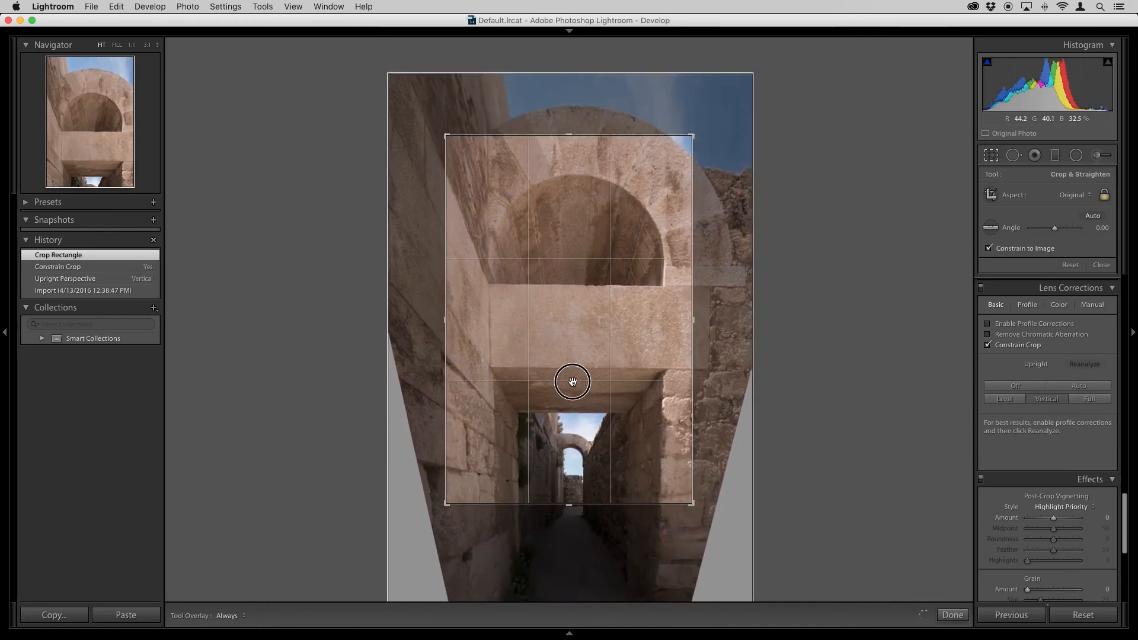
pyautogui.moveTo(576, 357); pyautogui.dragTo(560, 293)
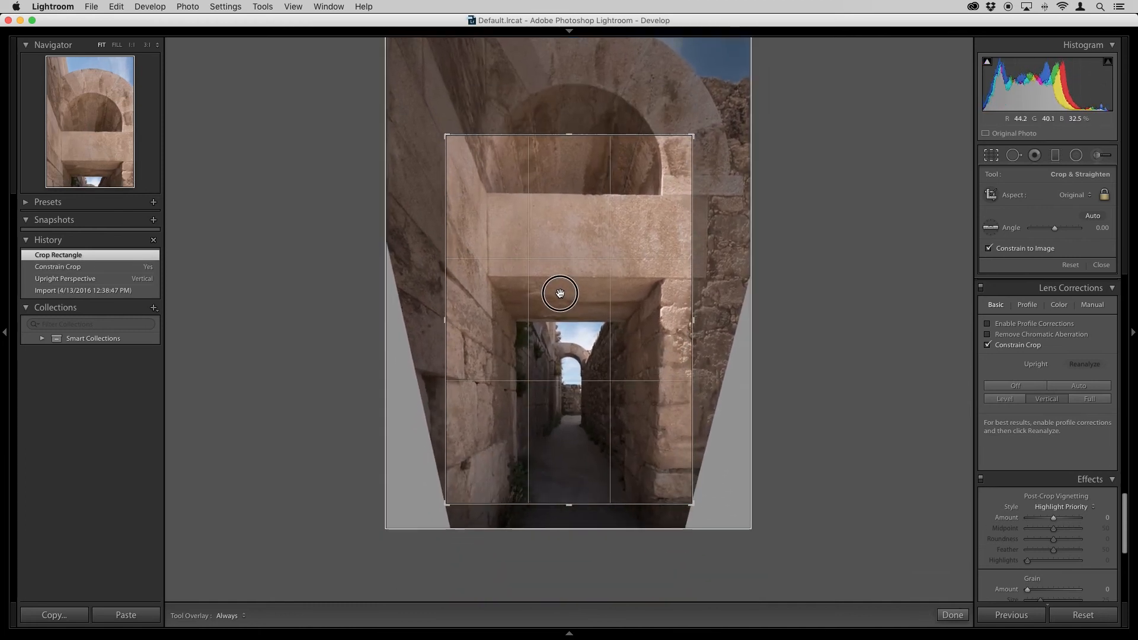
pyautogui.click(565, 122)
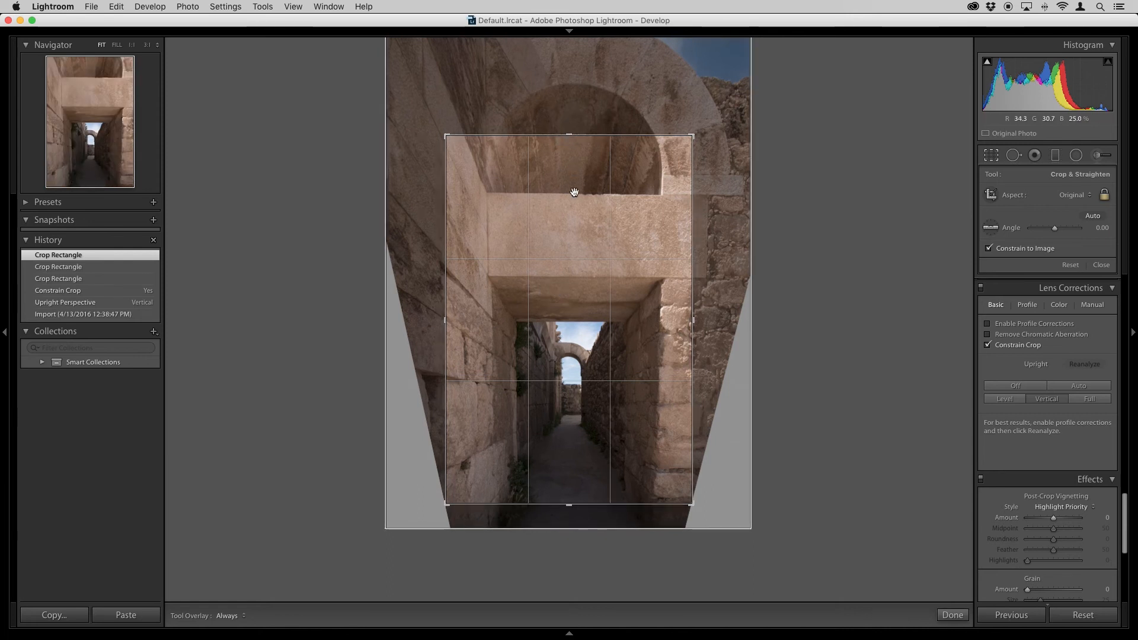
# Undo the passageway photo's crop changes, Constrain Crop and the Vertical Upright correction.
pyautogui.press('super+z')
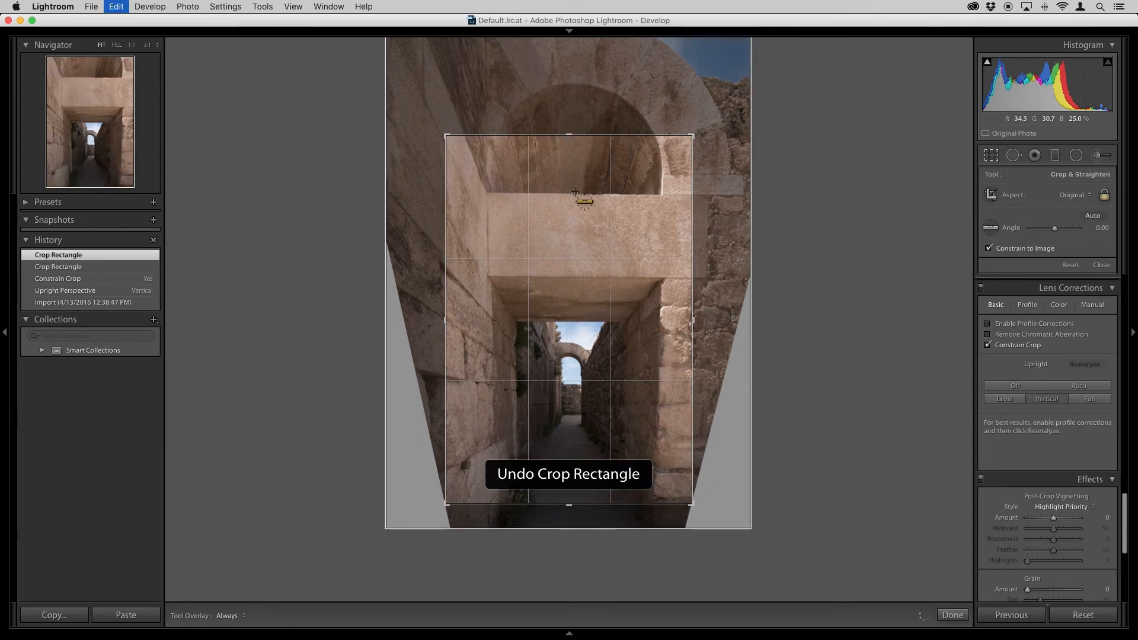
pyautogui.press('super+z')
pyautogui.press('super+z')
pyautogui.press('super+z')
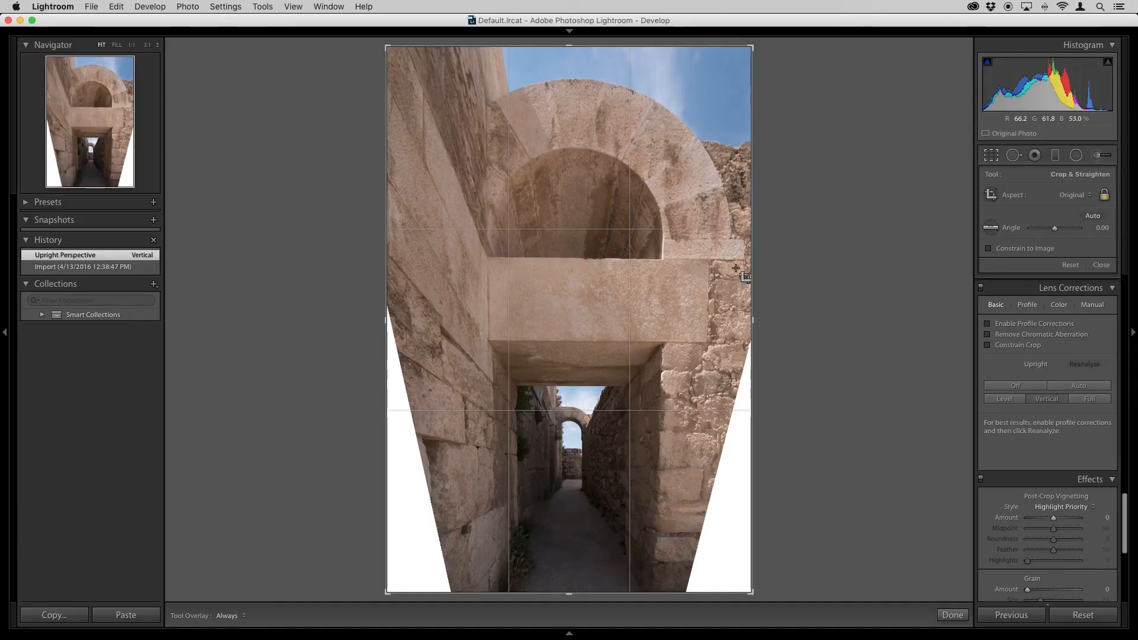
pyautogui.press('super+z')
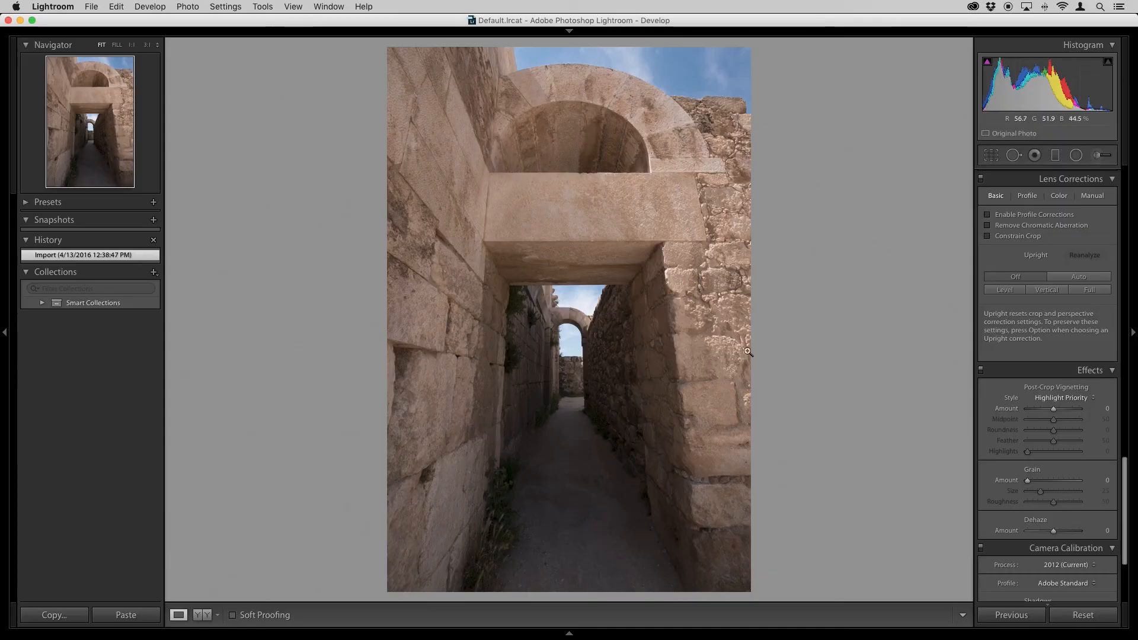
# Open the church tower photo 20140518-London Trip-0128 for developing and try the Full Upright correction on it.
pyautogui.press('g')
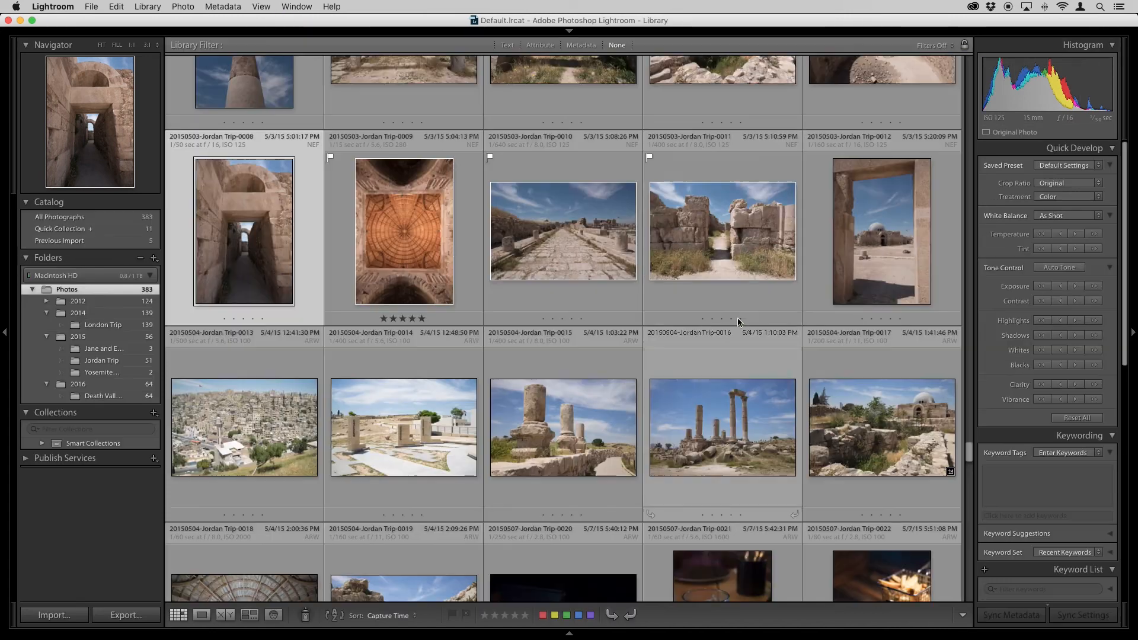
pyautogui.scroll(10, 554, 303)
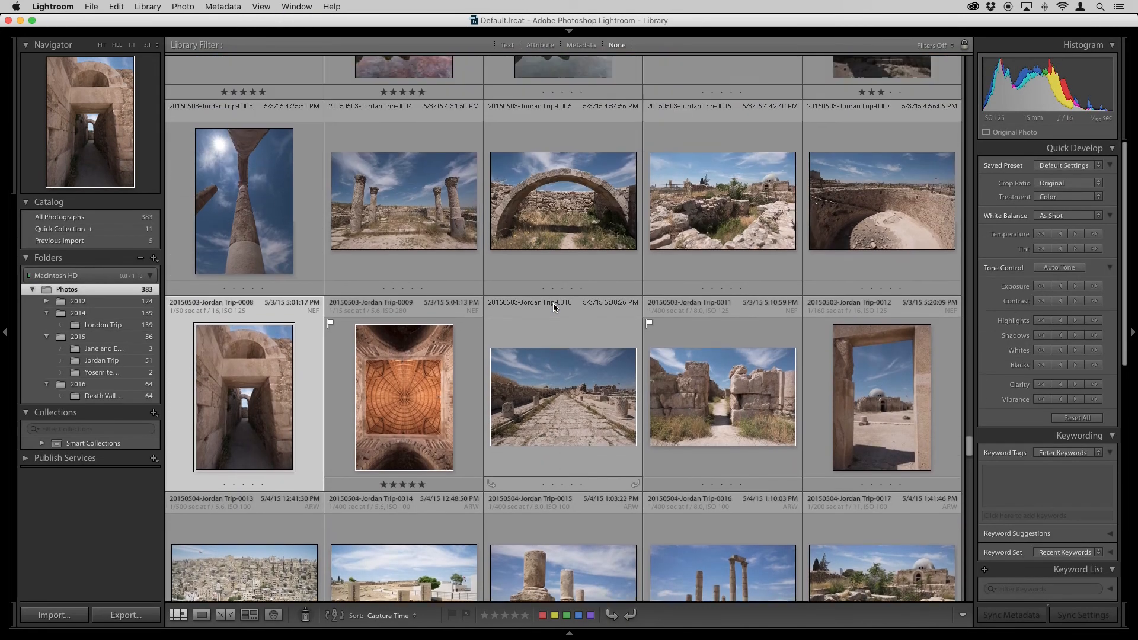
pyautogui.scroll(5, 554, 304)
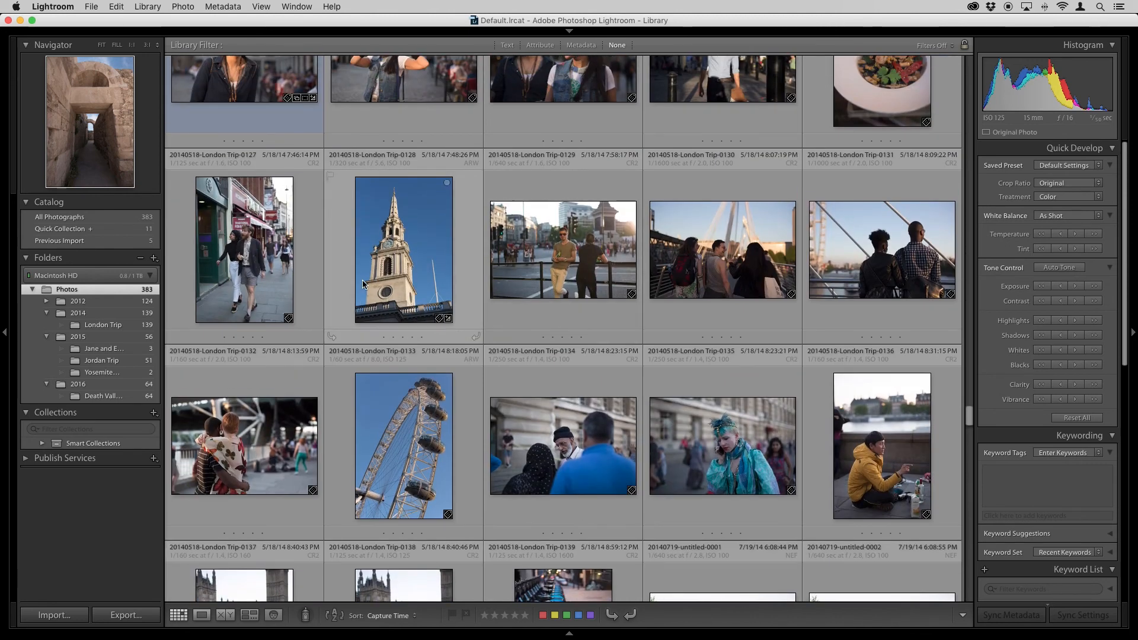
pyautogui.doubleClick(363, 284)
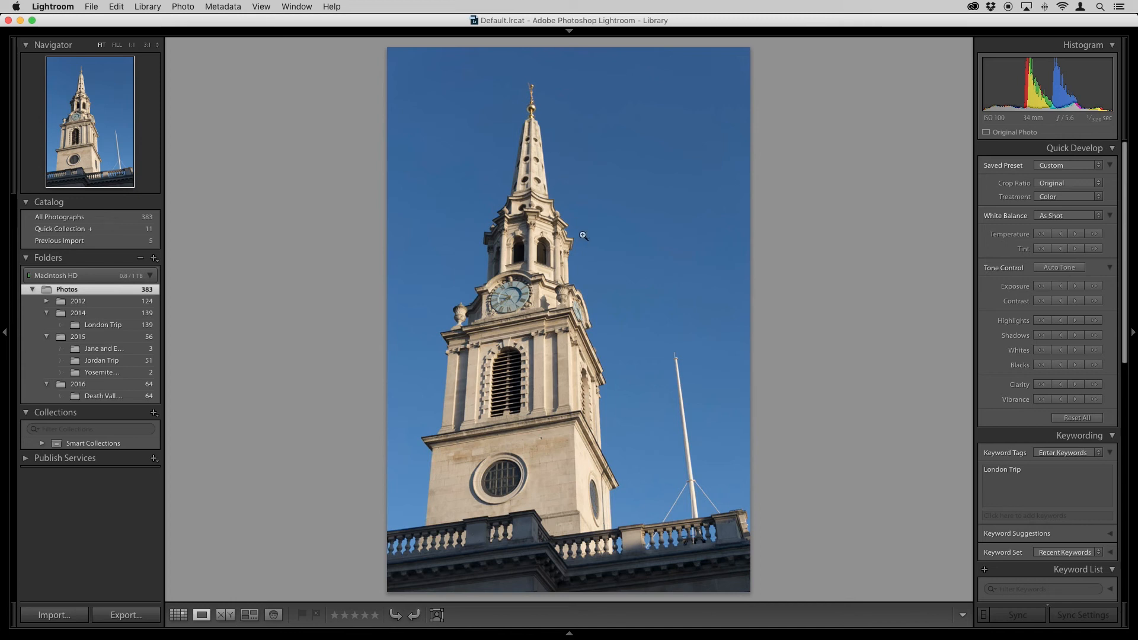
pyautogui.press('r')
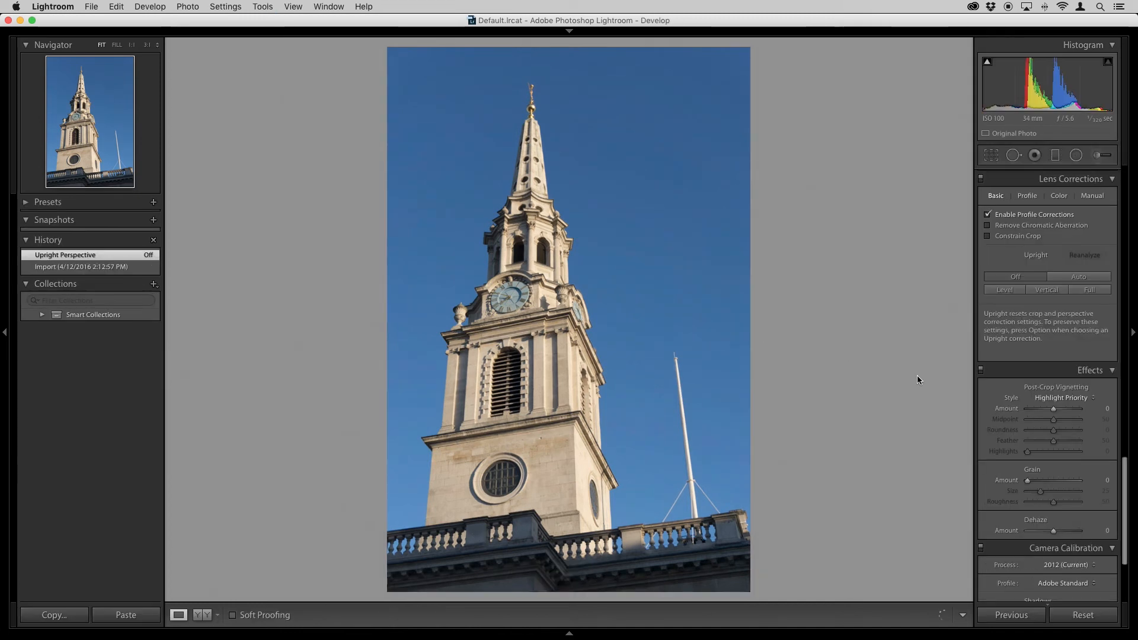
pyautogui.click(1091, 290)
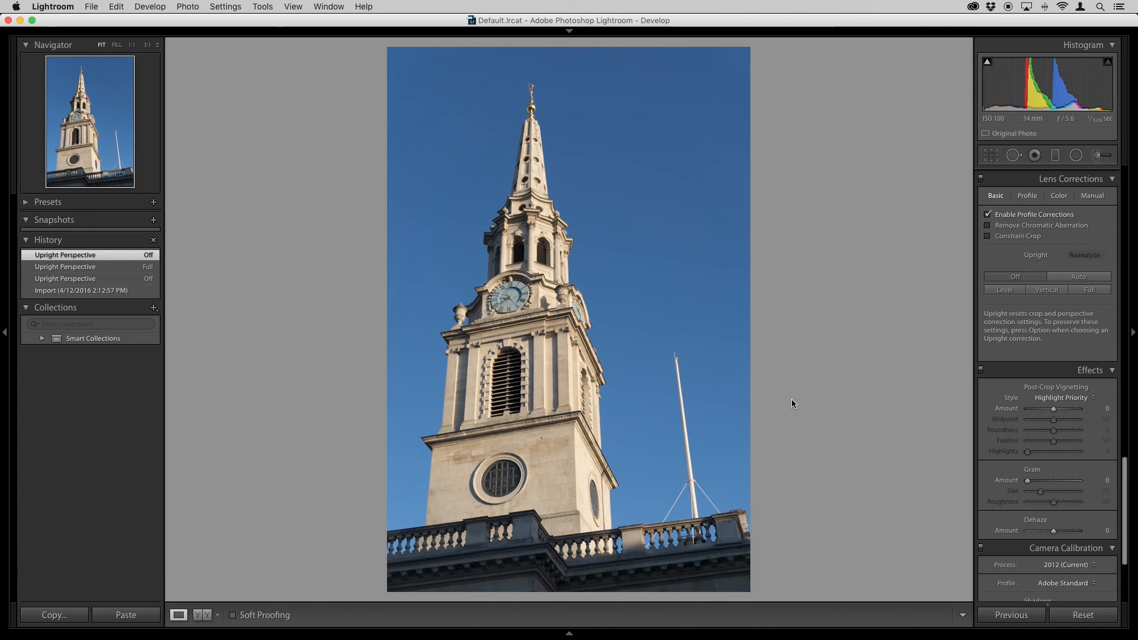
# Open the desert sunset photo 20150528-Jordan Trip-0033 from the Quick Collection.
pyautogui.press('g')
pyautogui.scroll(-8, 560, 404)
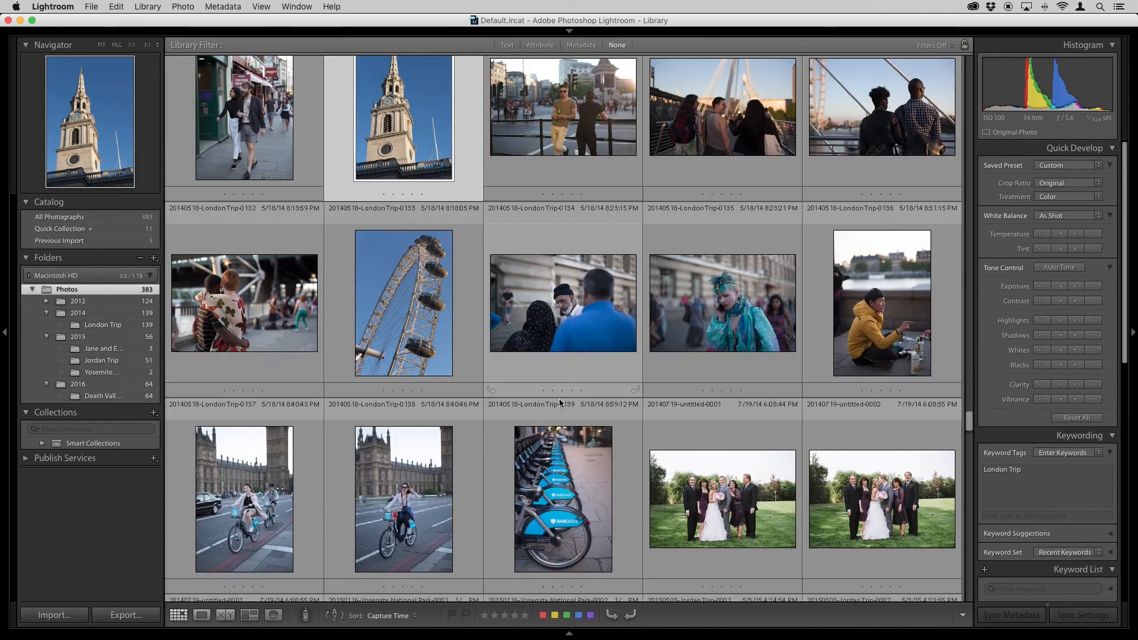
pyautogui.press('j')
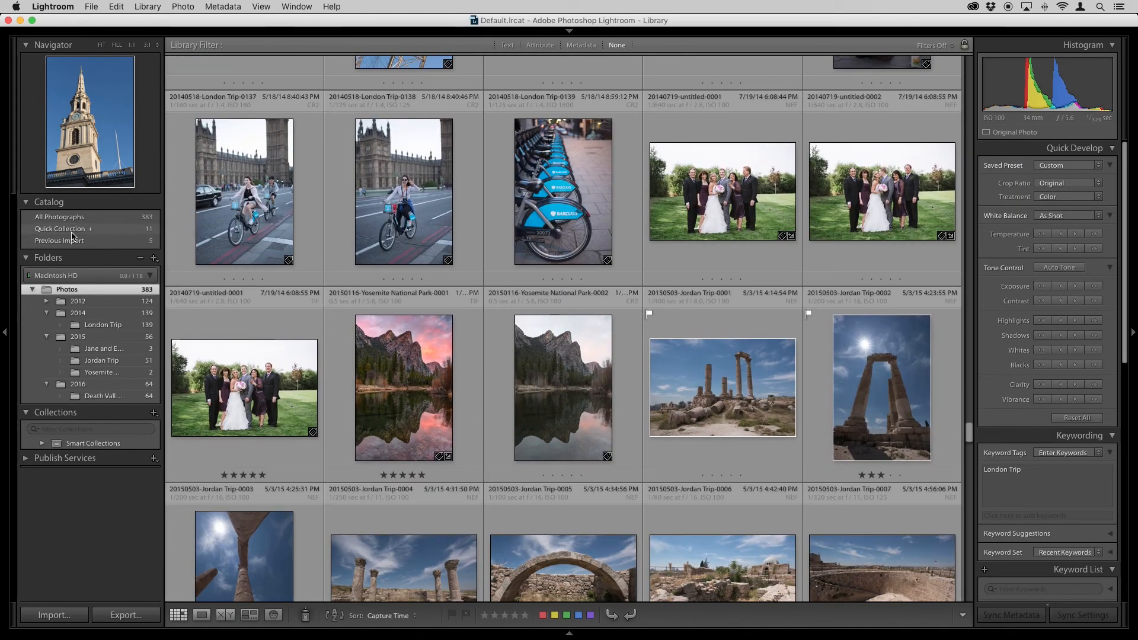
pyautogui.click(71, 233)
pyautogui.click(581, 144)
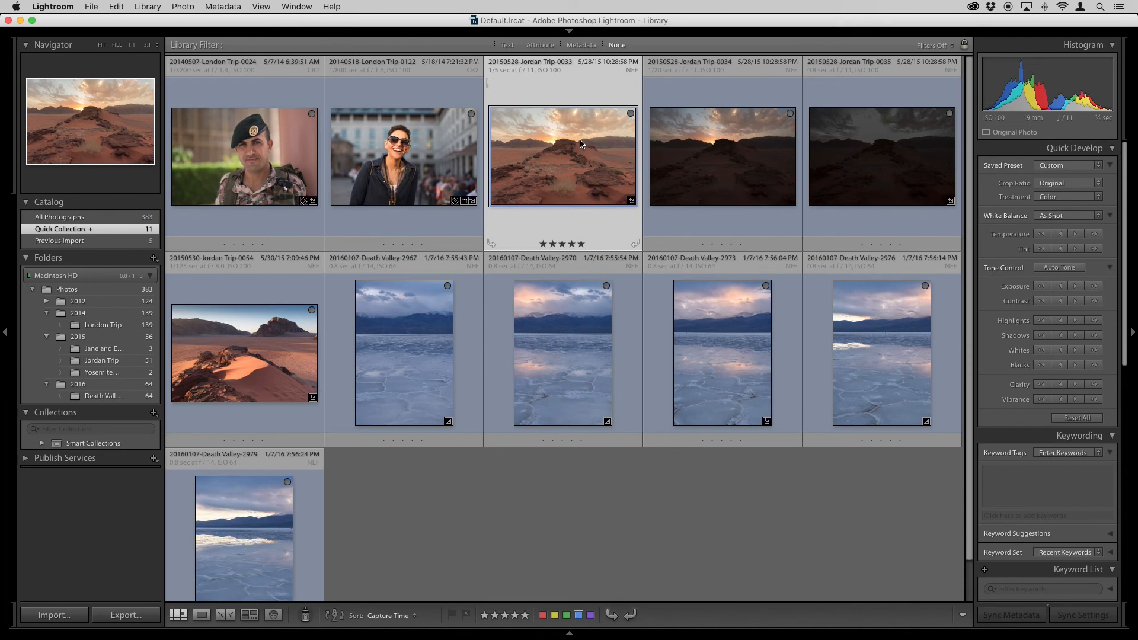
pyautogui.doubleClick(581, 144)
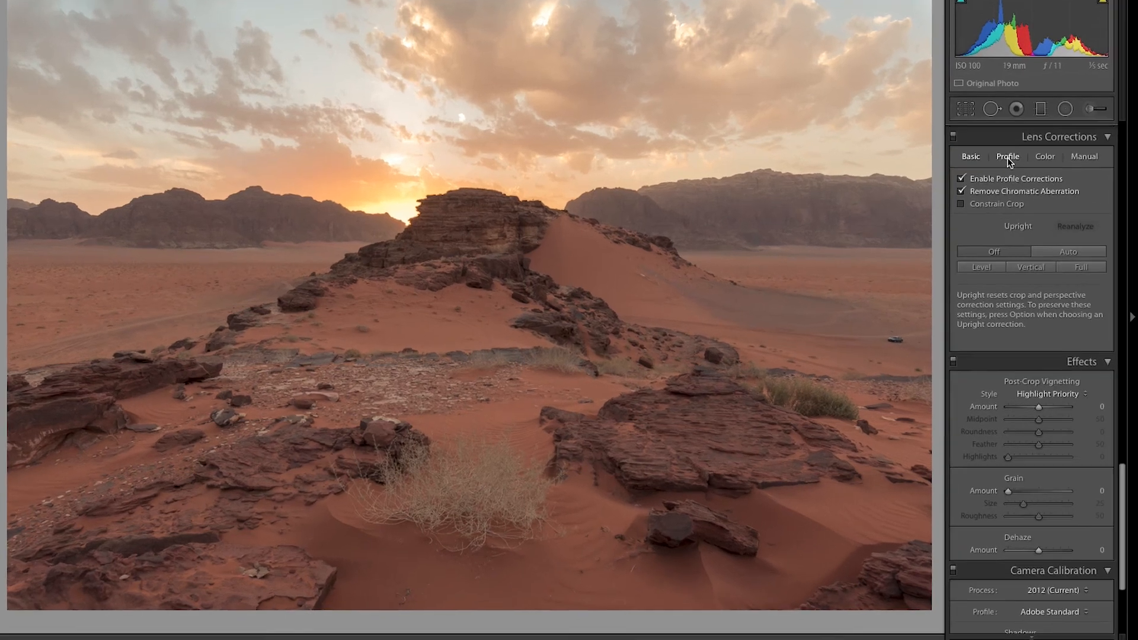
# Try lowering the lens profile's Distortion amount to 0 and raising it on the desert photo, undoing the changes.
pyautogui.click(1008, 159)
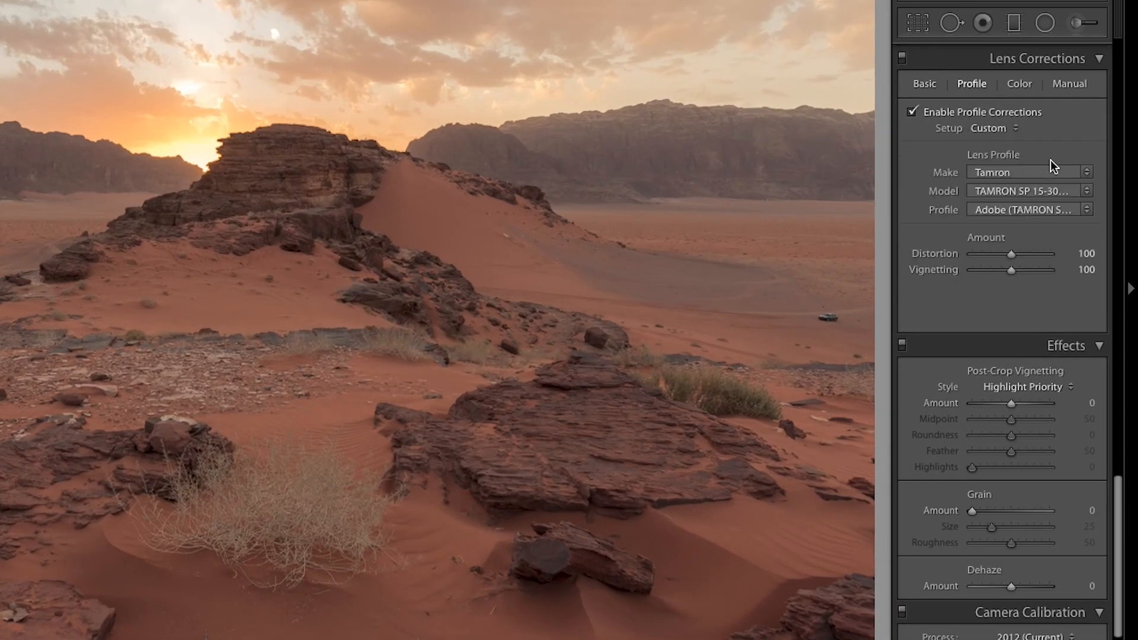
pyautogui.click(1006, 253)
pyautogui.click(980, 254)
pyautogui.click(962, 253)
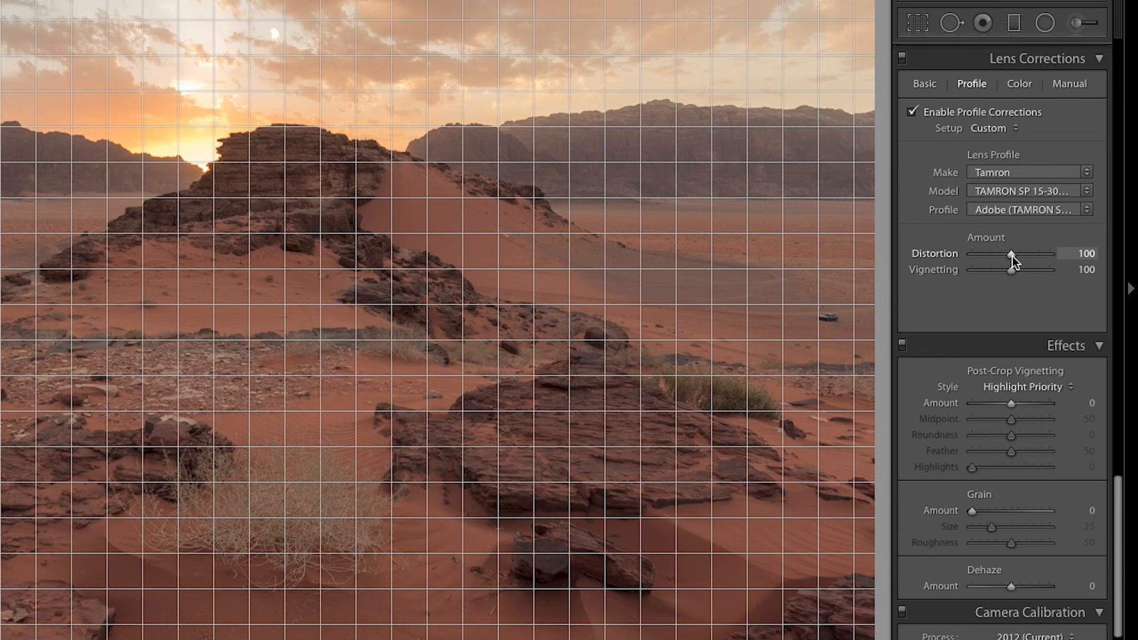
pyautogui.moveTo(1013, 256); pyautogui.dragTo(972, 257)
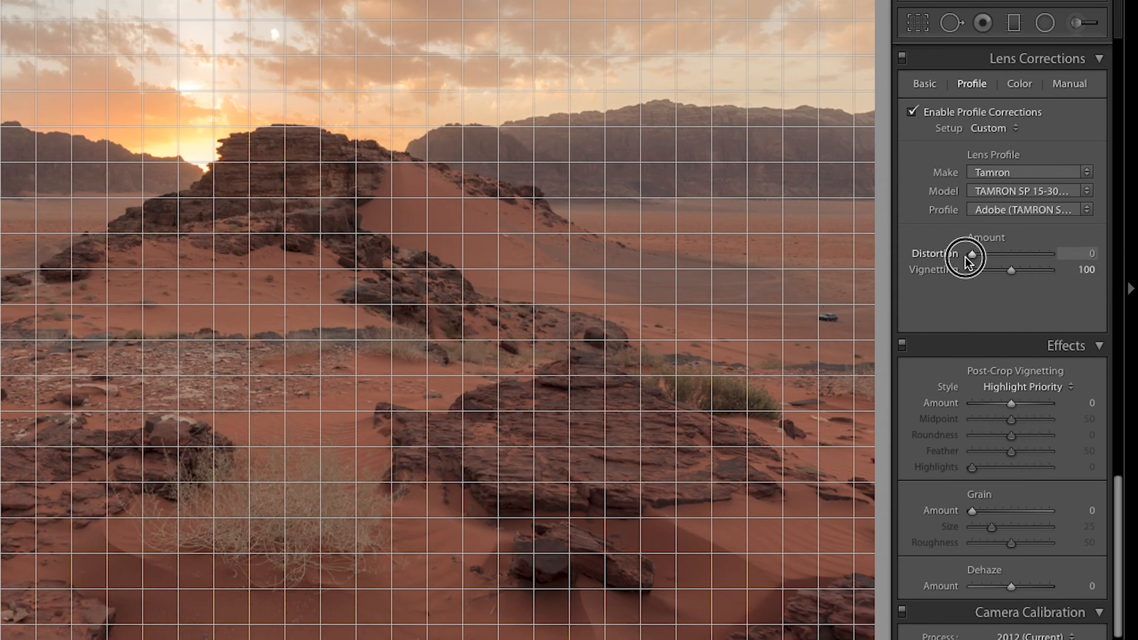
pyautogui.moveTo(965, 258); pyautogui.dragTo(1064, 266)
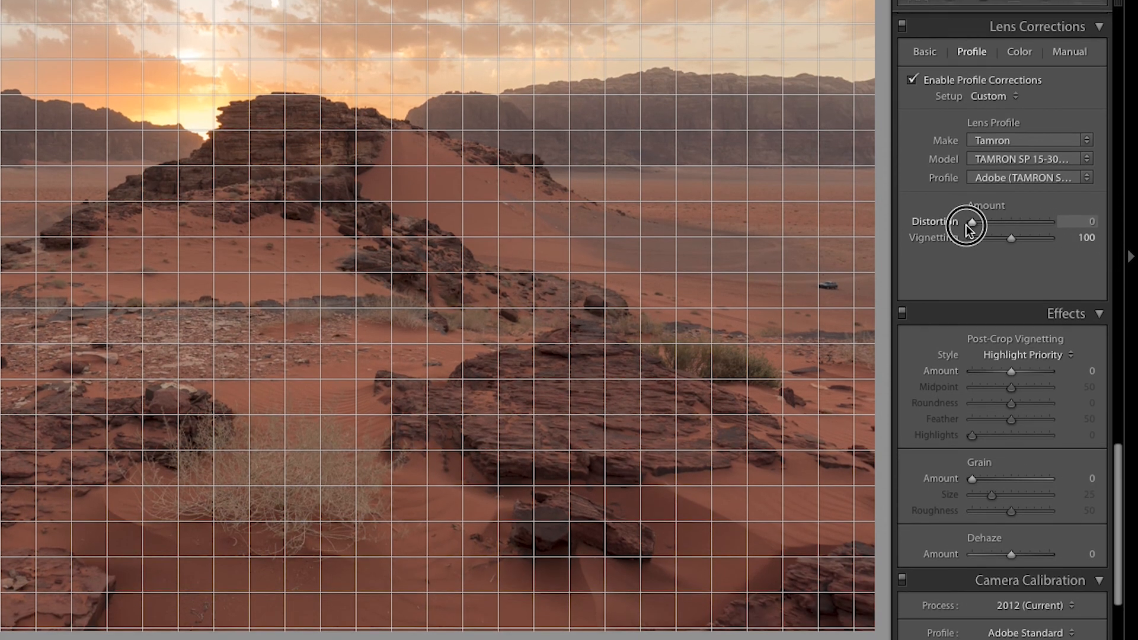
pyautogui.moveTo(1064, 217); pyautogui.dragTo(1006, 208)
pyautogui.hotkey('ctrl', 'z')
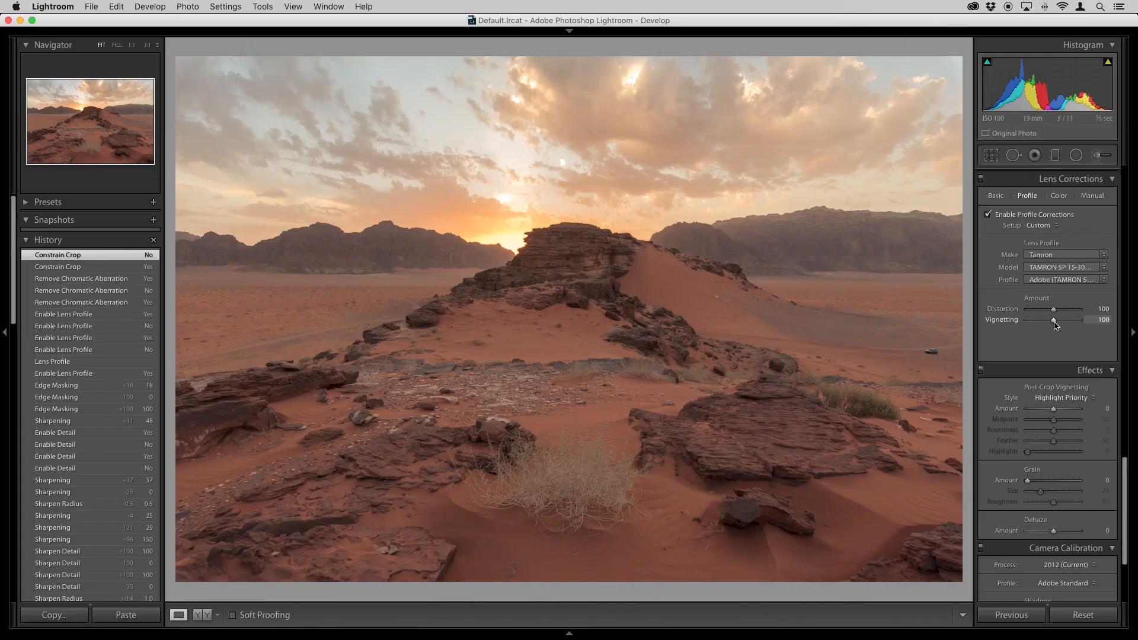
# Try the lens profile's Vignetting amount at 200 and 110 on the desert photo, undoing the changes.
pyautogui.moveTo(1053, 325); pyautogui.dragTo(1115, 329)
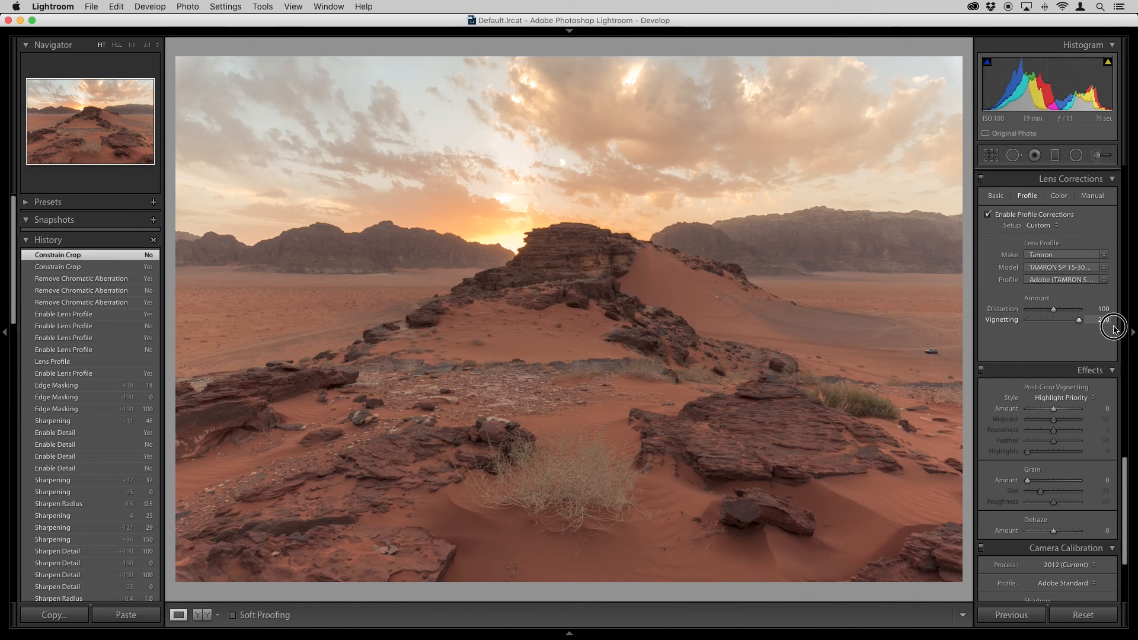
pyautogui.moveTo(1114, 330); pyautogui.dragTo(1113, 330)
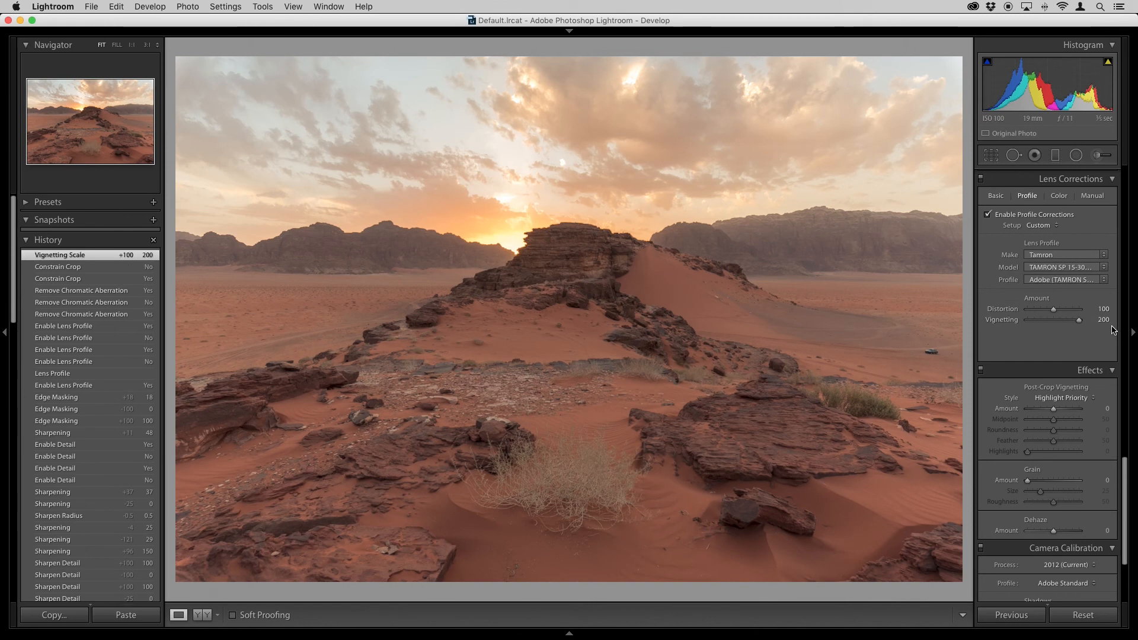
pyautogui.moveTo(1079, 321); pyautogui.dragTo(1056, 320)
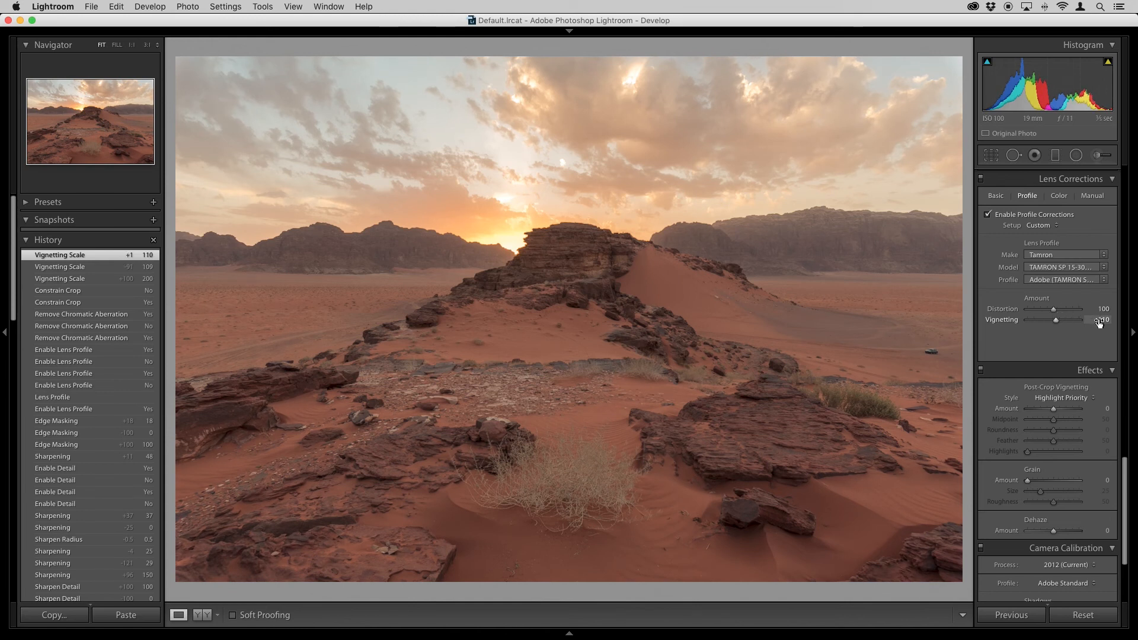
pyautogui.press('super+z')
pyautogui.press('super+z')
pyautogui.press('super+z')
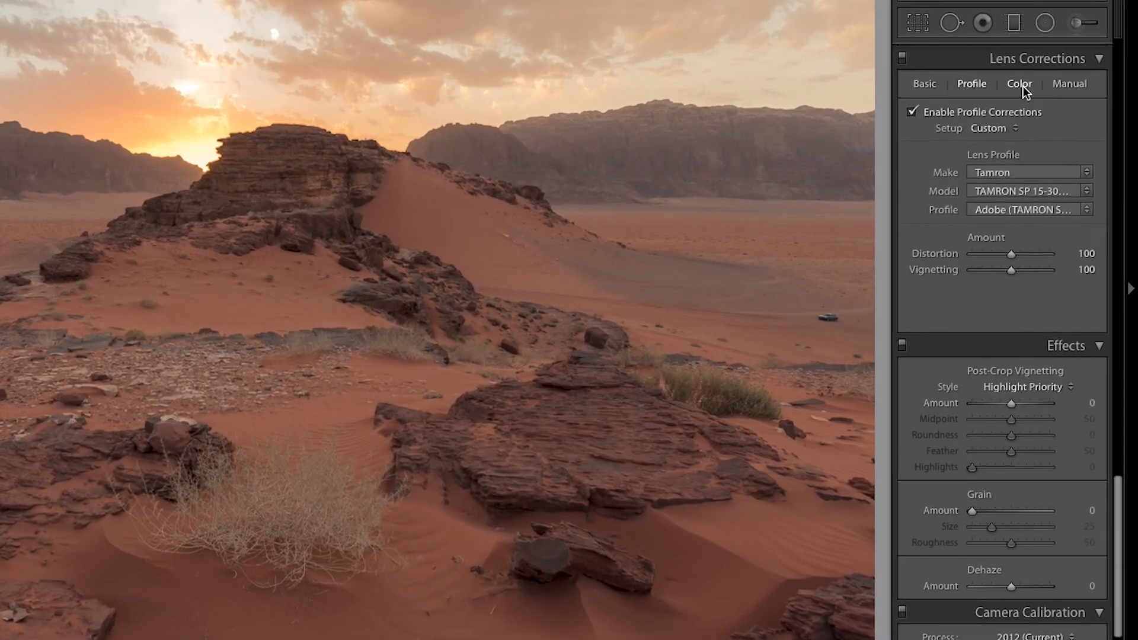
# Review the Defringe and Remove Chromatic Aberration options in the desert photo's lens corrections.
pyautogui.click(1064, 197)
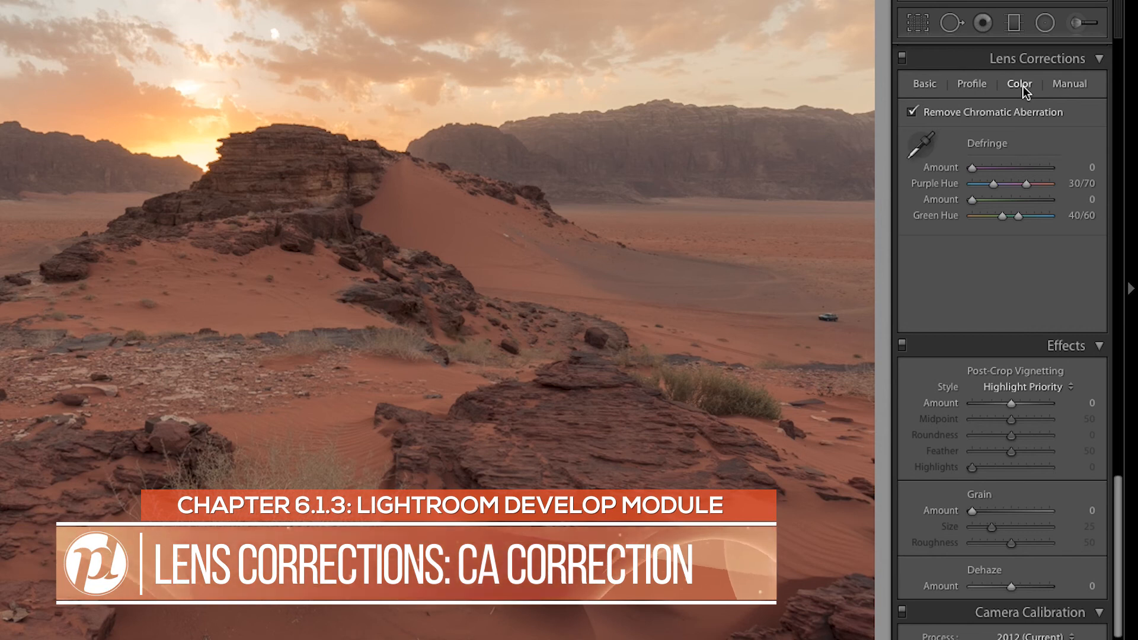
pyautogui.click(931, 85)
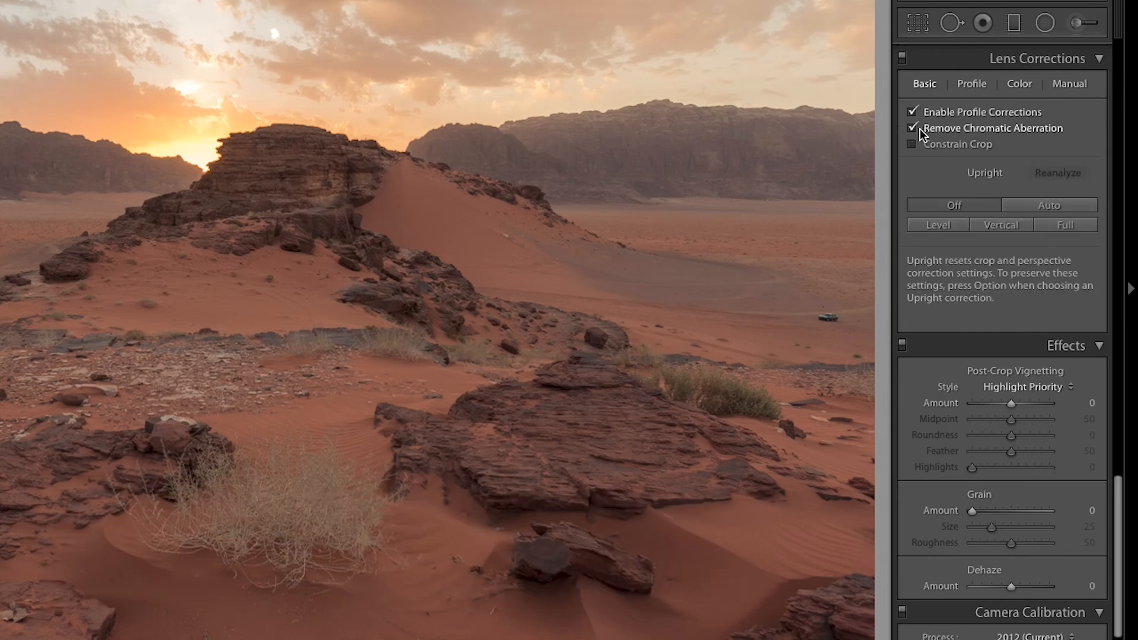
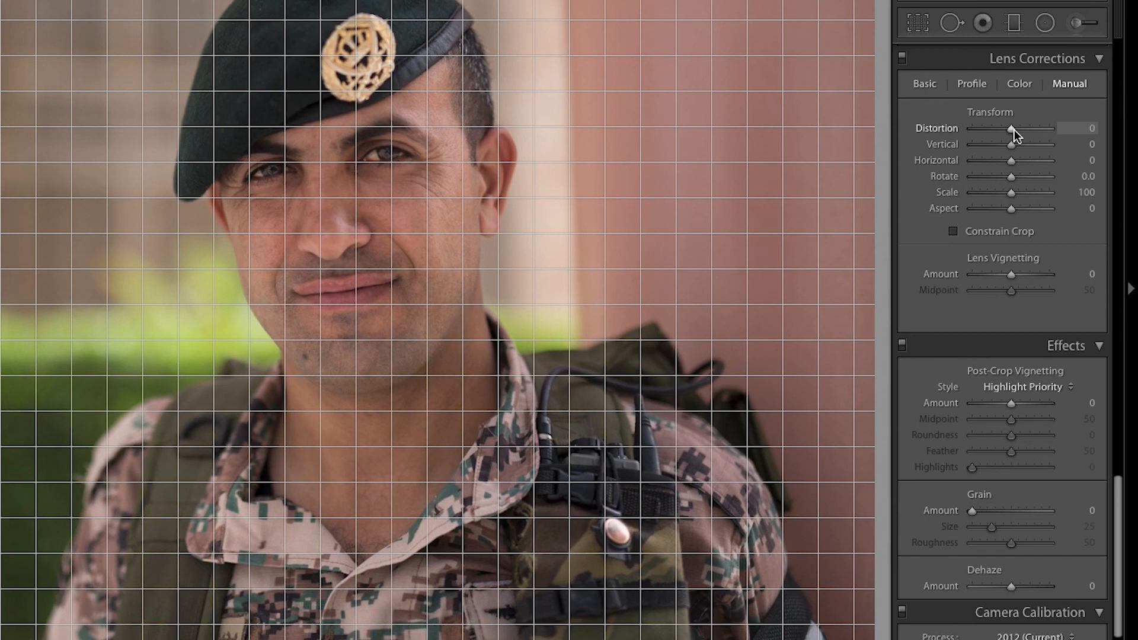
# Try the manual lens Distortion at -87 and +100 with Constrain Crop on the soldier portrait, undoing the changes.
pyautogui.moveTo(1015, 129); pyautogui.dragTo(981, 134)
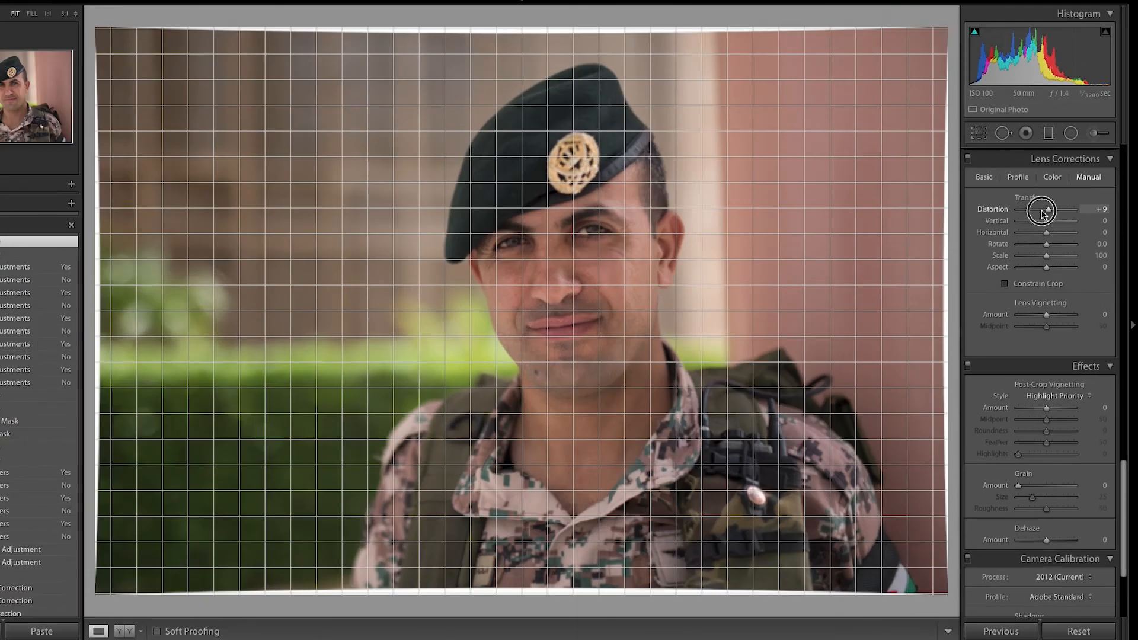
pyautogui.moveTo(1035, 229); pyautogui.dragTo(1033, 229)
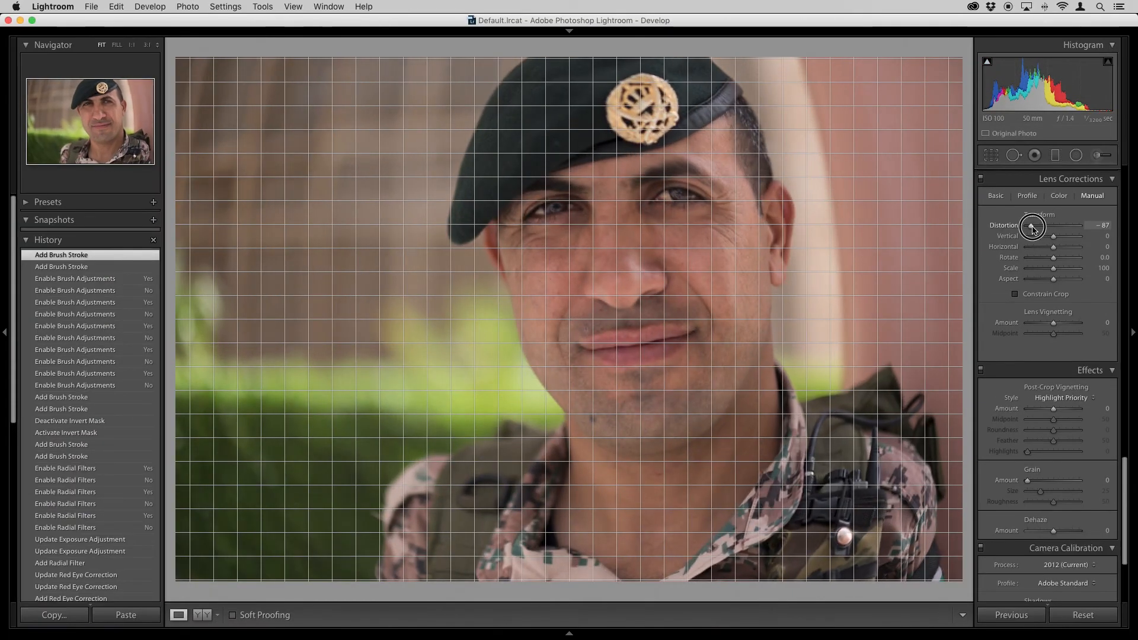
pyautogui.moveTo(1033, 229); pyautogui.dragTo(1032, 229)
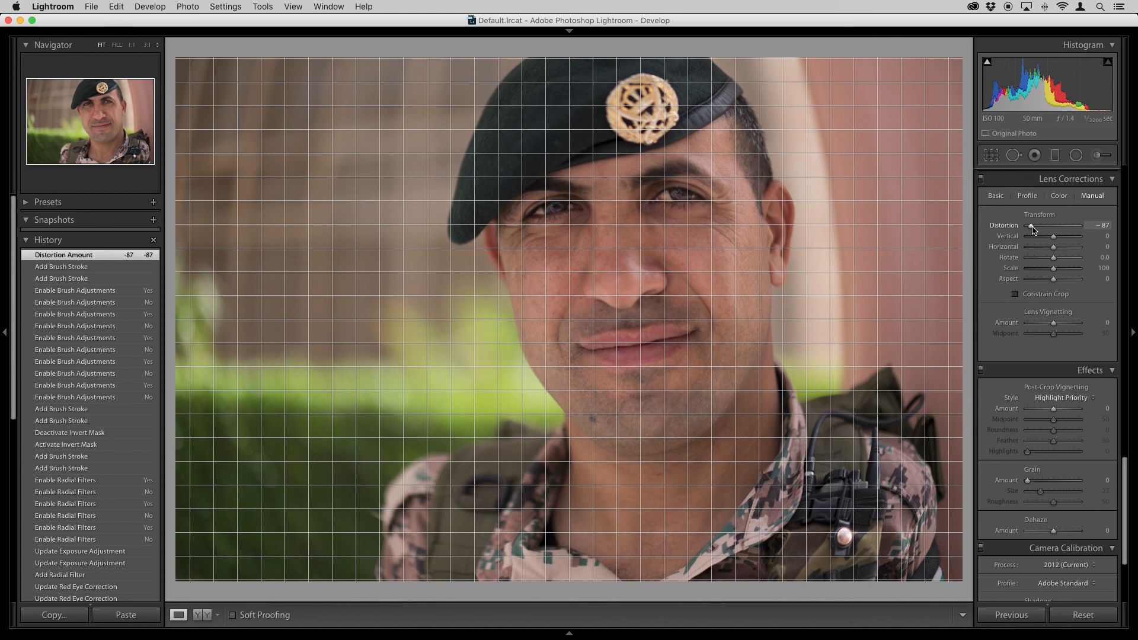
pyautogui.moveTo(1033, 229); pyautogui.dragTo(1083, 231)
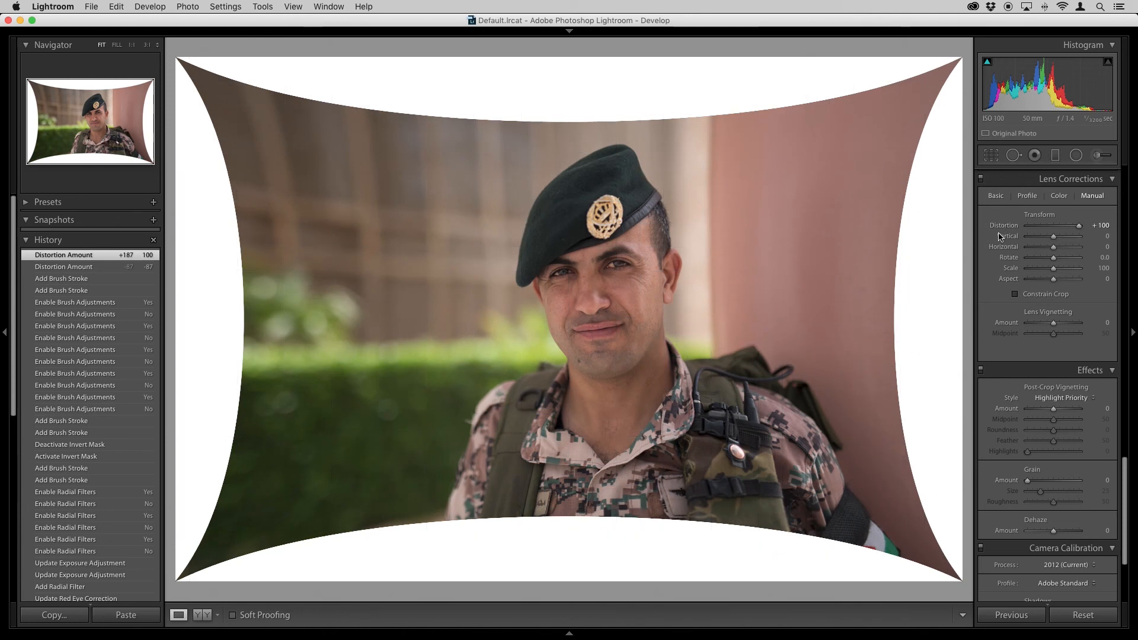
pyautogui.click(1016, 295)
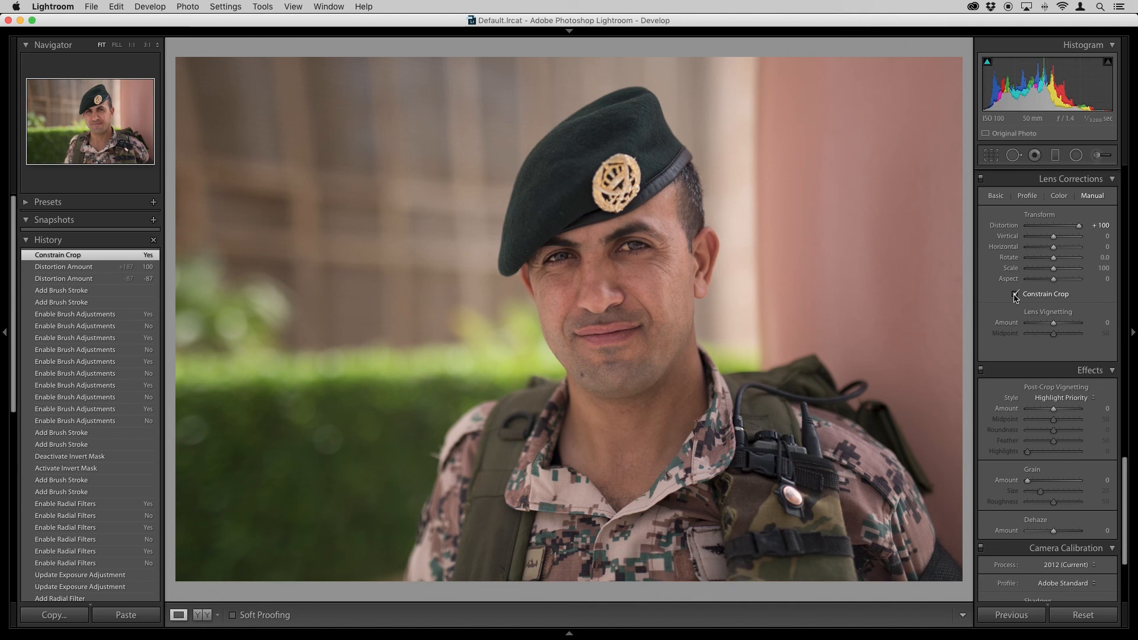
pyautogui.press('super+z')
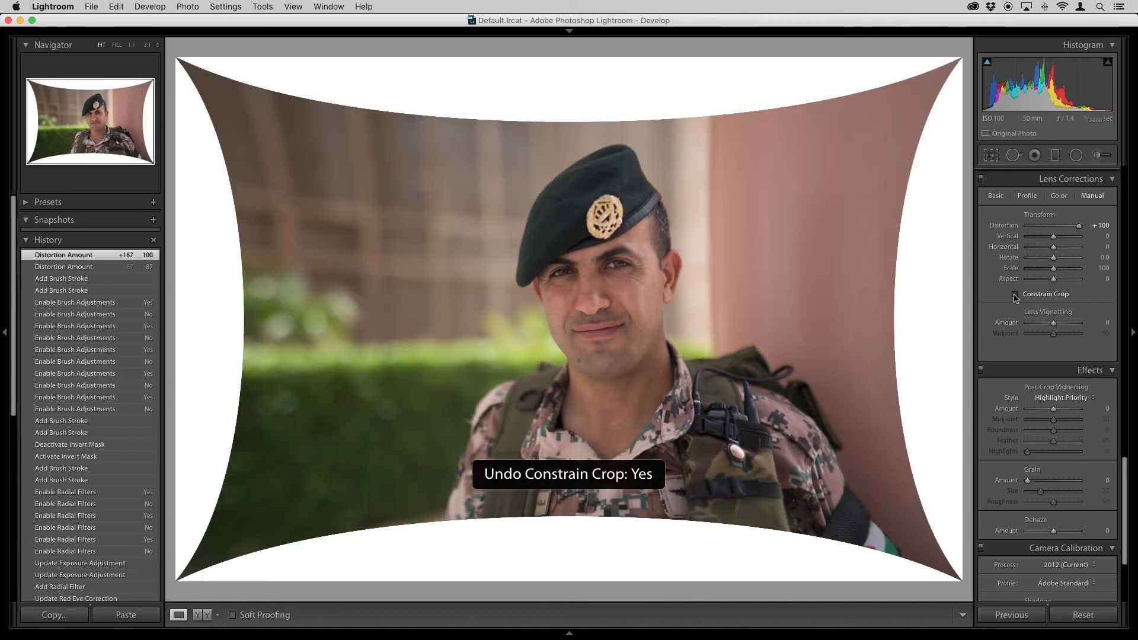
pyautogui.press('super+z')
pyautogui.press('super+z')
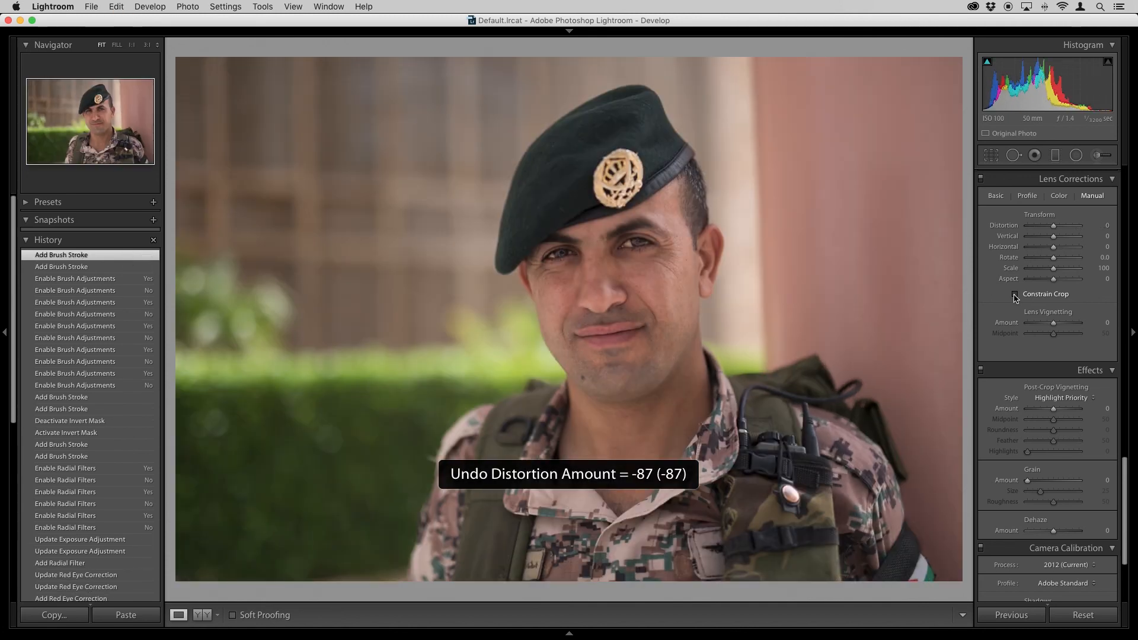
# Try the manual Vertical transform at -2 and Horizontal at 25 on the soldier portrait, undoing each change.
pyautogui.moveTo(1051, 238)
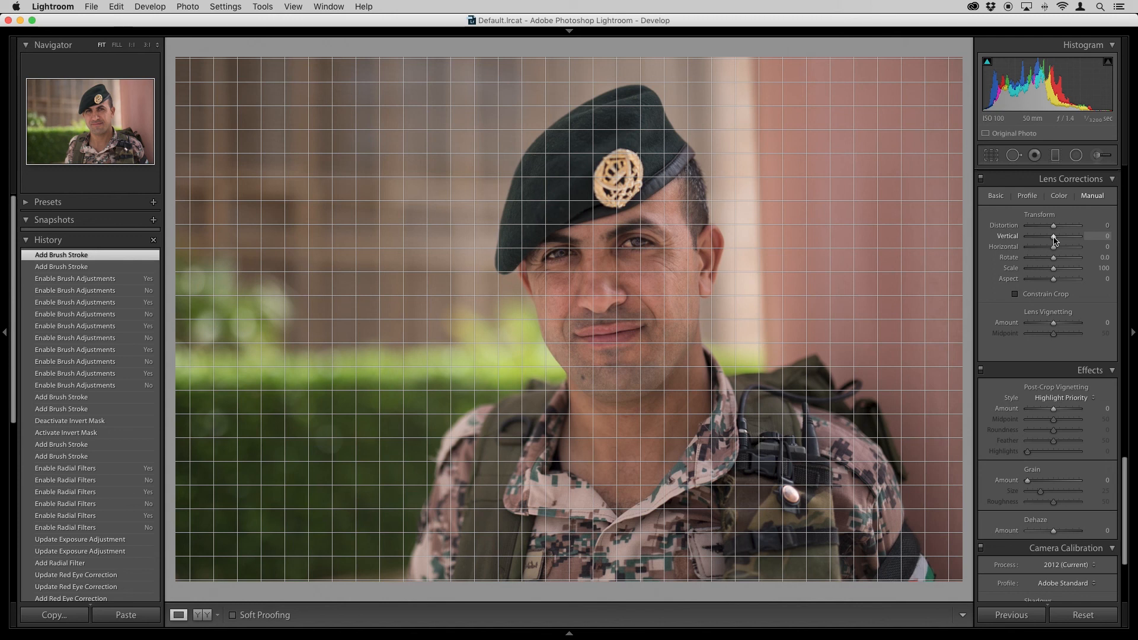
pyautogui.moveTo(1055, 239)
pyautogui.mouseDown()
pyautogui.moveTo(1035, 239)
pyautogui.moveTo(1070, 243)
pyautogui.moveTo(1039, 239)
pyautogui.moveTo(1056, 241)
pyautogui.mouseUp()
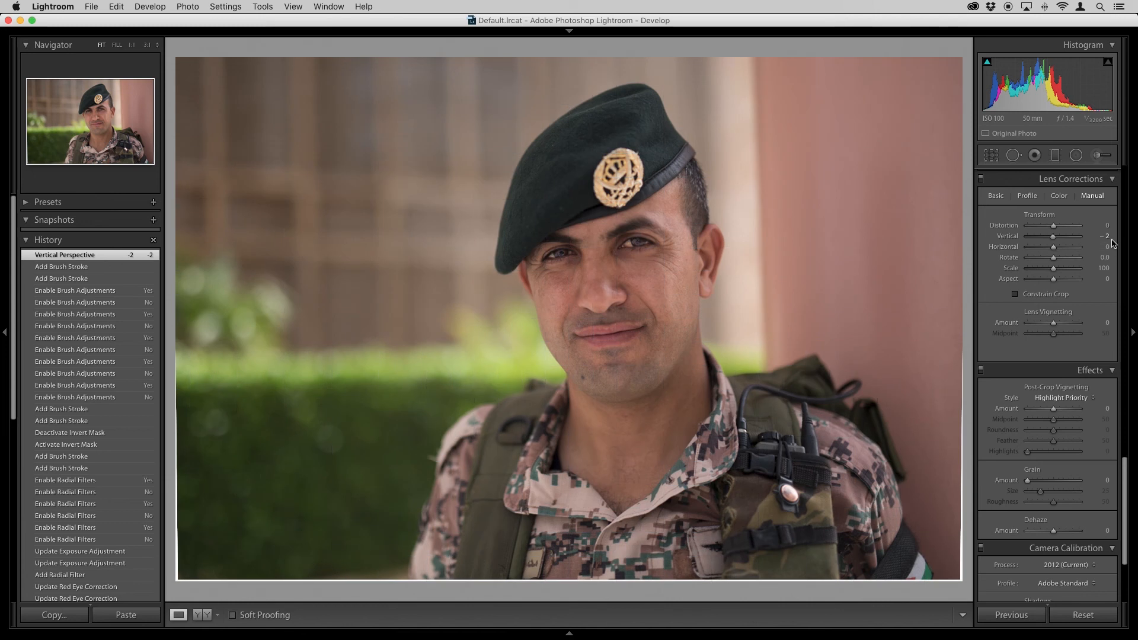
pyautogui.press('super+z')
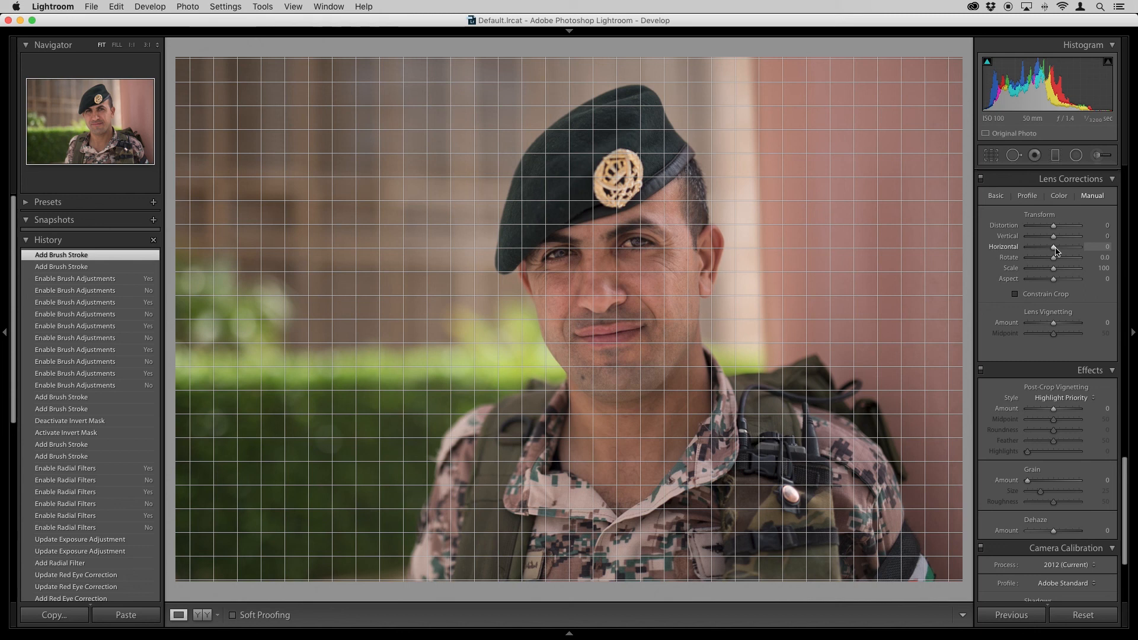
pyautogui.moveTo(1055, 249)
pyautogui.mouseDown()
pyautogui.moveTo(1045, 250)
pyautogui.moveTo(1061, 252)
pyautogui.mouseUp()
pyautogui.press('super+z')
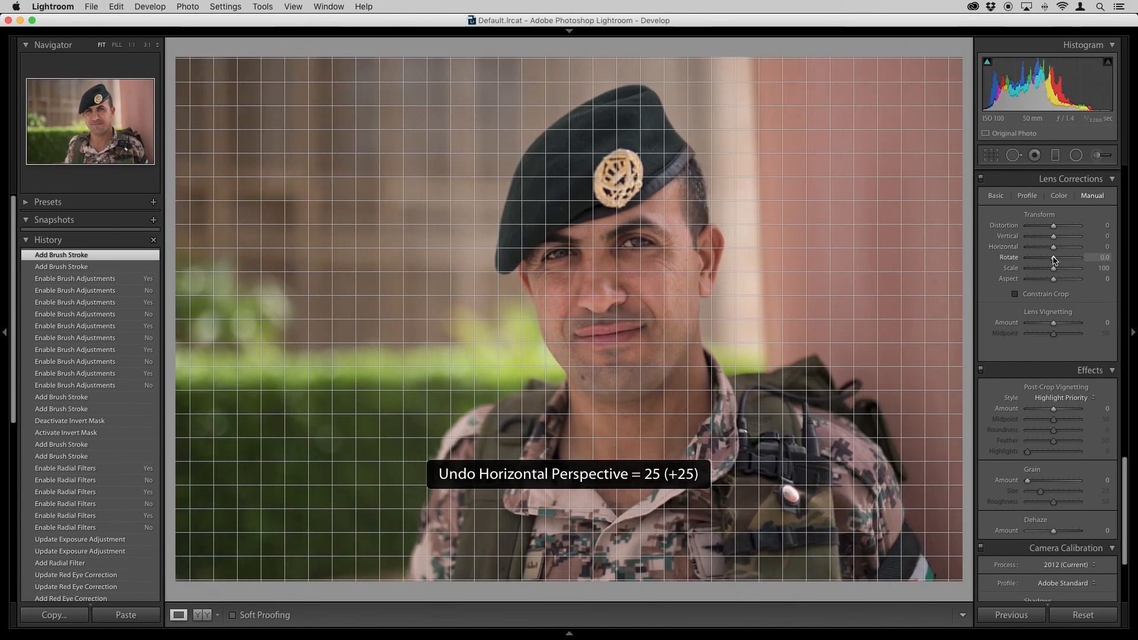
# Try the portrait's manual Rotate transform at 5.5, nudge Scale, and try Aspect at about +31, undoing the rotation and aspect changes.
pyautogui.moveTo(1055, 262); pyautogui.dragTo(1068, 264)
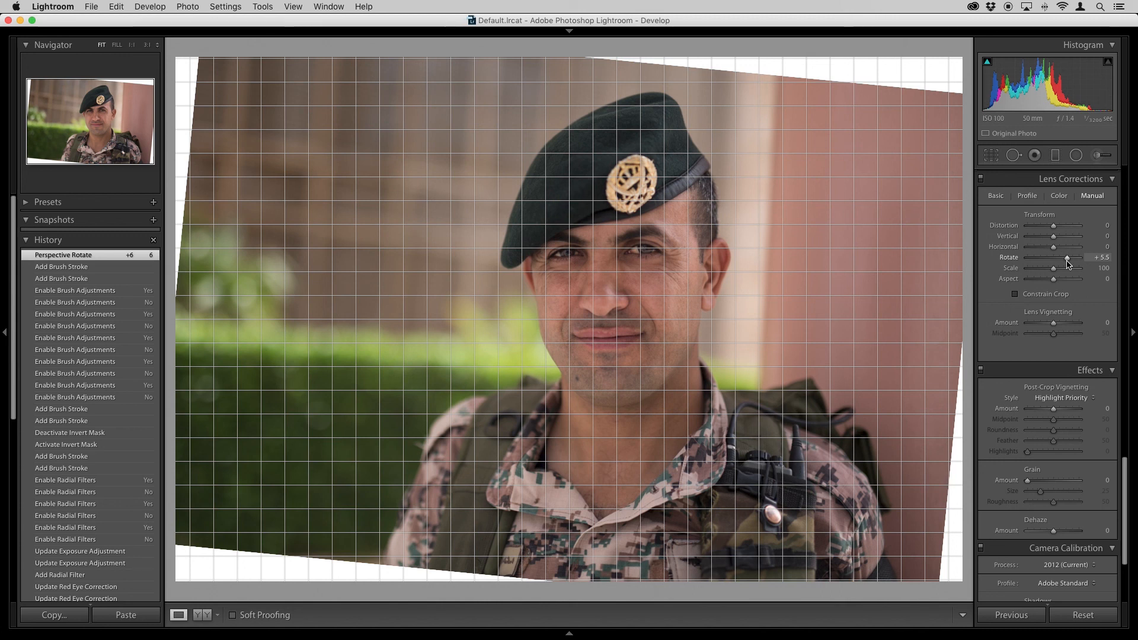
pyautogui.press('super+z')
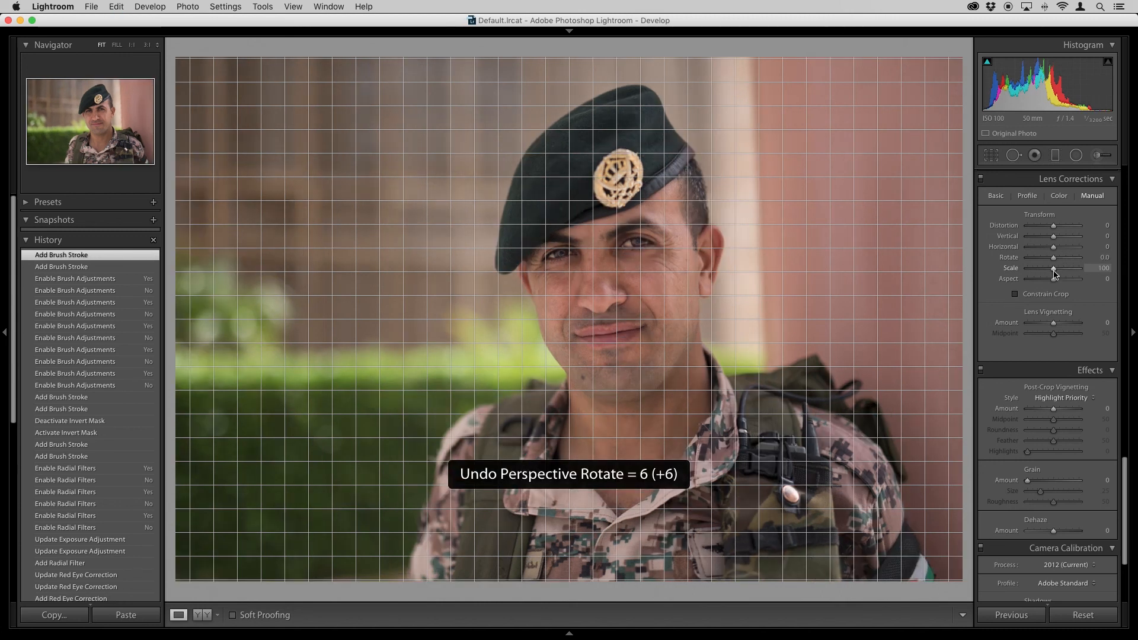
pyautogui.moveTo(1055, 273)
pyautogui.mouseDown()
pyautogui.moveTo(1037, 268)
pyautogui.moveTo(1054, 274)
pyautogui.mouseUp()
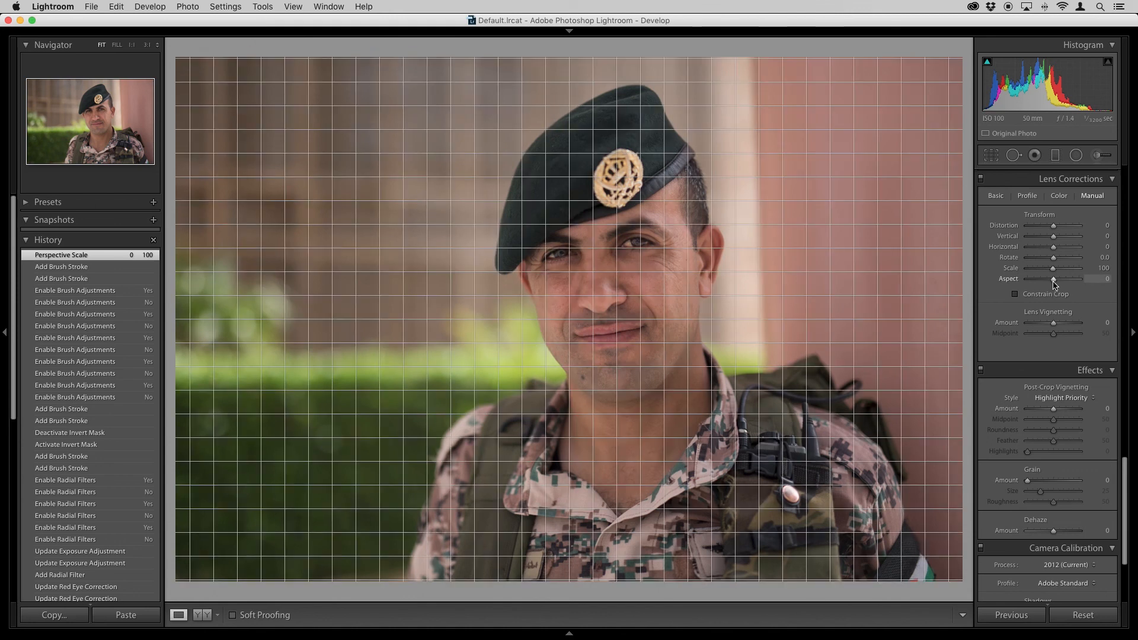
pyautogui.moveTo(1054, 285)
pyautogui.mouseDown()
pyautogui.moveTo(1071, 285)
pyautogui.moveTo(1031, 285)
pyautogui.moveTo(1077, 289)
pyautogui.moveTo(1062, 287)
pyautogui.mouseUp()
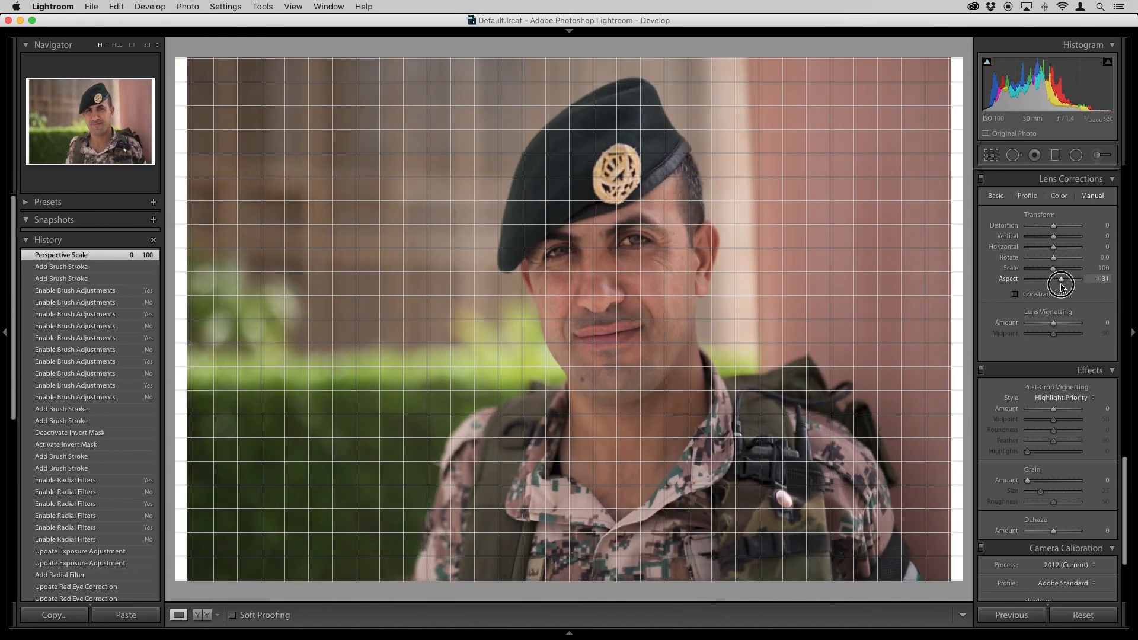
pyautogui.press('super+z')
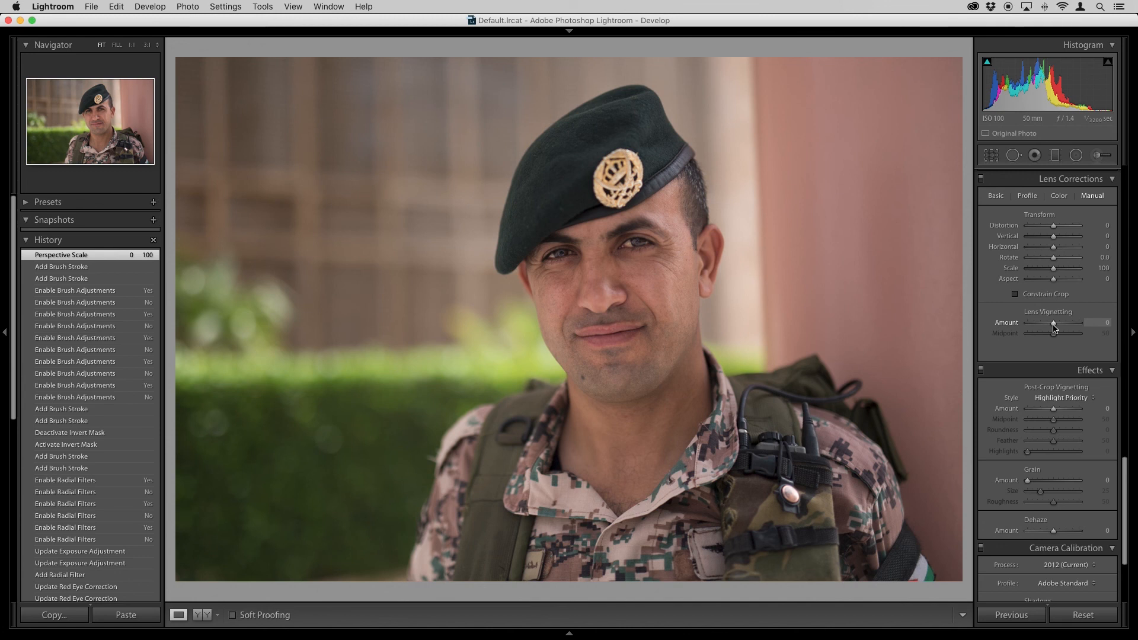
# Try manual Lens Vignetting amounts of -4 and 68 with Midpoint at 24 on the portrait, undoing the changes.
pyautogui.moveTo(1054, 327)
pyautogui.mouseDown()
pyautogui.moveTo(1021, 326)
pyautogui.moveTo(1088, 327)
pyautogui.moveTo(1020, 335)
pyautogui.moveTo(1095, 333)
pyautogui.moveTo(1045, 335)
pyautogui.mouseUp()
pyautogui.press('super+z')
pyautogui.press('super+z')
pyautogui.press('super+z')
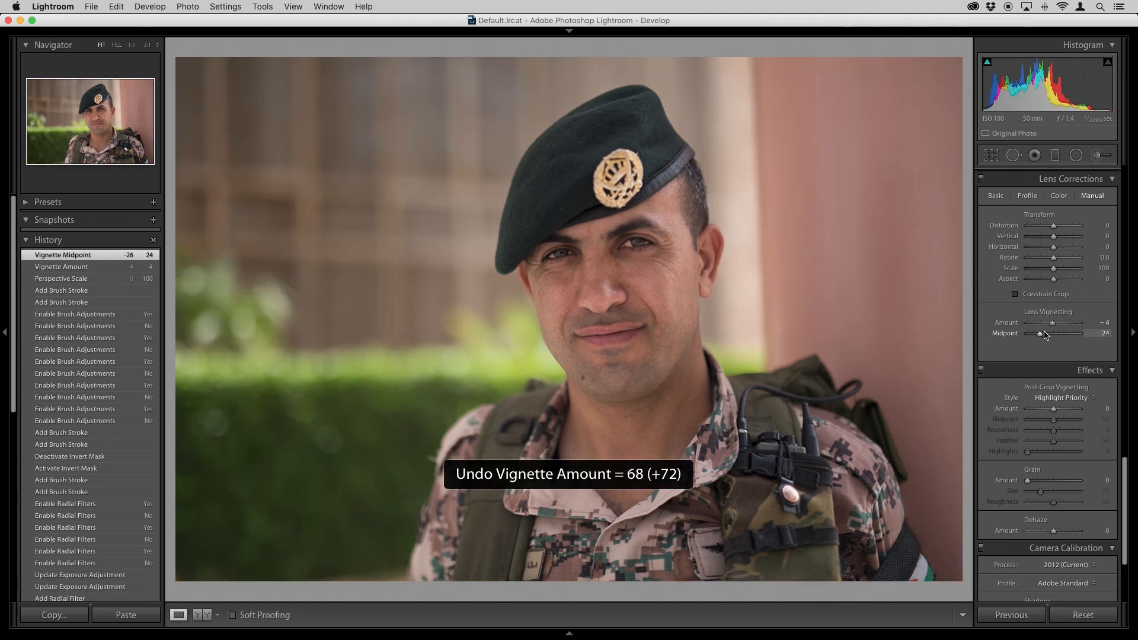
pyautogui.press('super+z')
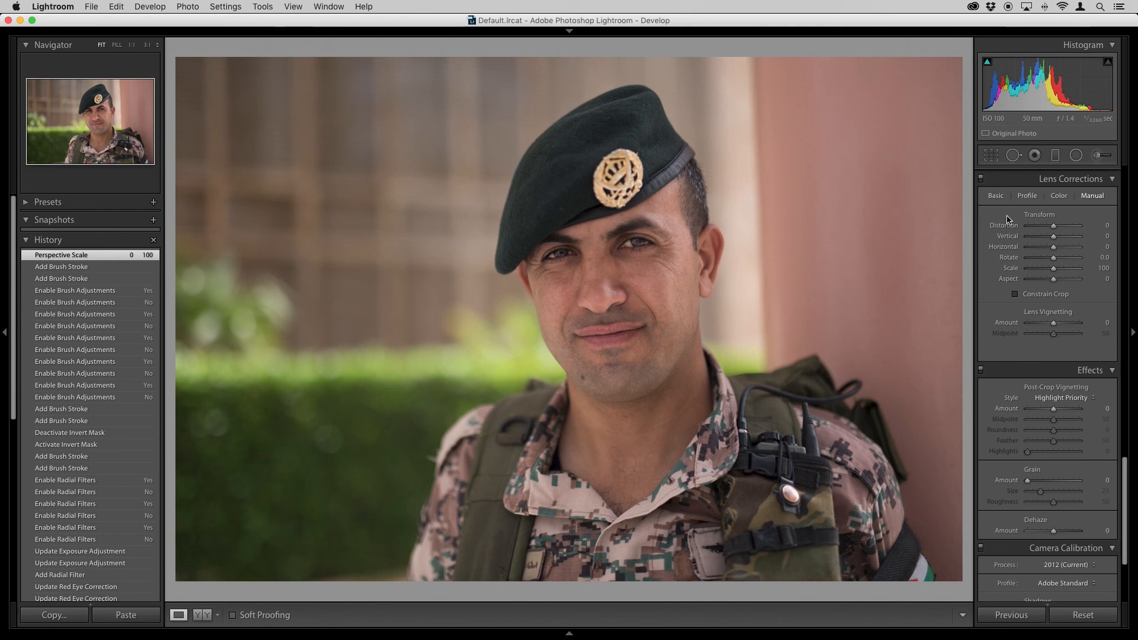
# Return to the photo grid and open the desert sunset photo 20150528-Jordan Trip-0033 in the Develop module.
pyautogui.press('g')
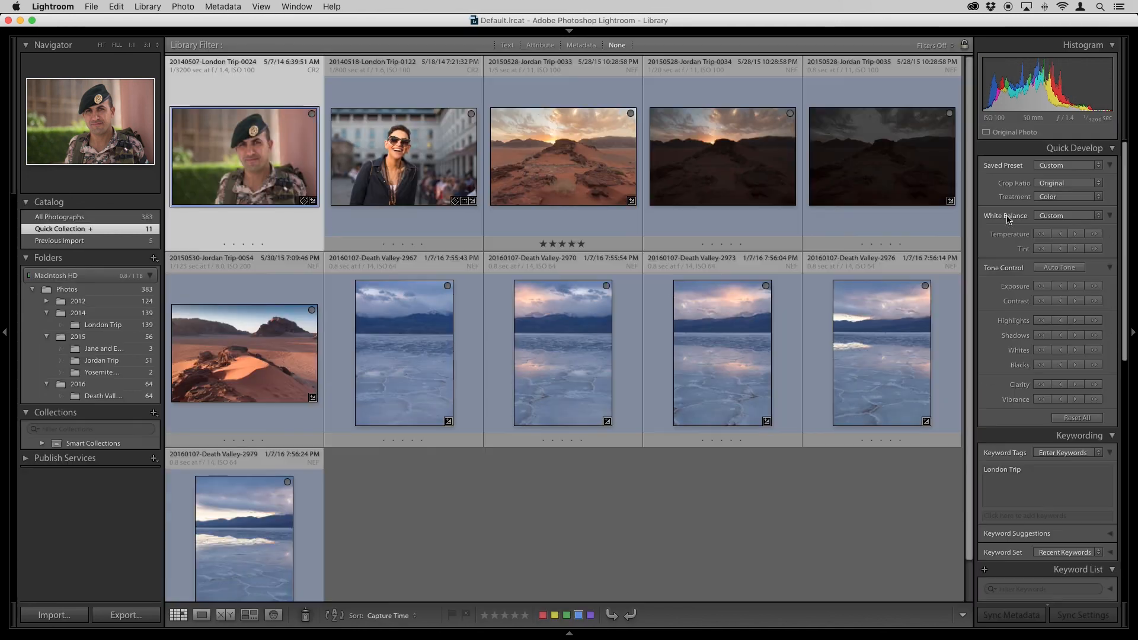
pyautogui.click(591, 153)
pyautogui.press('d')
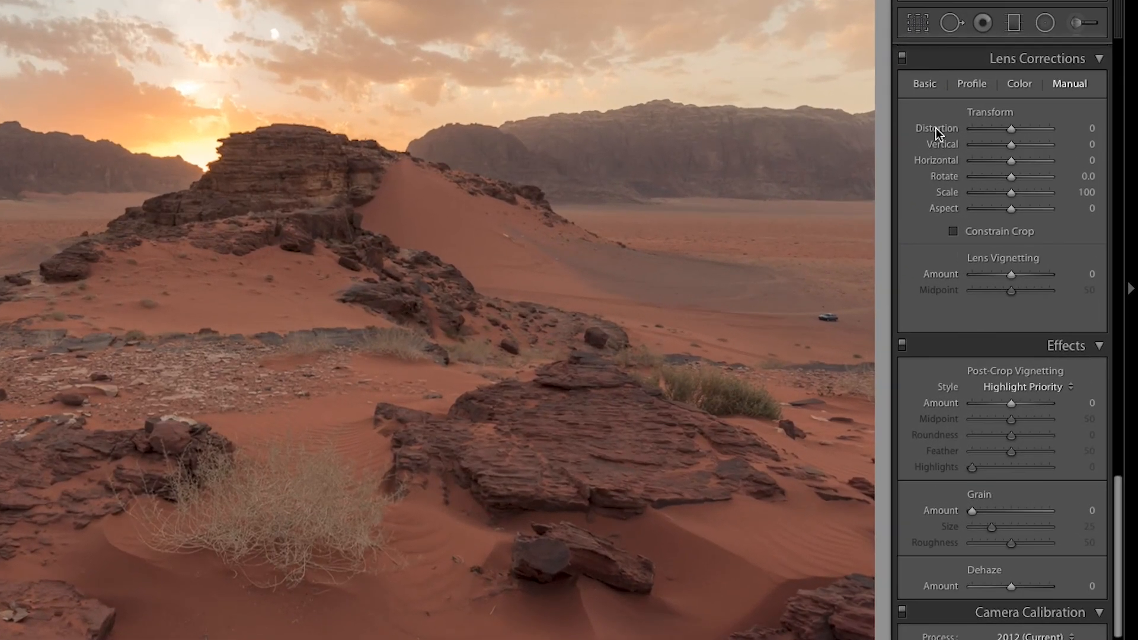
# Review the desert photo's basic and profile lens corrections, and toggle Lens Corrections off and on to compare the image.
pyautogui.click(928, 86)
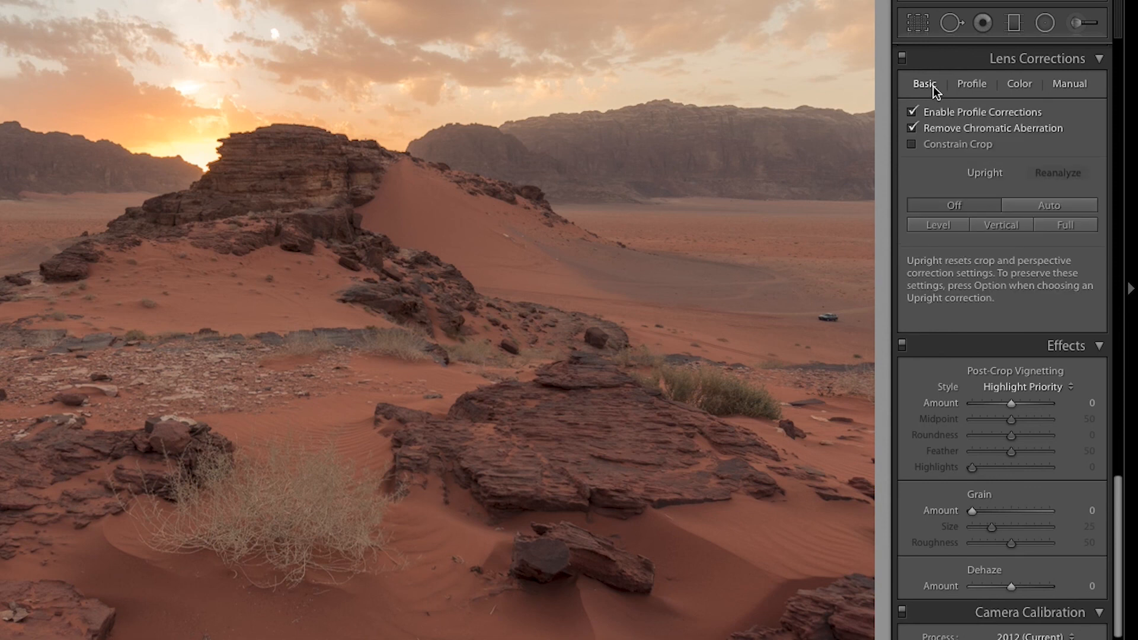
pyautogui.click(975, 89)
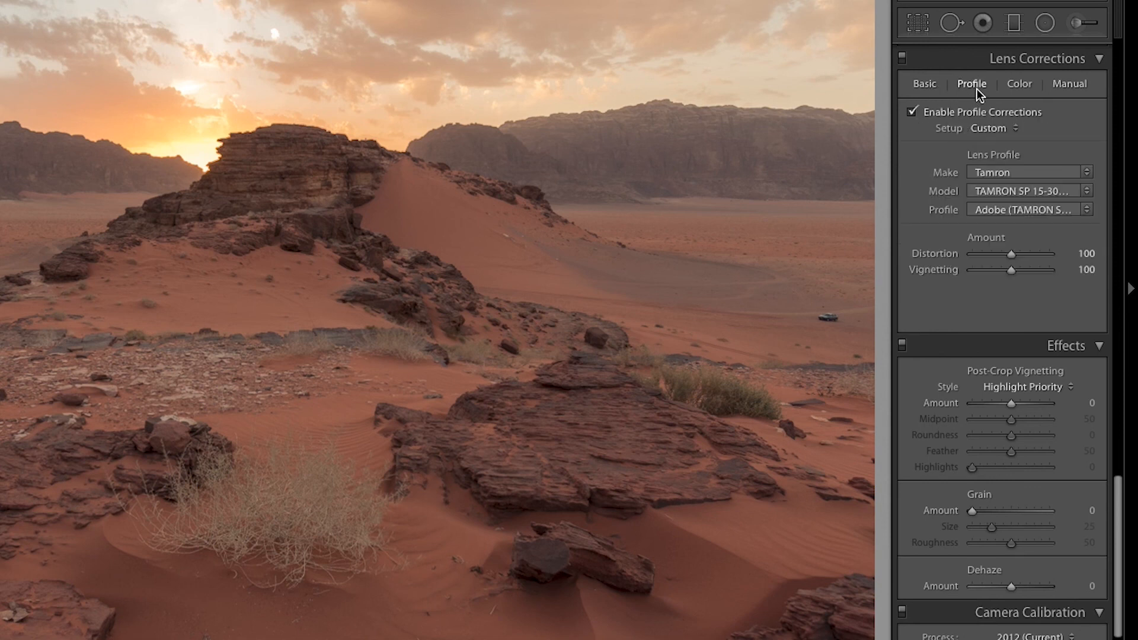
pyautogui.click(927, 84)
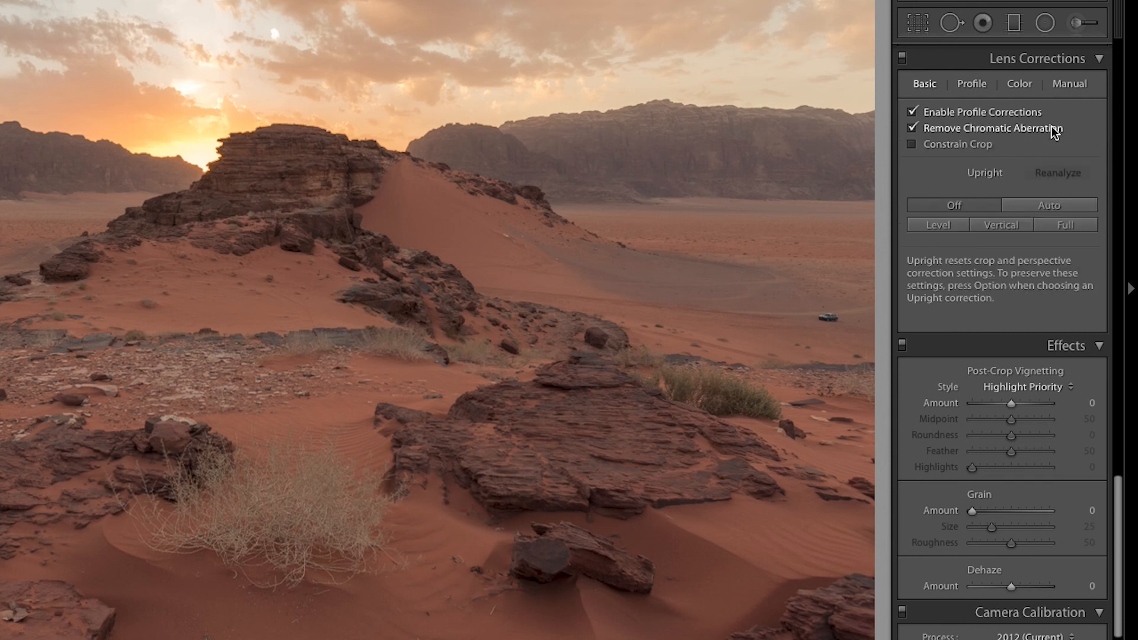
pyautogui.click(903, 57)
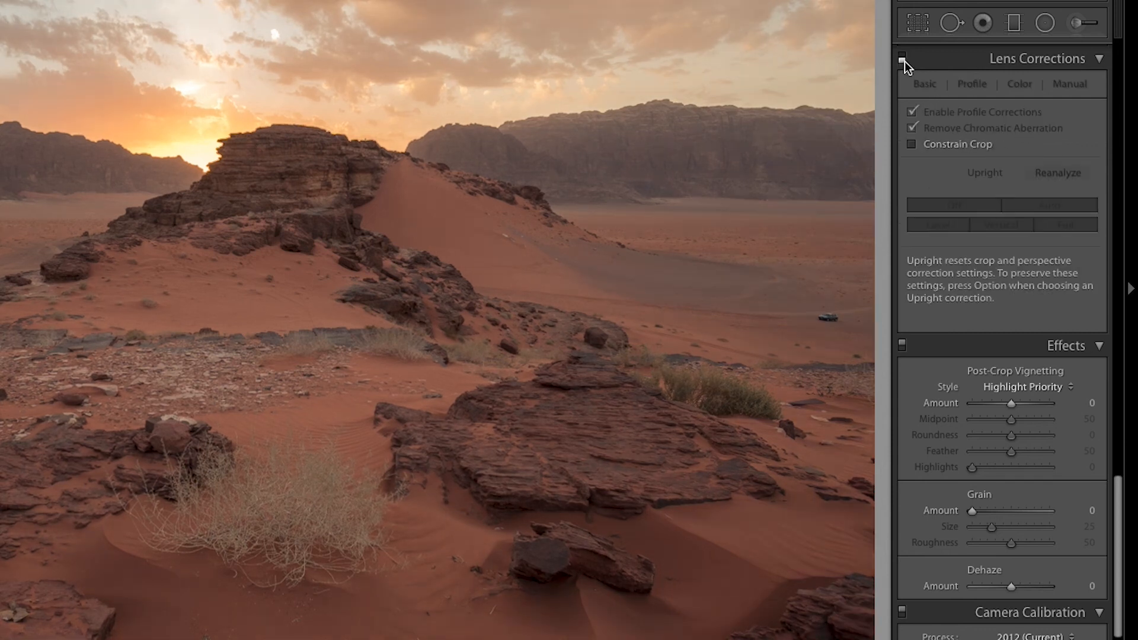
pyautogui.click(902, 56)
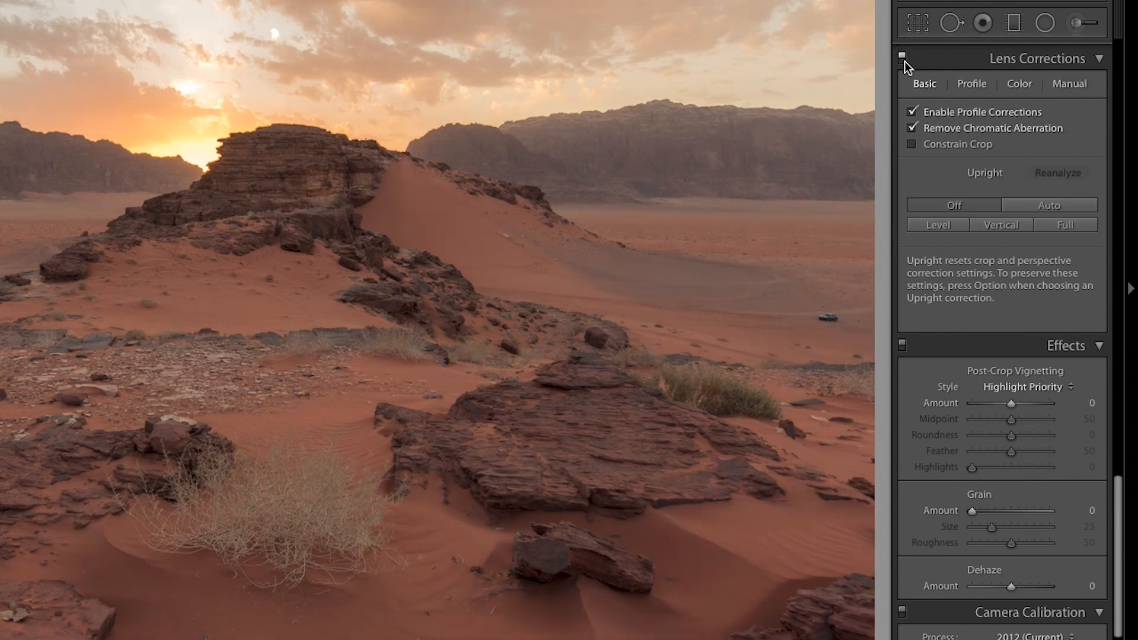